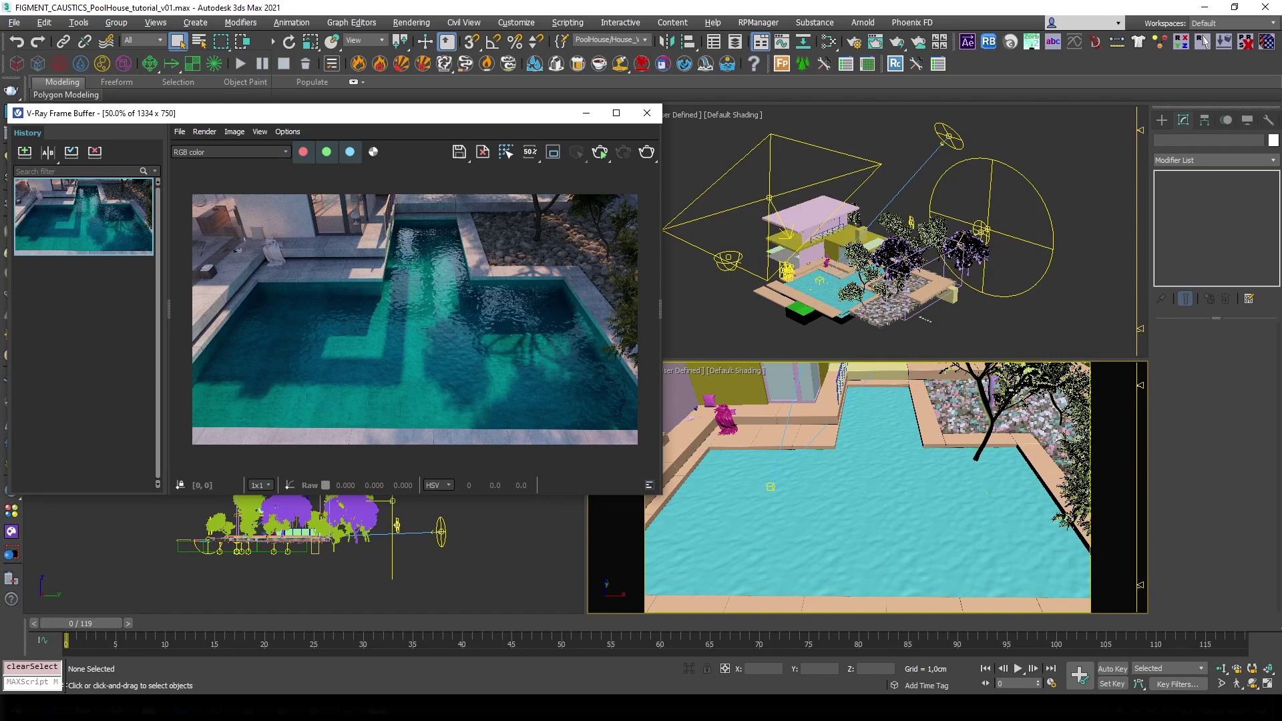
# - Close the render, select VRaySun and hide the 01_Lights_Hidden layer in Scene Explorer
pyautogui.click(646, 113)
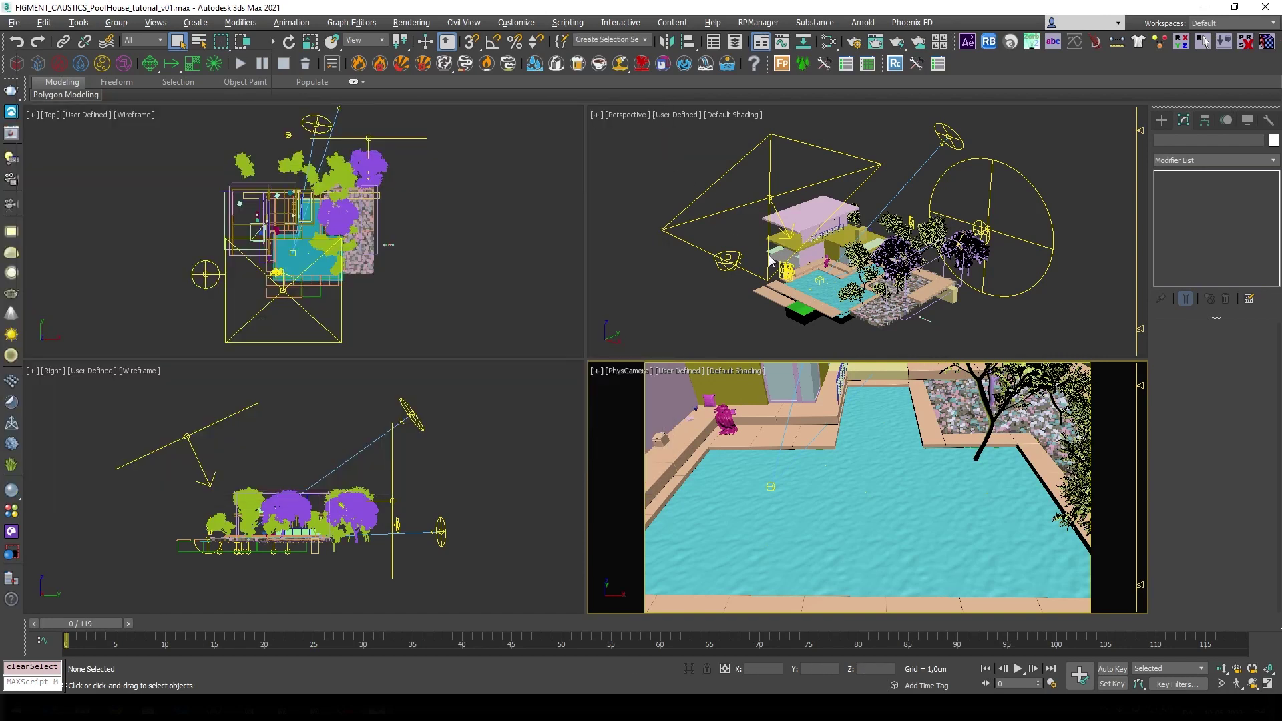
pyautogui.click(919, 189)
pyautogui.press('h')
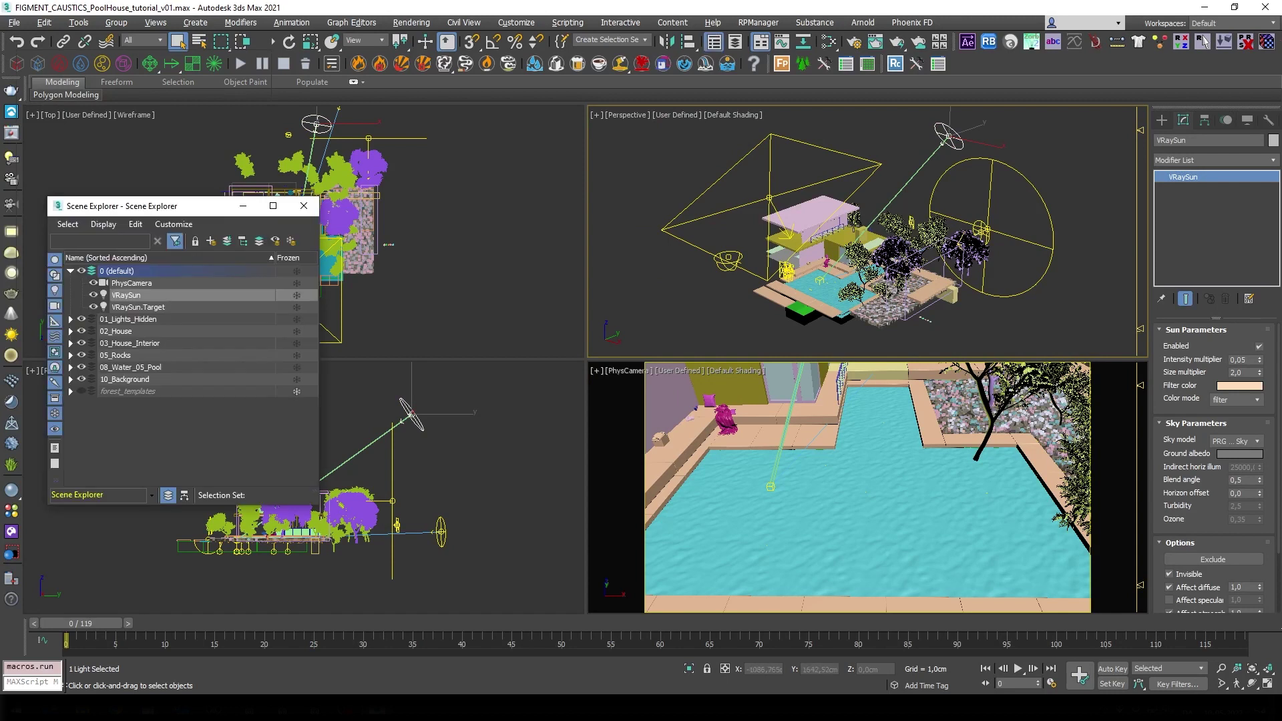
pyautogui.click(88, 321)
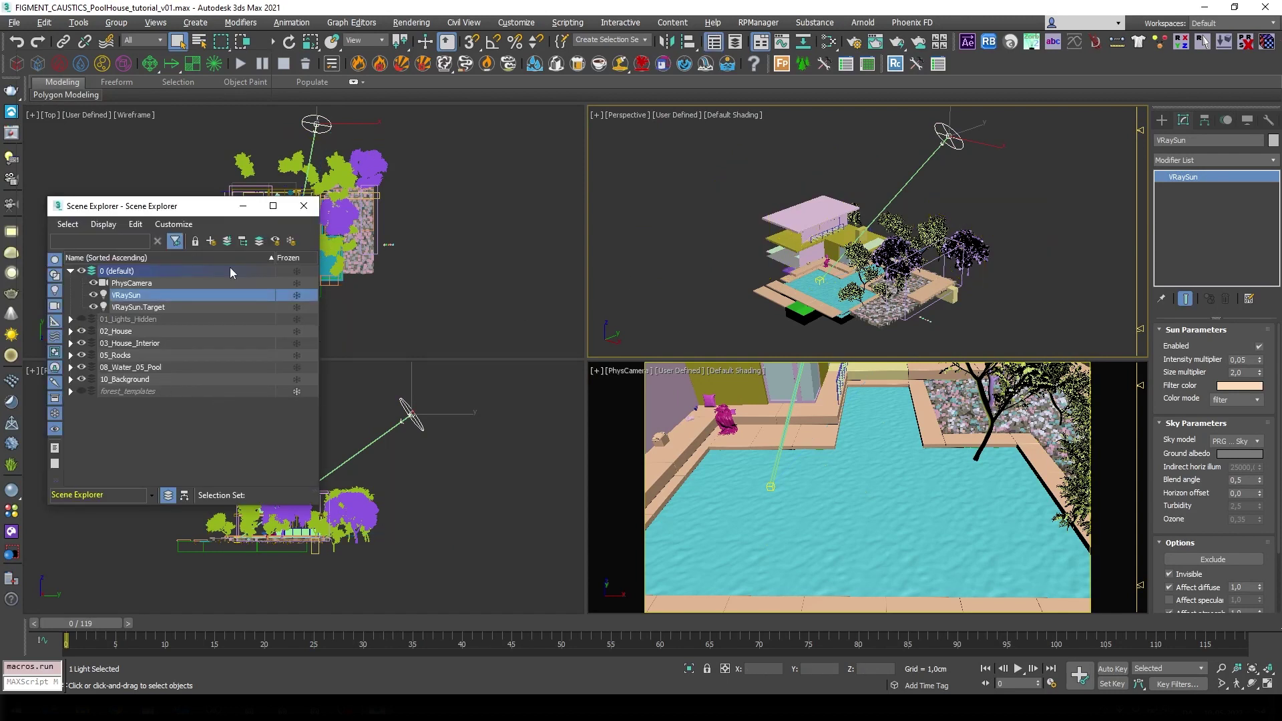
pyautogui.click(304, 205)
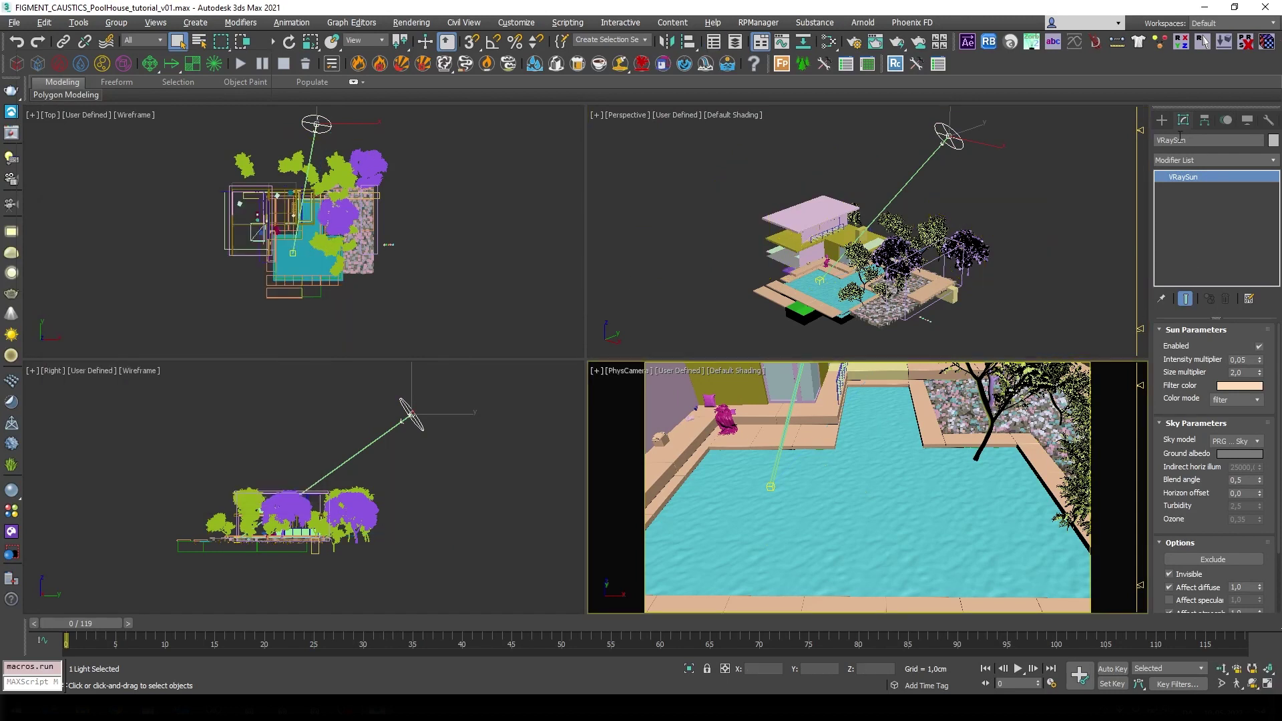
# - Start creating a Standard Target Direct light
pyautogui.click(1162, 120)
pyautogui.click(1212, 158)
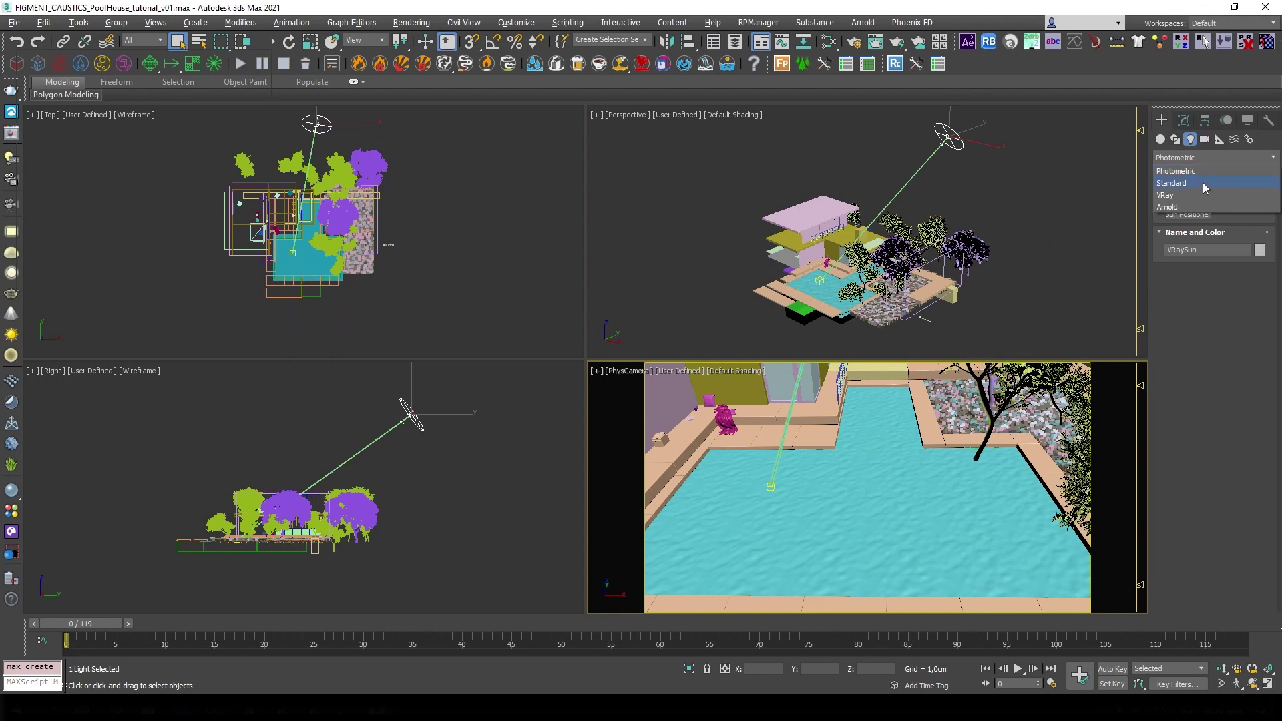
pyautogui.click(1173, 182)
pyautogui.click(1188, 214)
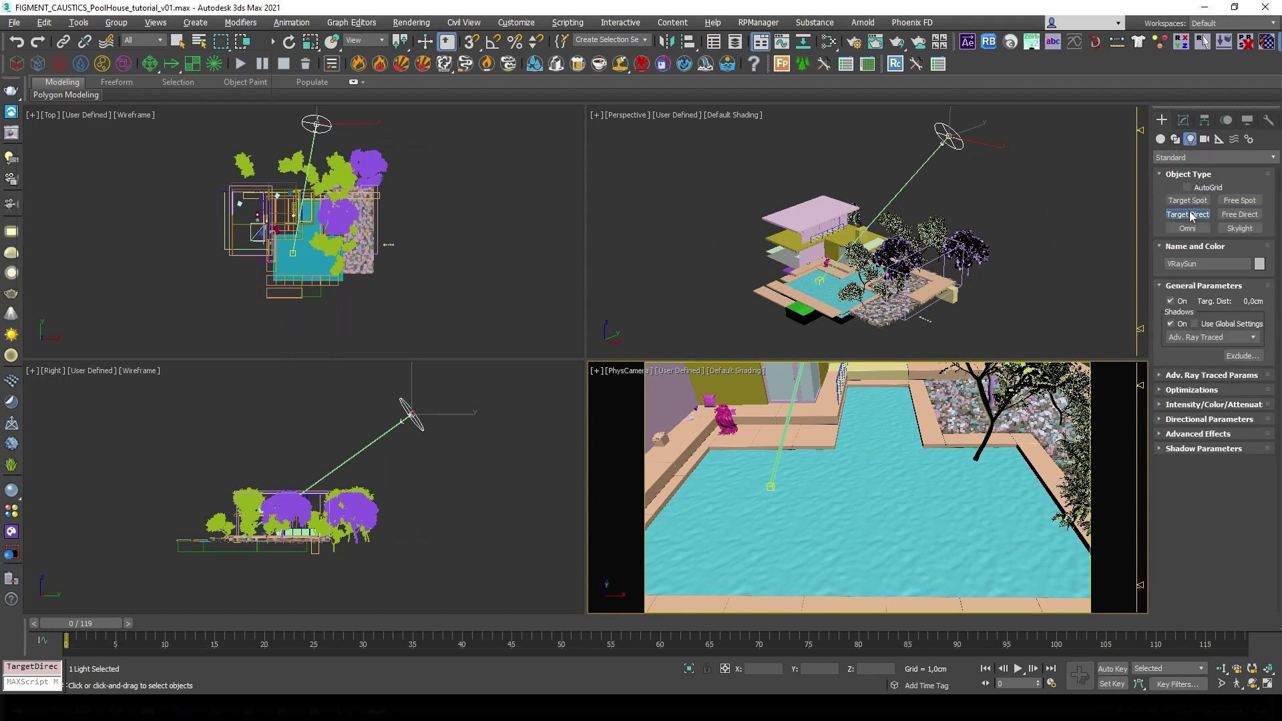
# - Place Direct001 in the Right view aimed down at the pool, then shift it along X
pyautogui.moveTo(421, 418); pyautogui.dragTo(245, 546)
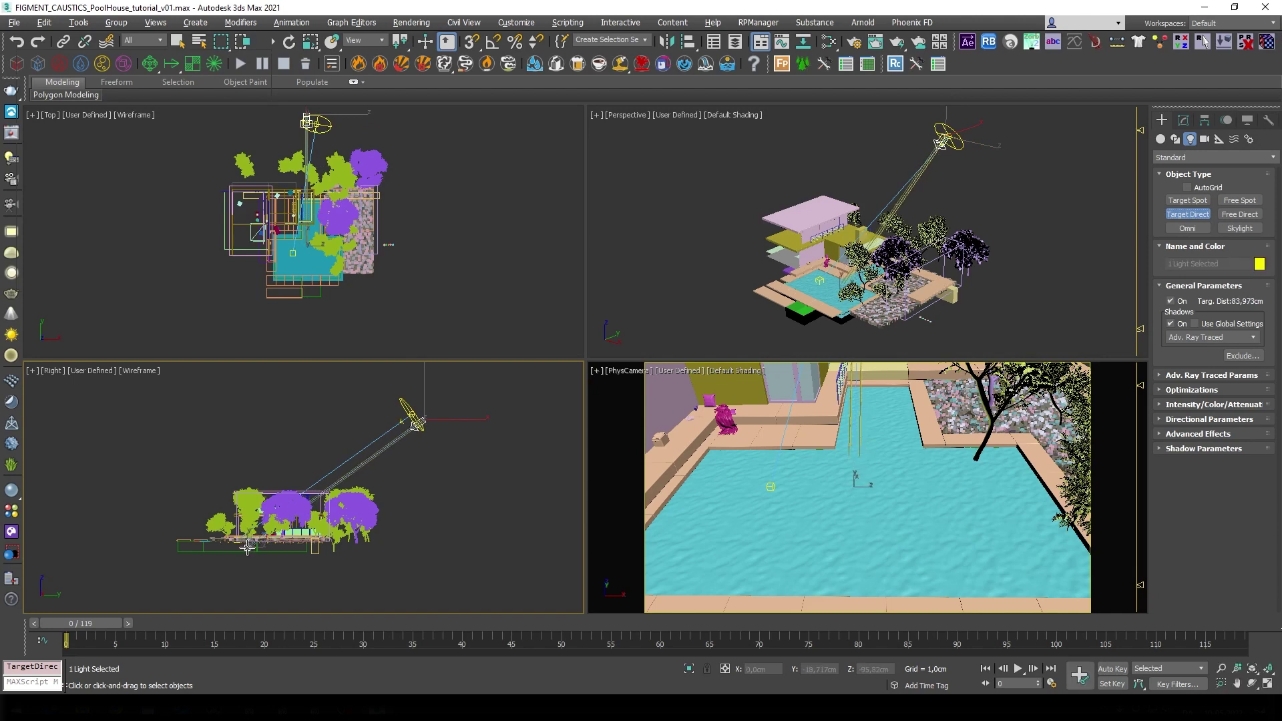
pyautogui.rightClick(948, 187)
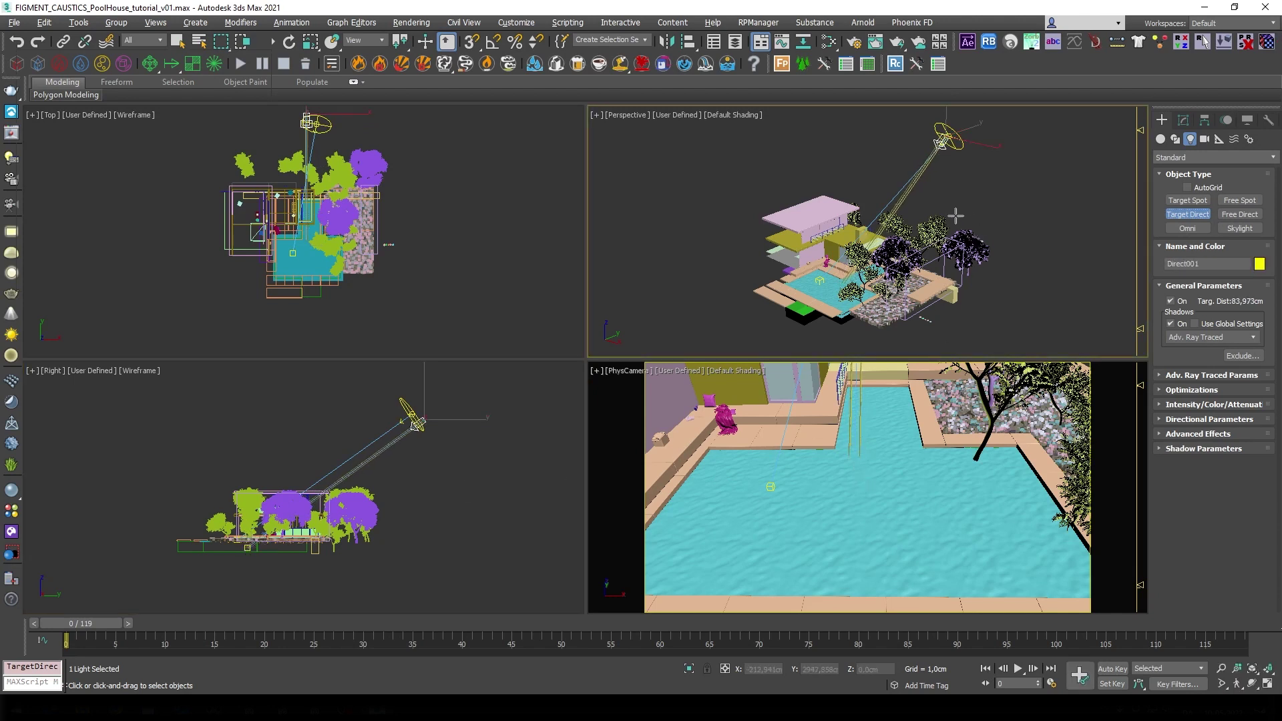
pyautogui.rightClick(947, 180)
pyautogui.click(956, 197)
pyautogui.keyDown('alt'); pyautogui.moveTo(913, 194); pyautogui.dragTo(939, 197, button='middle'); pyautogui.keyUp('alt')
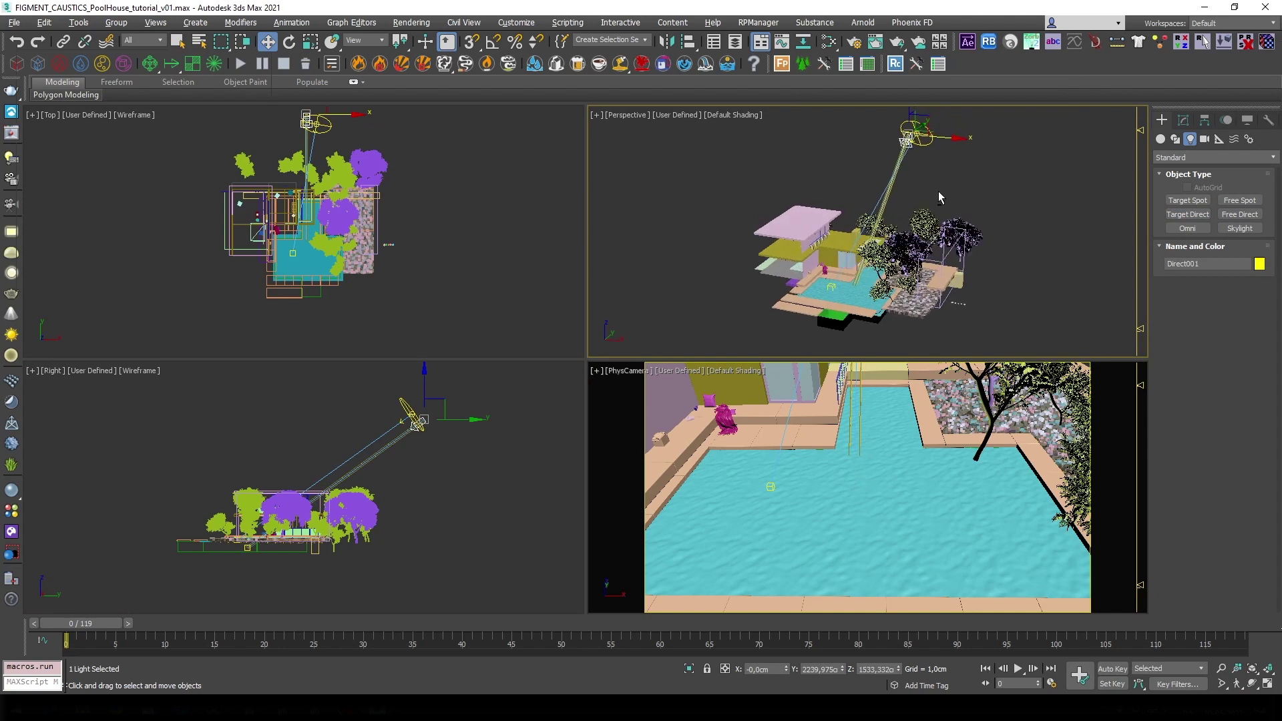
pyautogui.moveTo(941, 140); pyautogui.dragTo(975, 144)
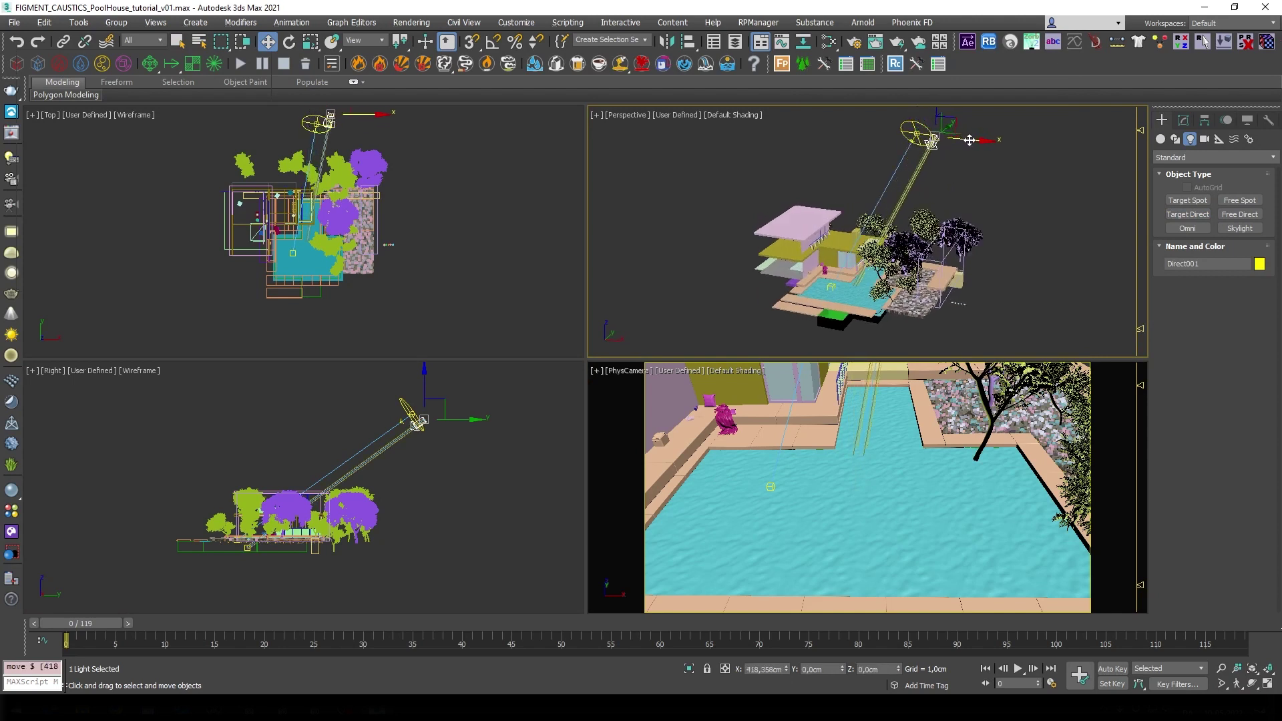
pyautogui.keyDown('alt'); pyautogui.moveTo(942, 220); pyautogui.dragTo(822, 311, button='middle'); pyautogui.keyUp('alt')
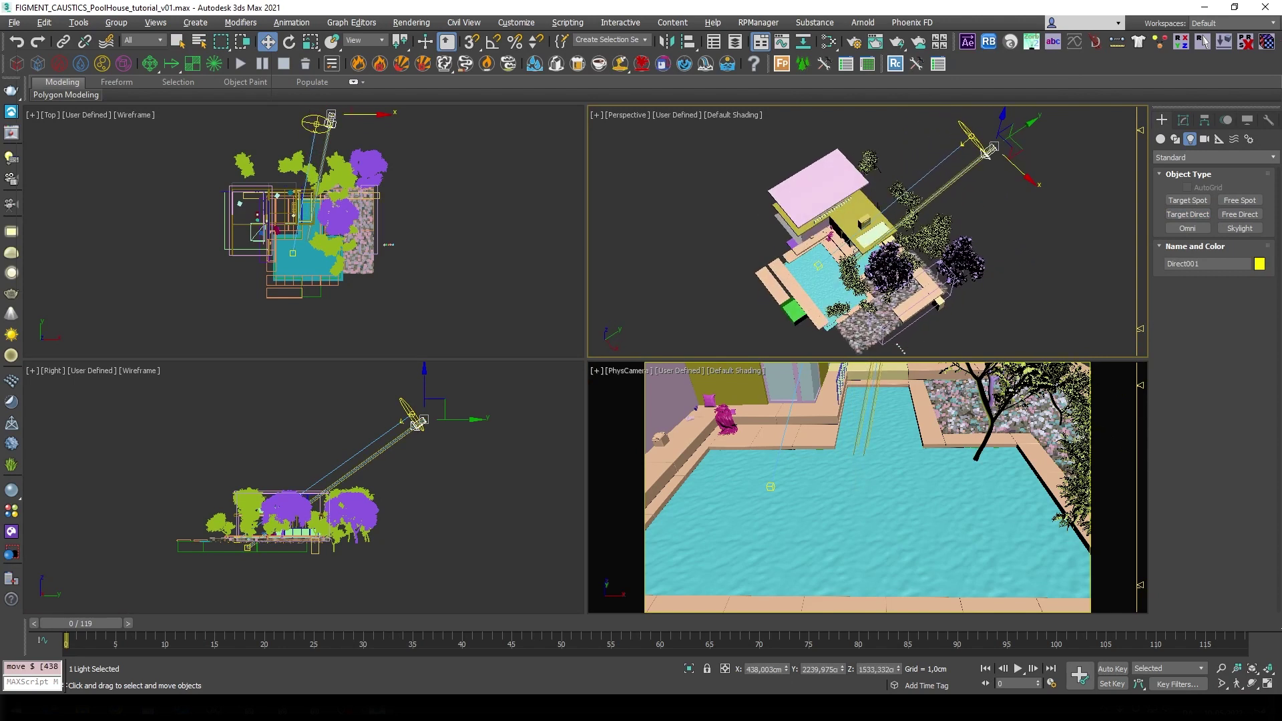
pyautogui.keyDown('alt'); pyautogui.moveTo(883, 231); pyautogui.dragTo(883, 280, button='middle'); pyautogui.keyUp('alt')
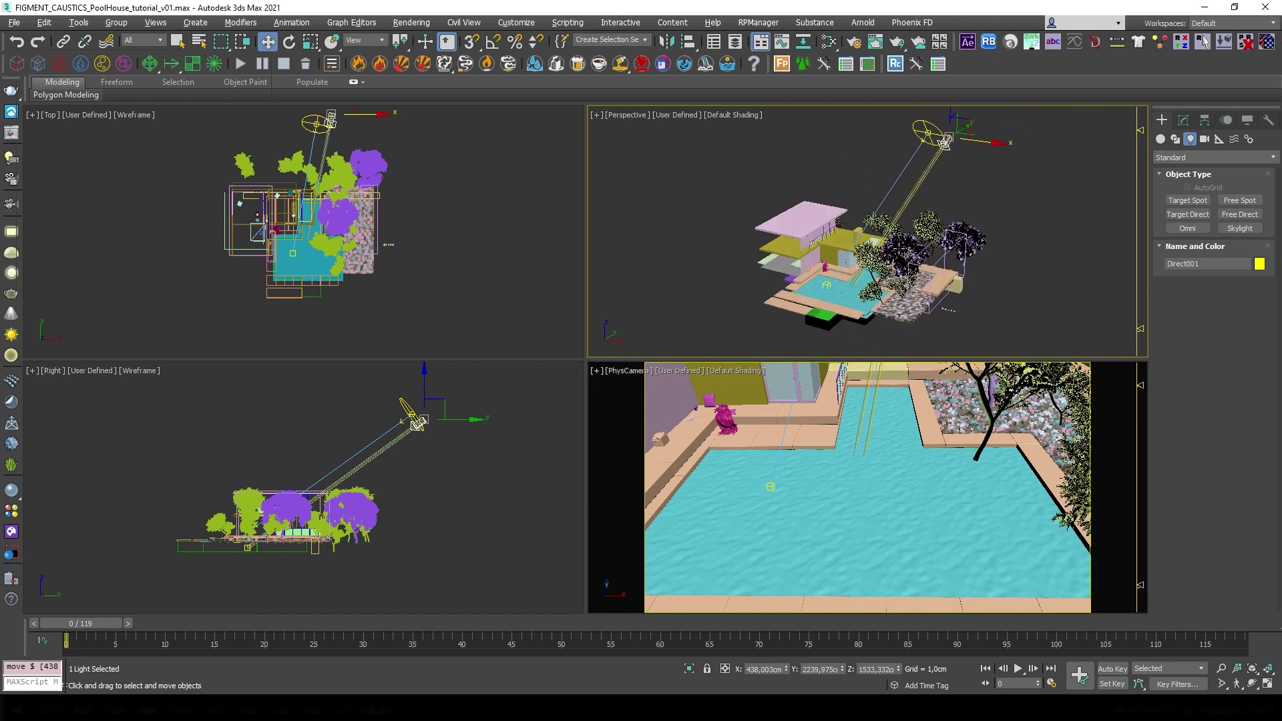
pyautogui.scroll(1, 891, 283)
pyautogui.scroll(2, 881, 289)
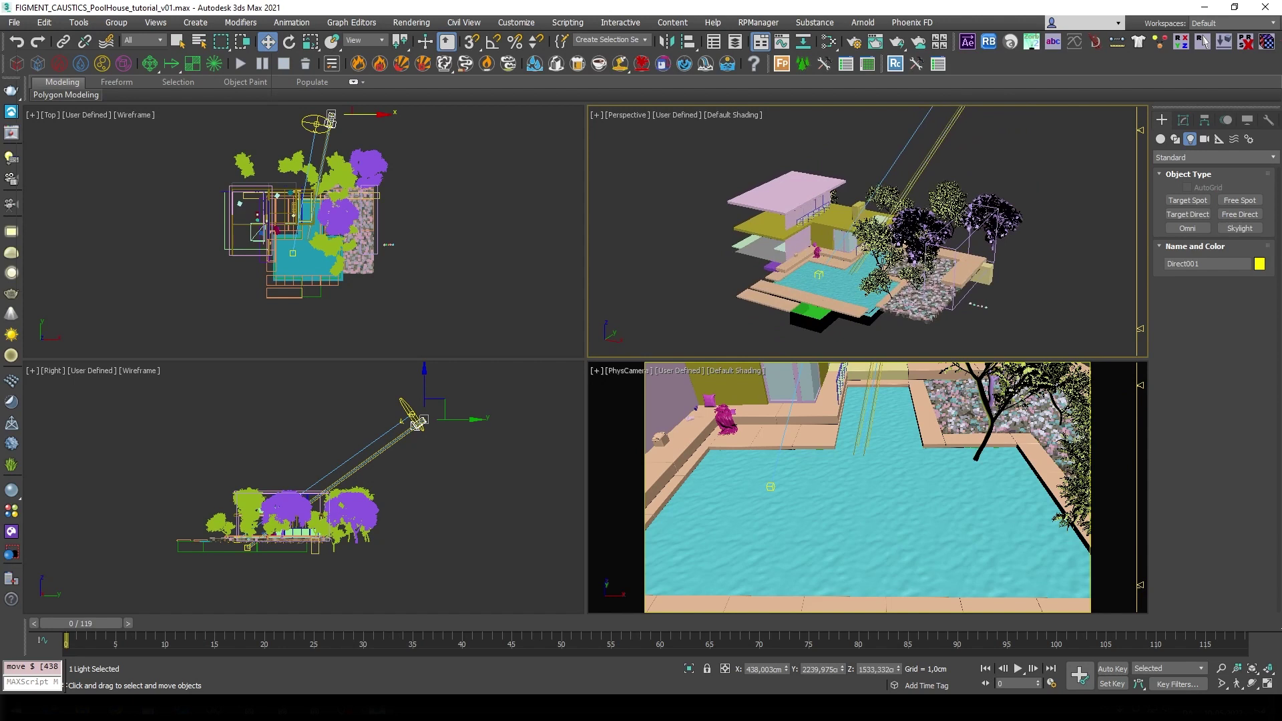
# - Isolate the light with the pool shape, then select Direct001 alone
pyautogui.rightClick(398, 582)
pyautogui.keyDown('ctrl'); pyautogui.click(285, 550); pyautogui.keyUp('ctrl')
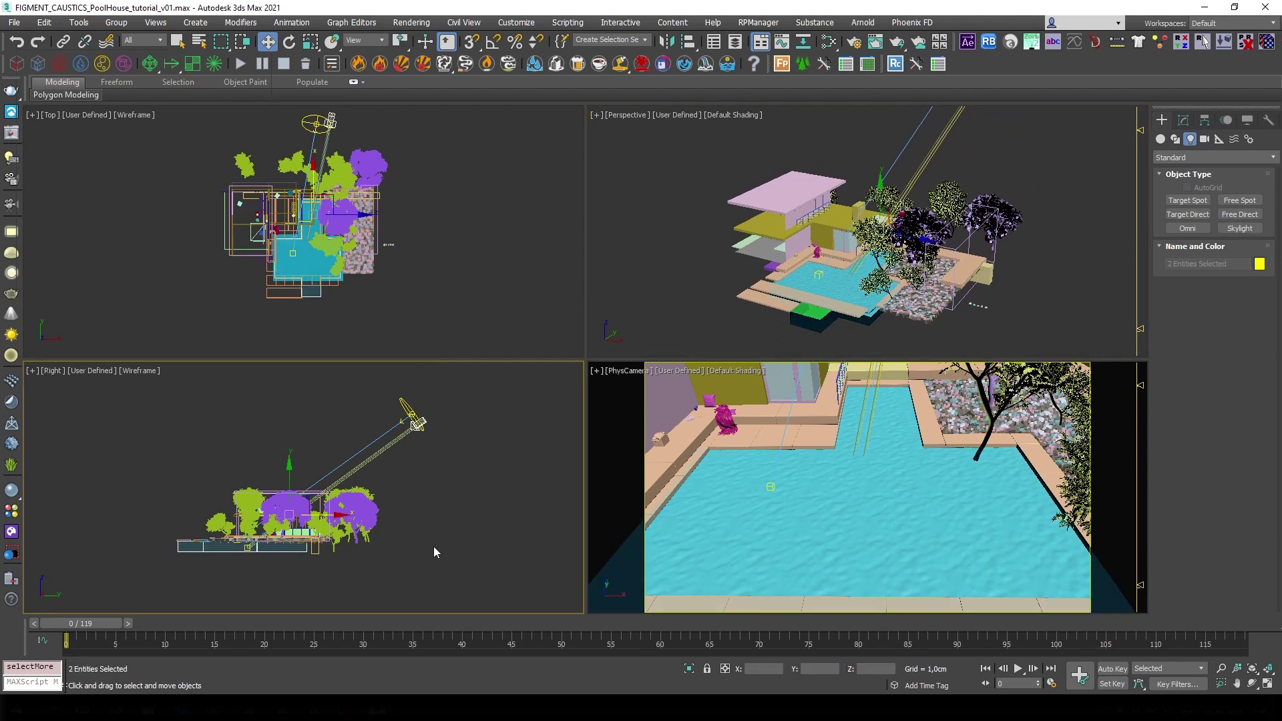
pyautogui.hotkey('alt', 'q')
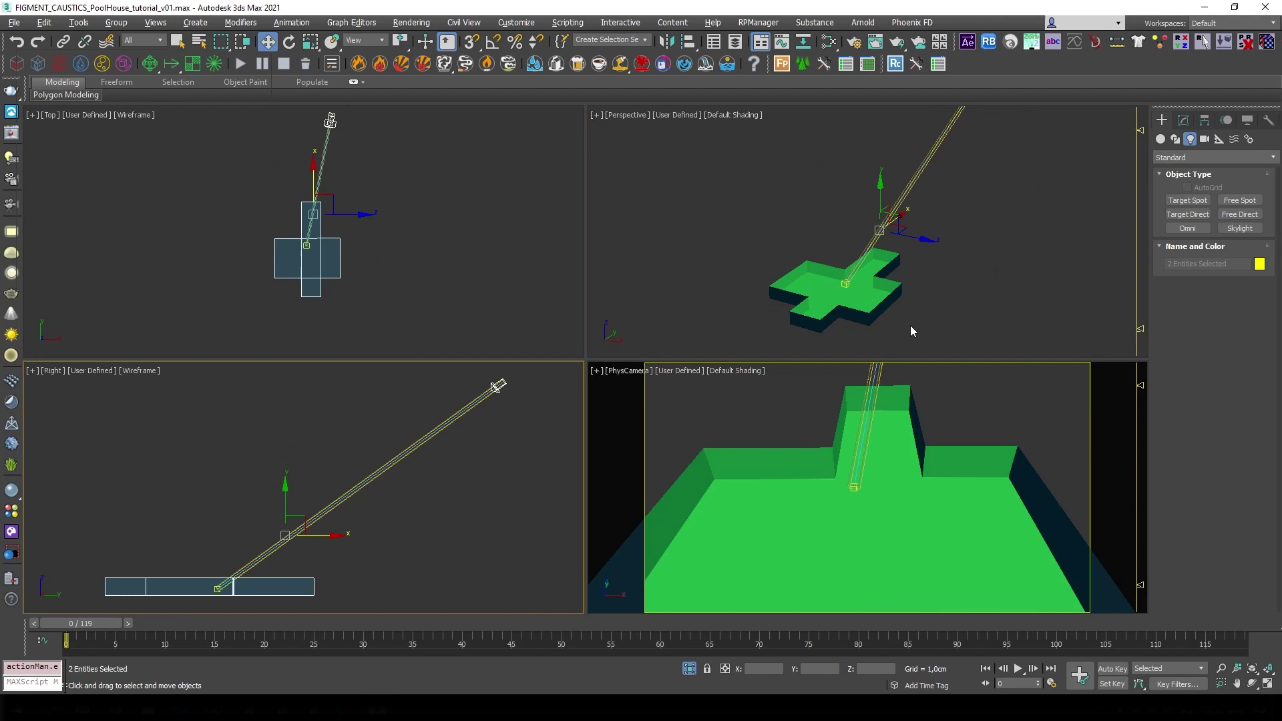
pyautogui.rightClick(976, 265)
pyautogui.click(988, 203)
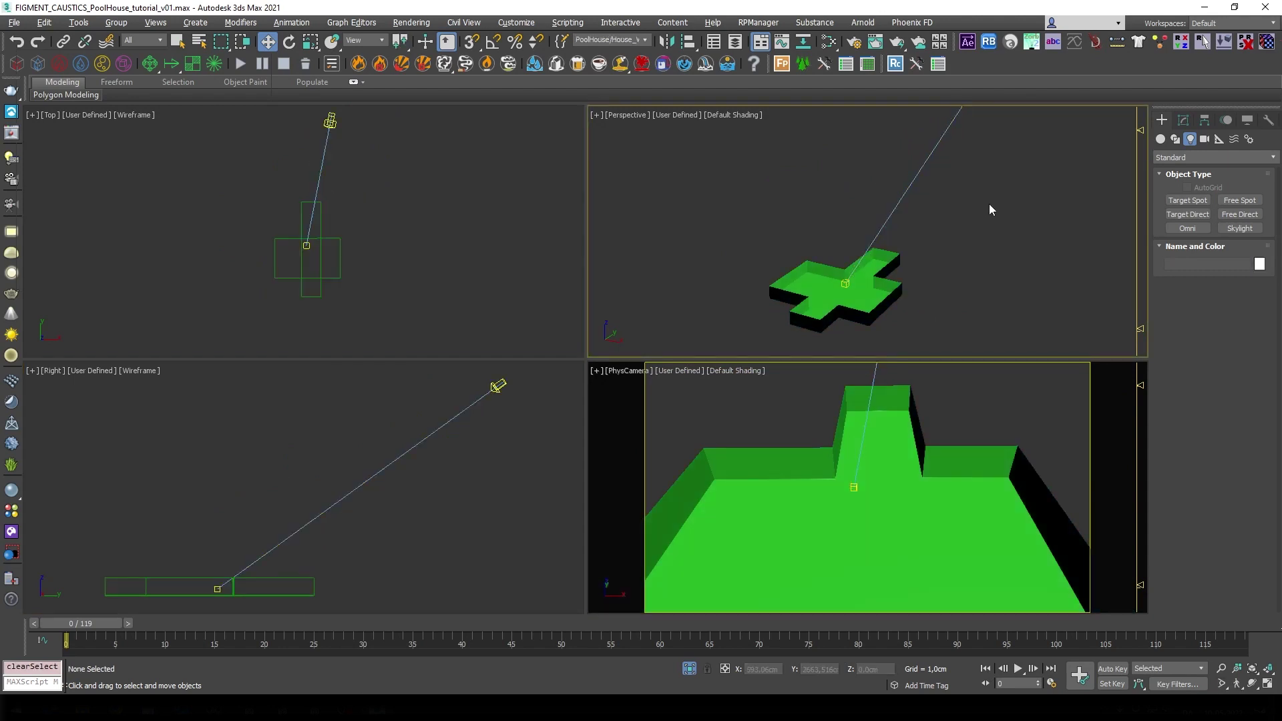
pyautogui.scroll(-3, 944, 211)
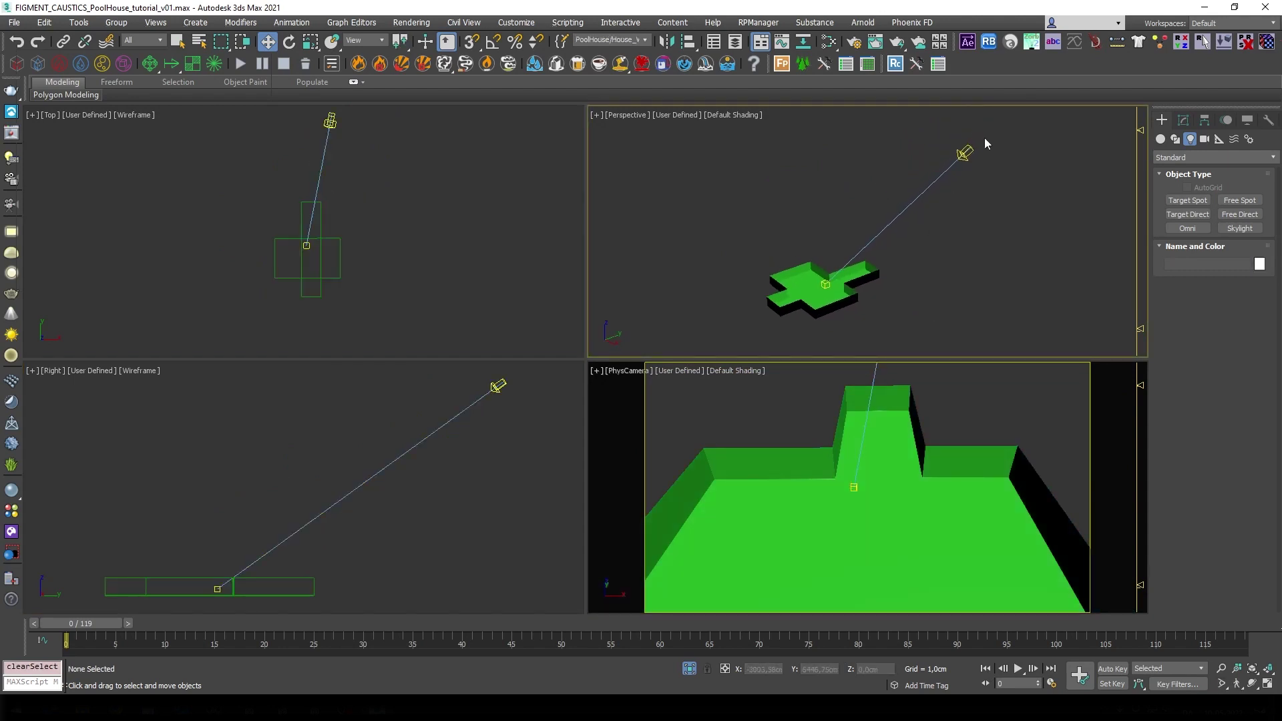
pyautogui.click(964, 153)
# - Give Direct001 VRayShadow shadows and a 500 cm hotspot beam
pyautogui.click(1182, 120)
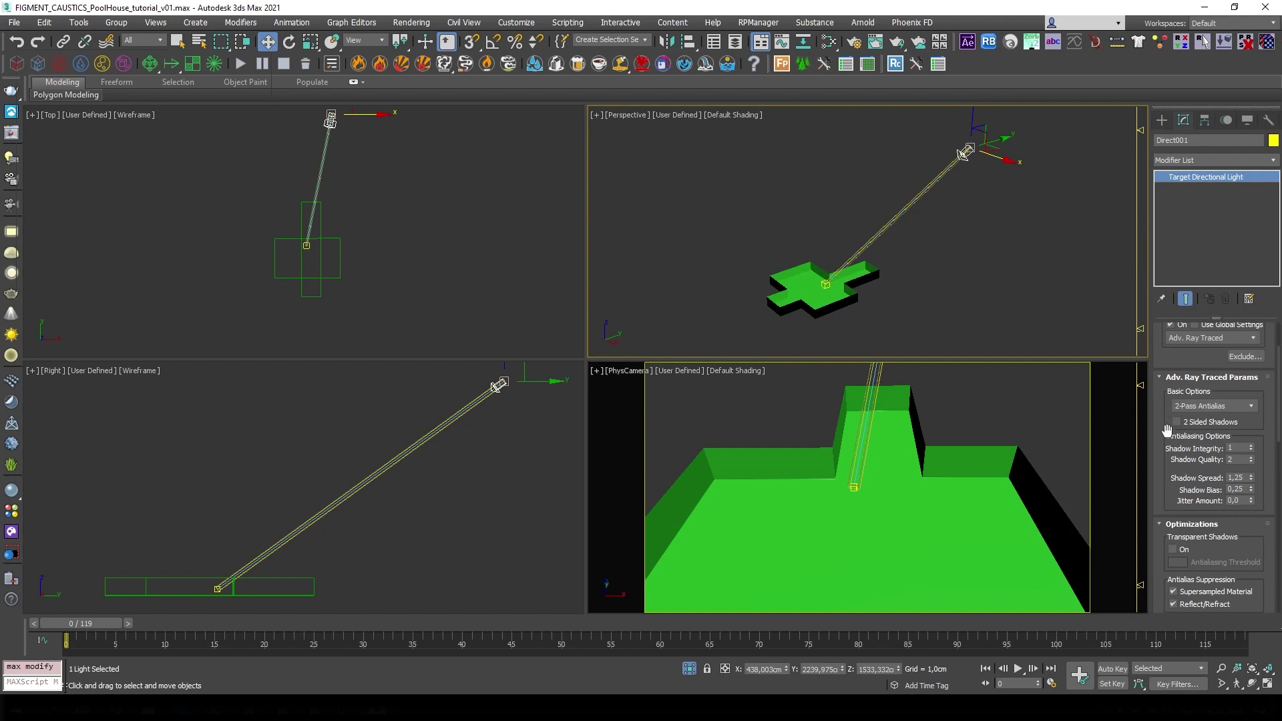
pyautogui.scroll(2, 1167, 451)
pyautogui.click(1197, 456)
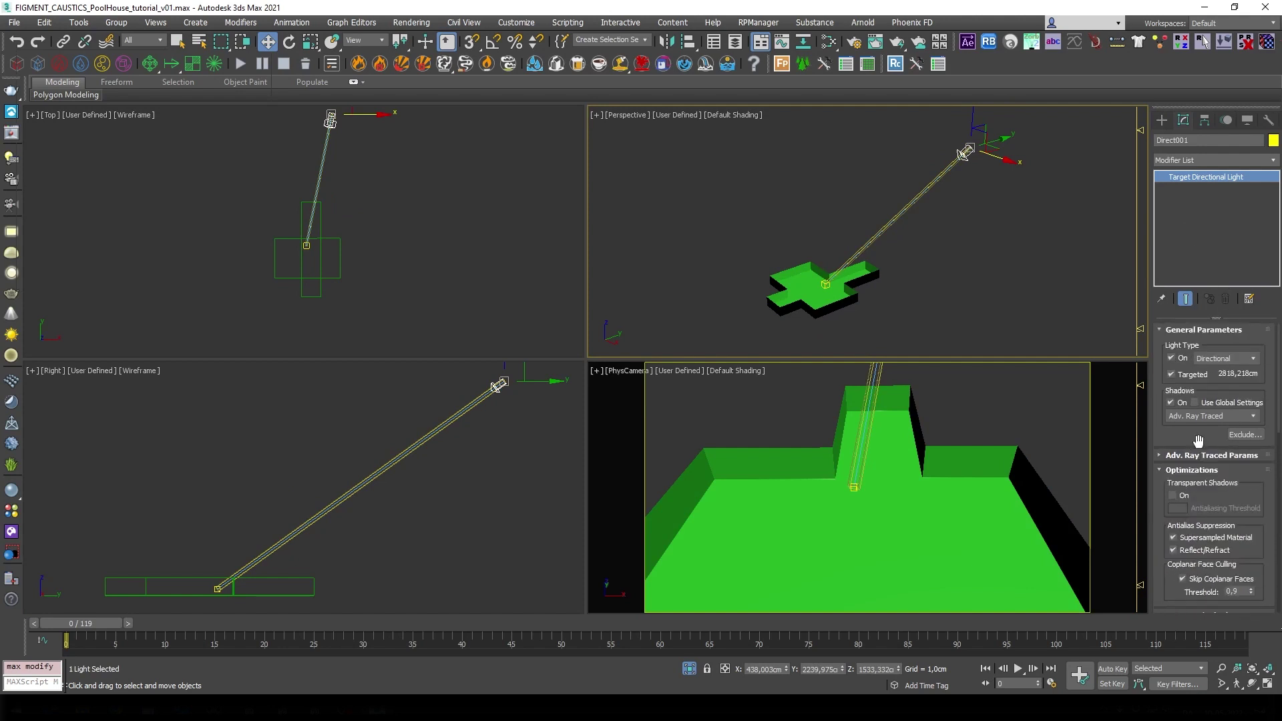
pyautogui.click(1221, 417)
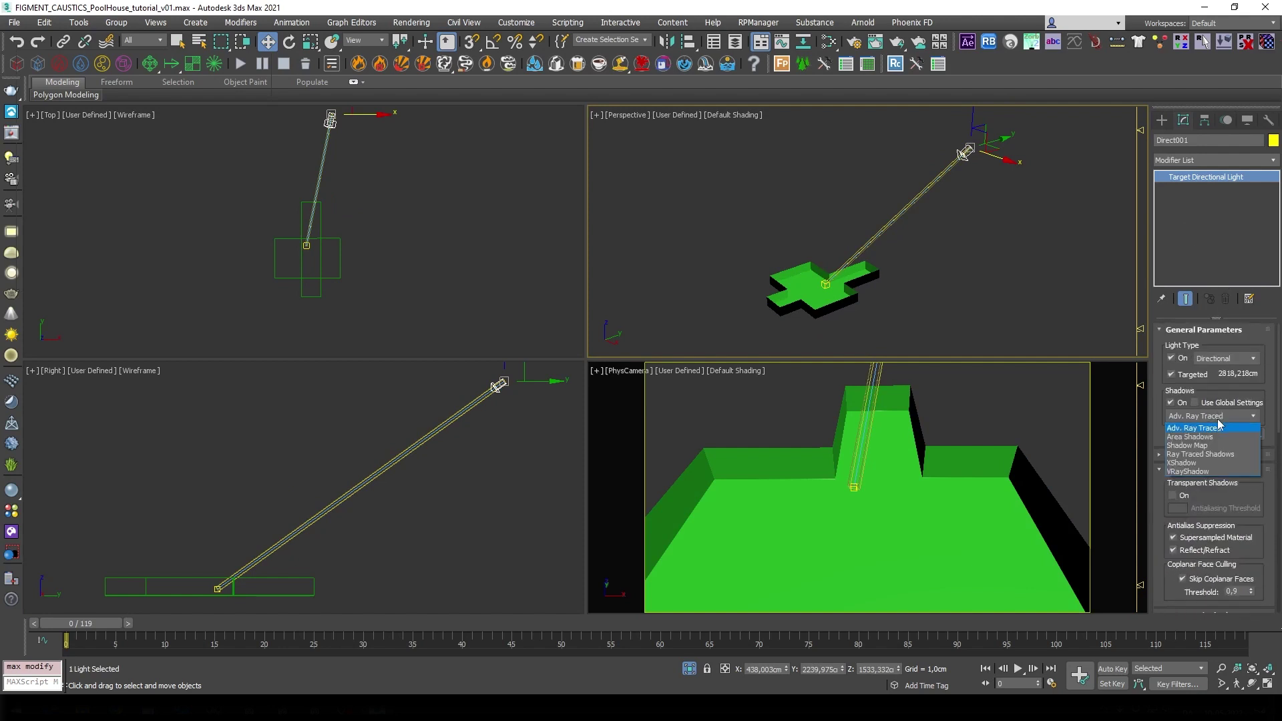
pyautogui.click(1195, 473)
pyautogui.scroll(-5, 1205, 436)
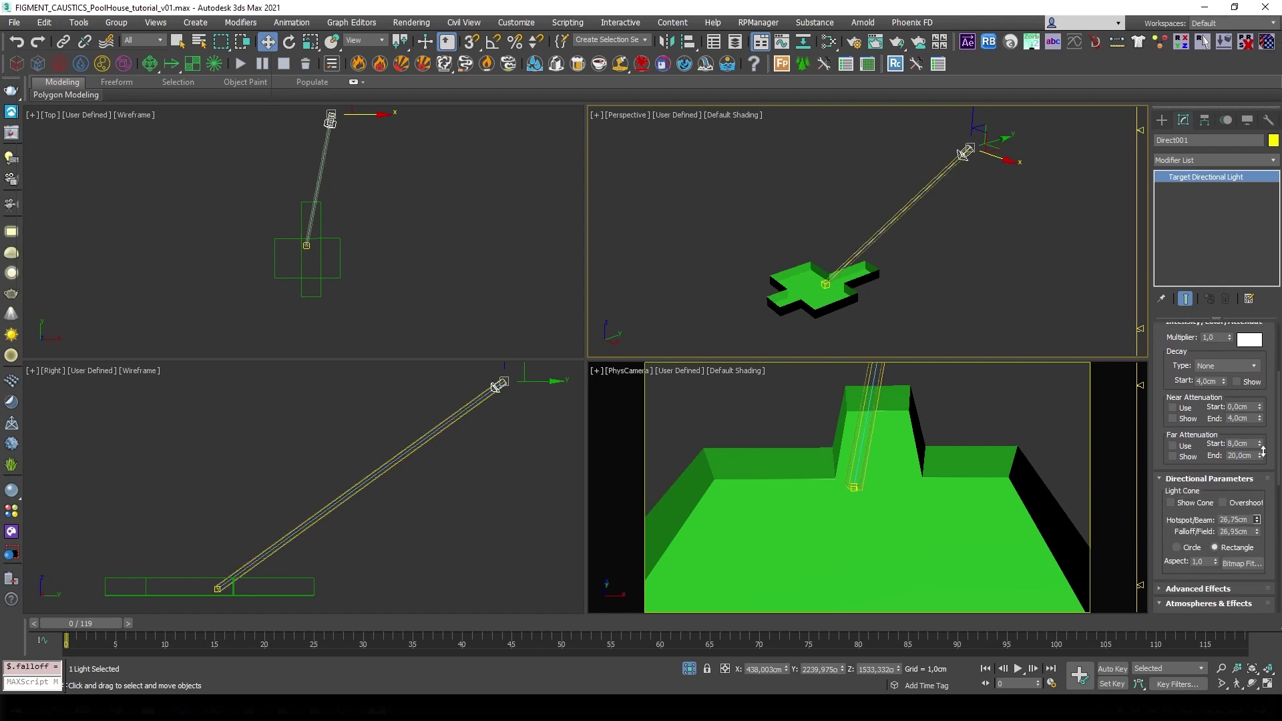
pyautogui.moveTo(1258, 520); pyautogui.dragTo(1258, 501)
pyautogui.doubleClick(1234, 520)
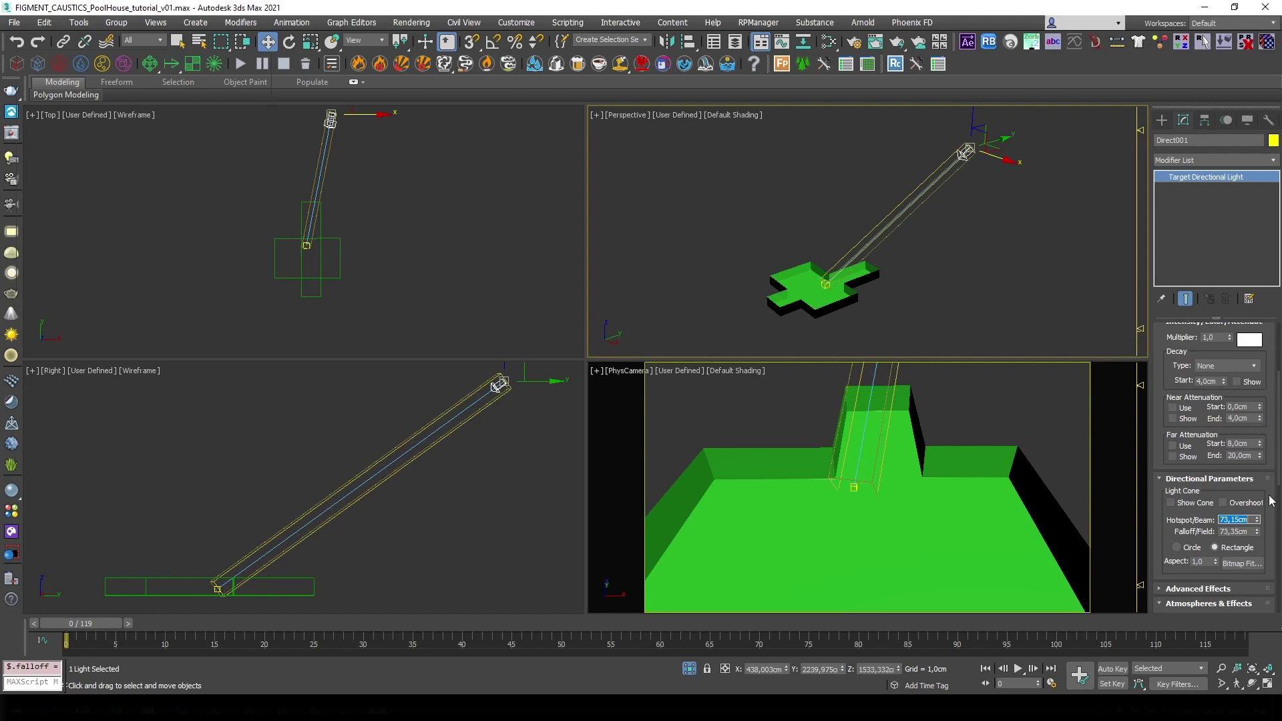
pyautogui.write('500')
pyautogui.press('Return')
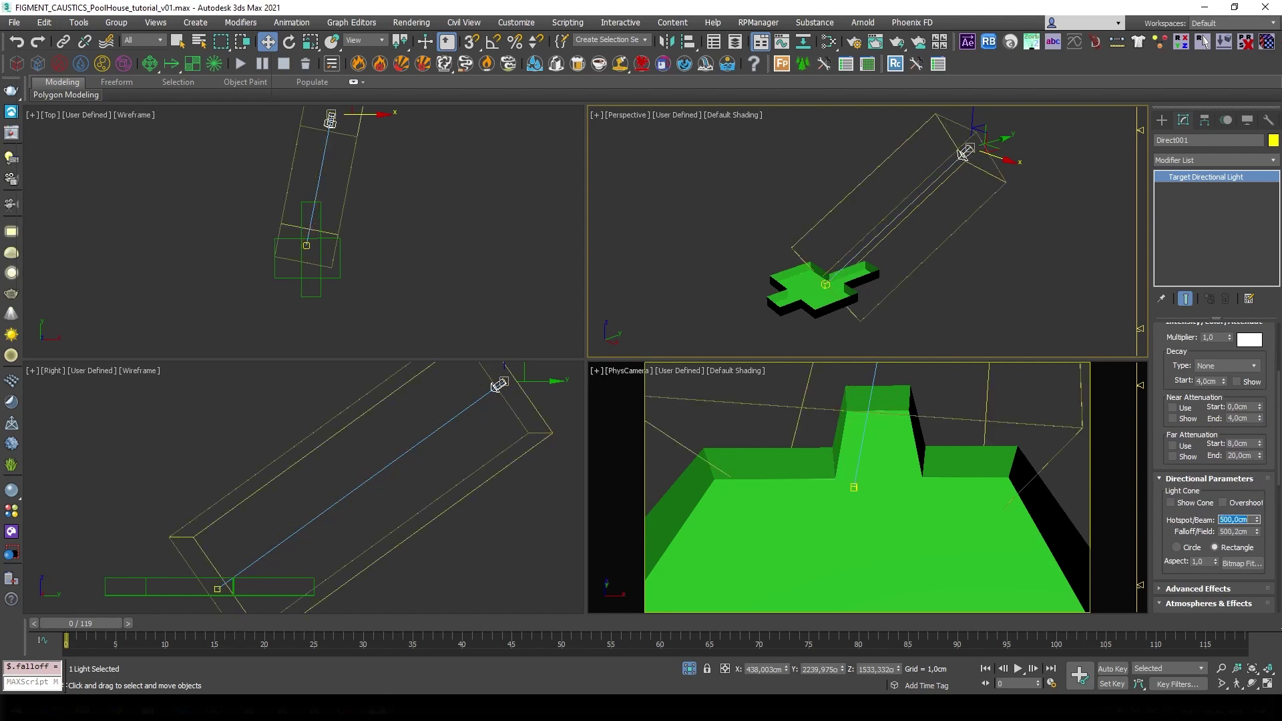
pyautogui.keyDown('alt'); pyautogui.moveTo(854, 229); pyautogui.dragTo(813, 229, button='middle'); pyautogui.keyUp('alt')
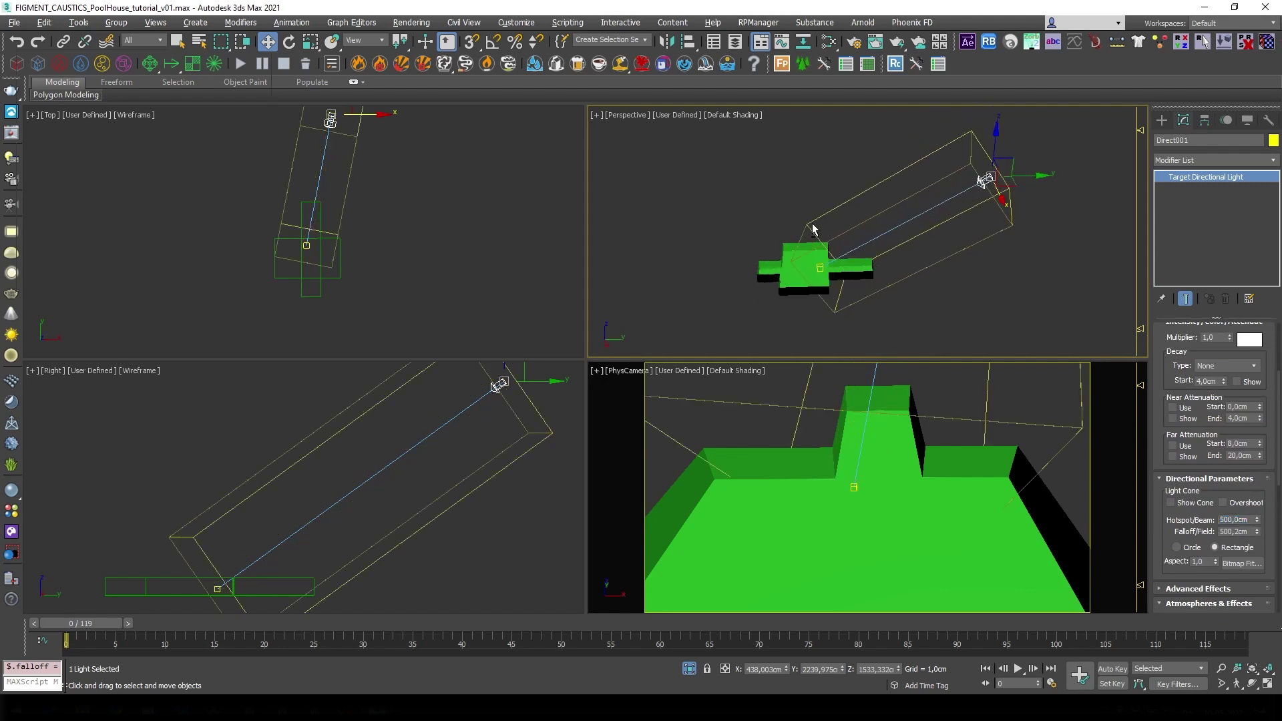
# - View the scene through Direct001 and rename it Direct_CAUSTICS
pyautogui.click(627, 114)
pyautogui.moveTo(651, 142)
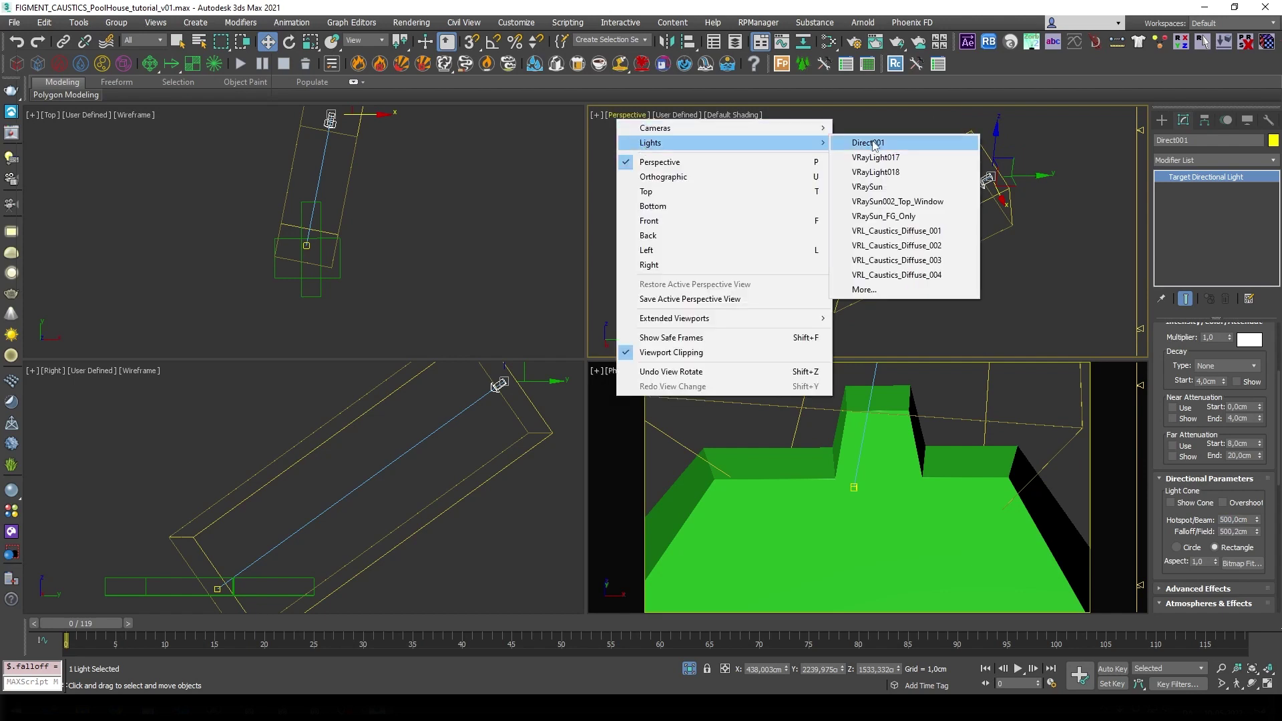
pyautogui.click(873, 144)
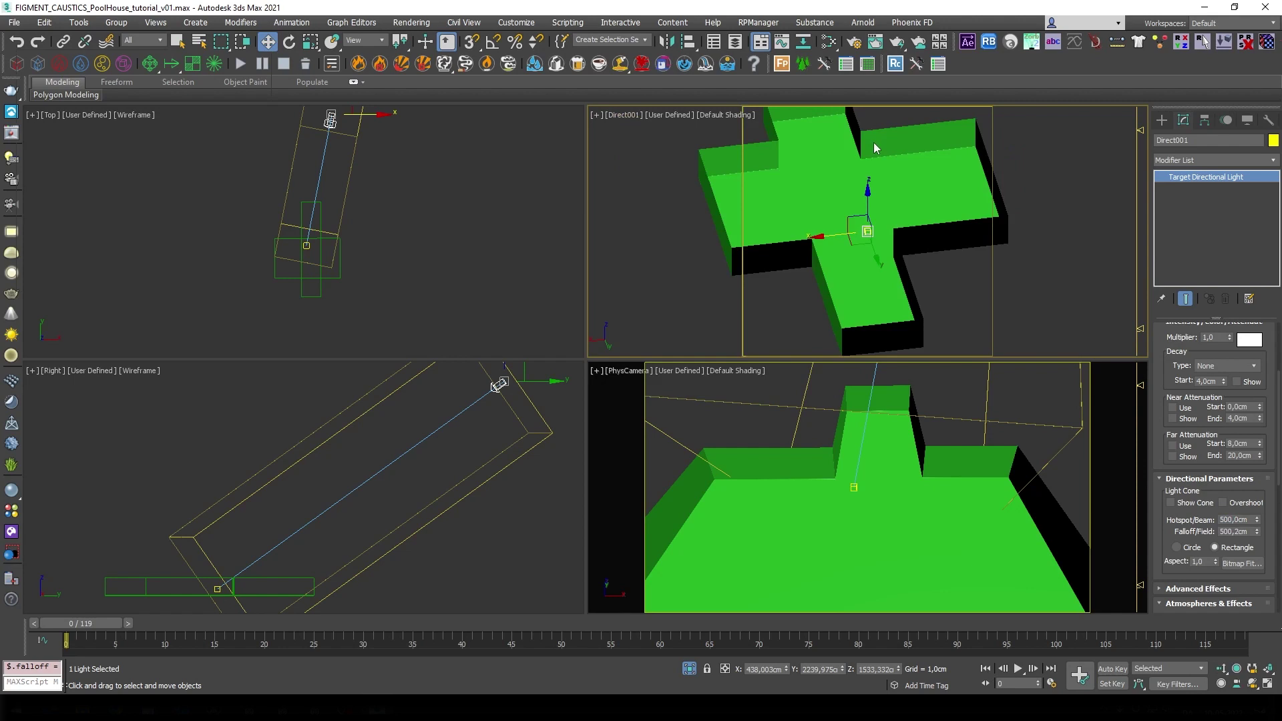
pyautogui.click(1243, 140)
pyautogui.write('Direct_CAUSTIC')
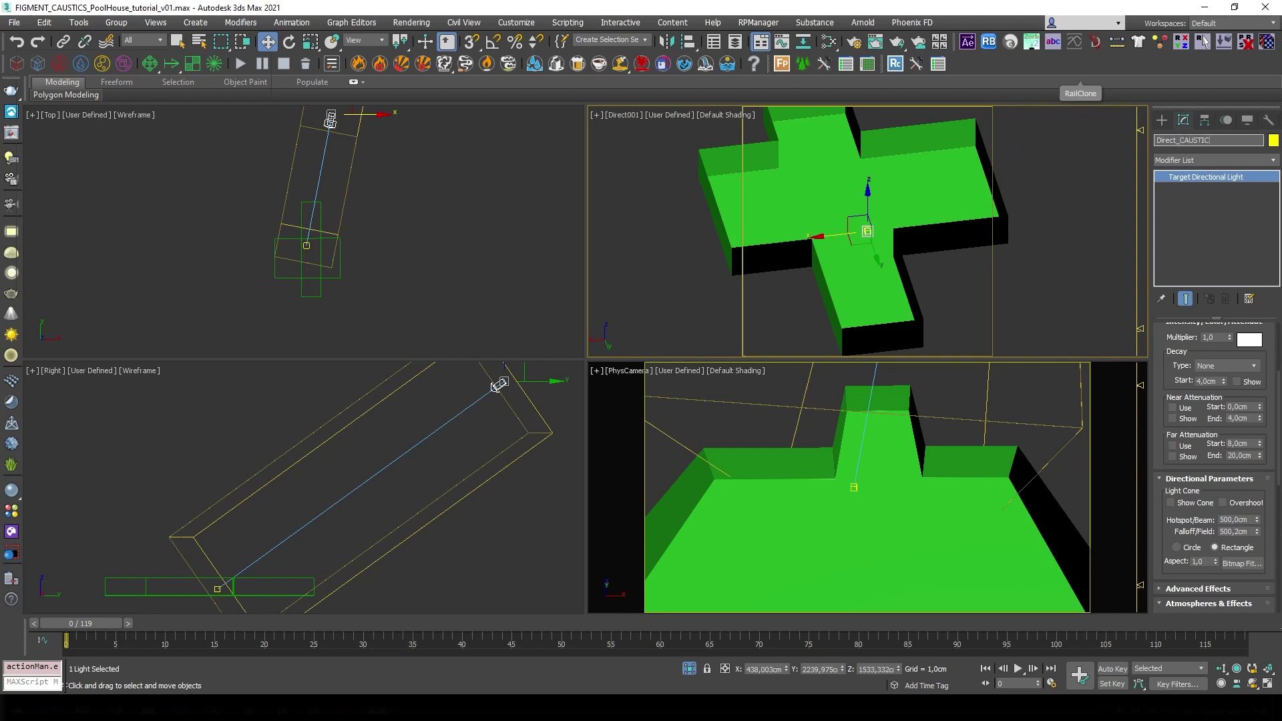
pyautogui.write('S')
pyautogui.press('Return')
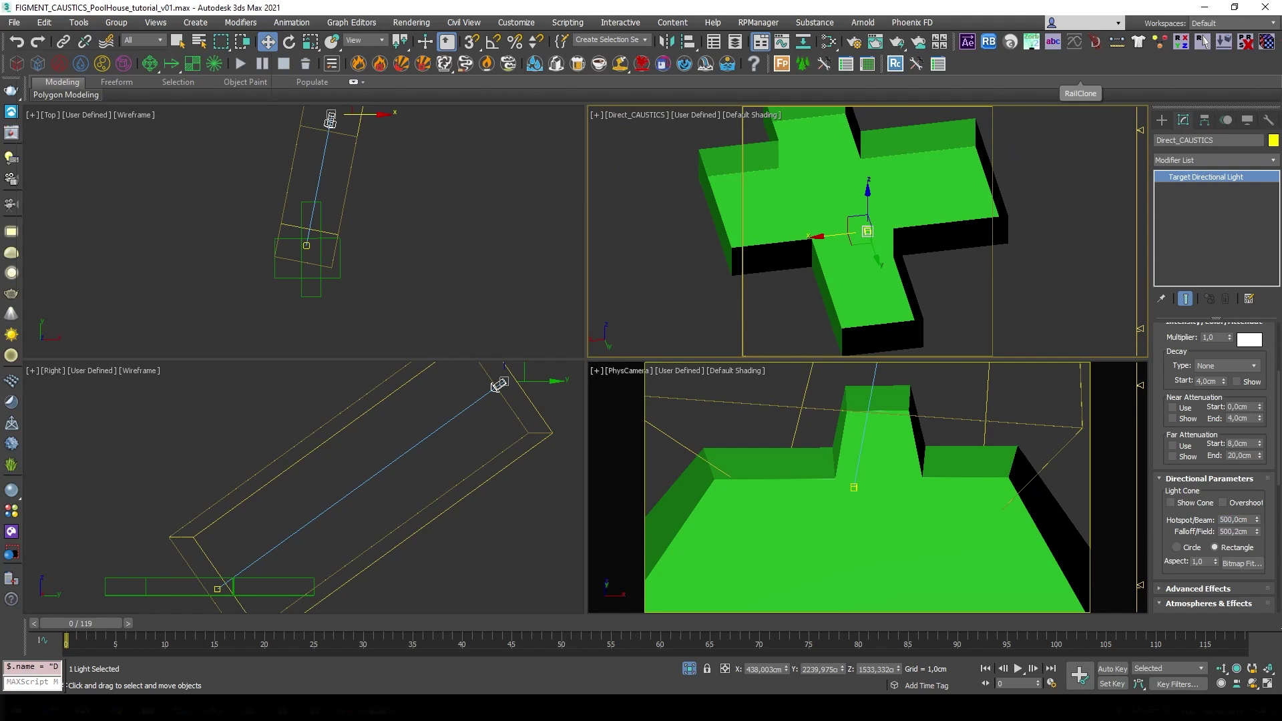
# - Widen the hotspot to 700 cm and nudge the light over the pool
pyautogui.doubleClick(1234, 518)
pyautogui.write('700')
pyautogui.press('Return')
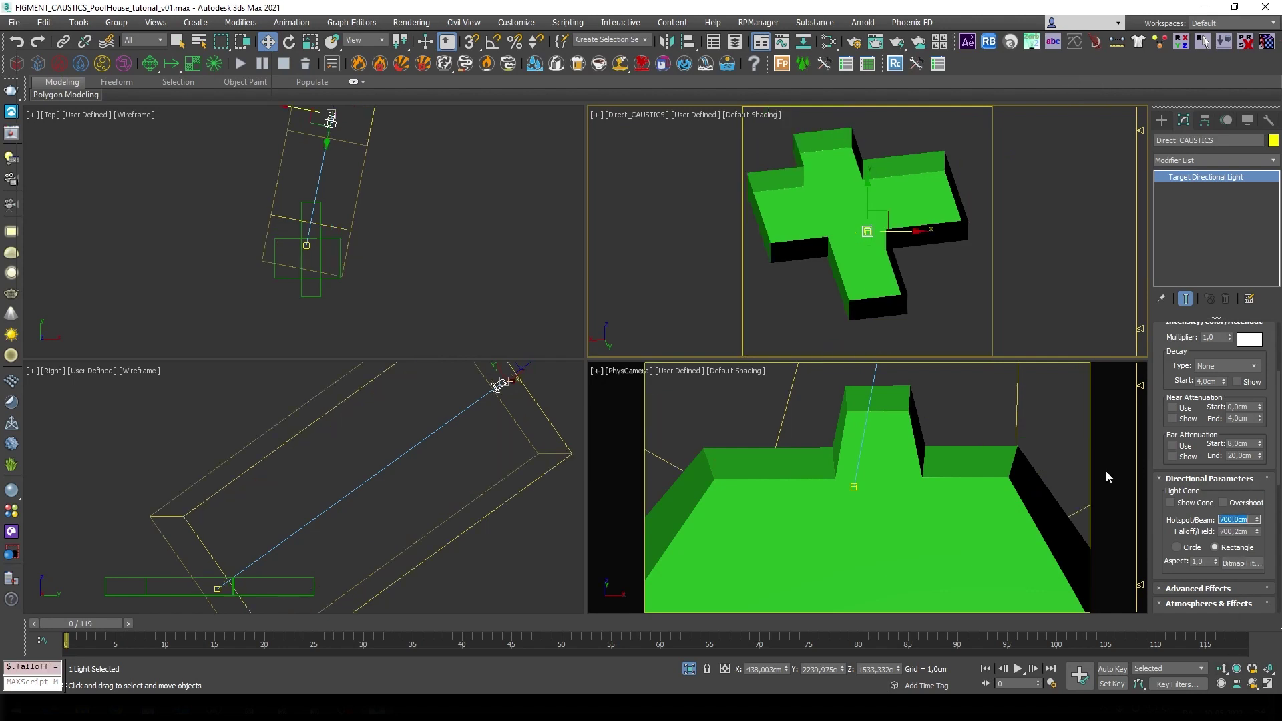
pyautogui.moveTo(850, 239); pyautogui.dragTo(861, 253)
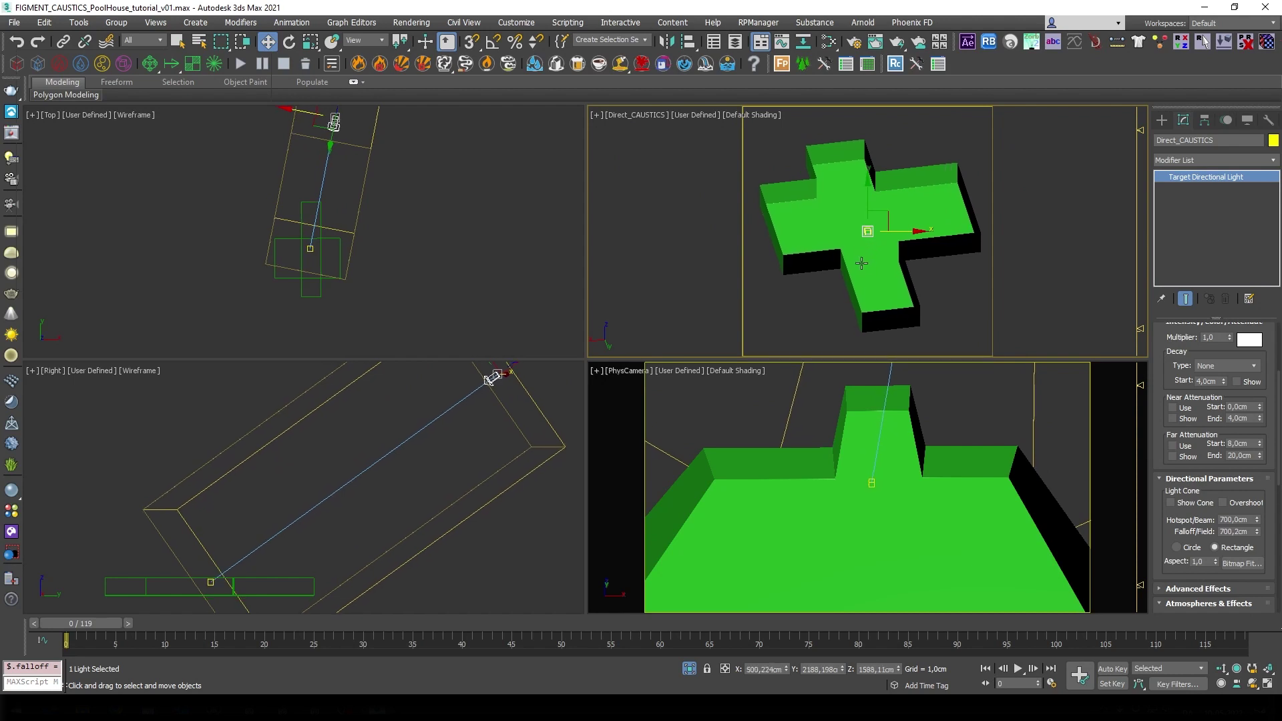
# - Enable area shadows, set the multiplier to 10 and make the light magenta
pyautogui.rightClick(1005, 380)
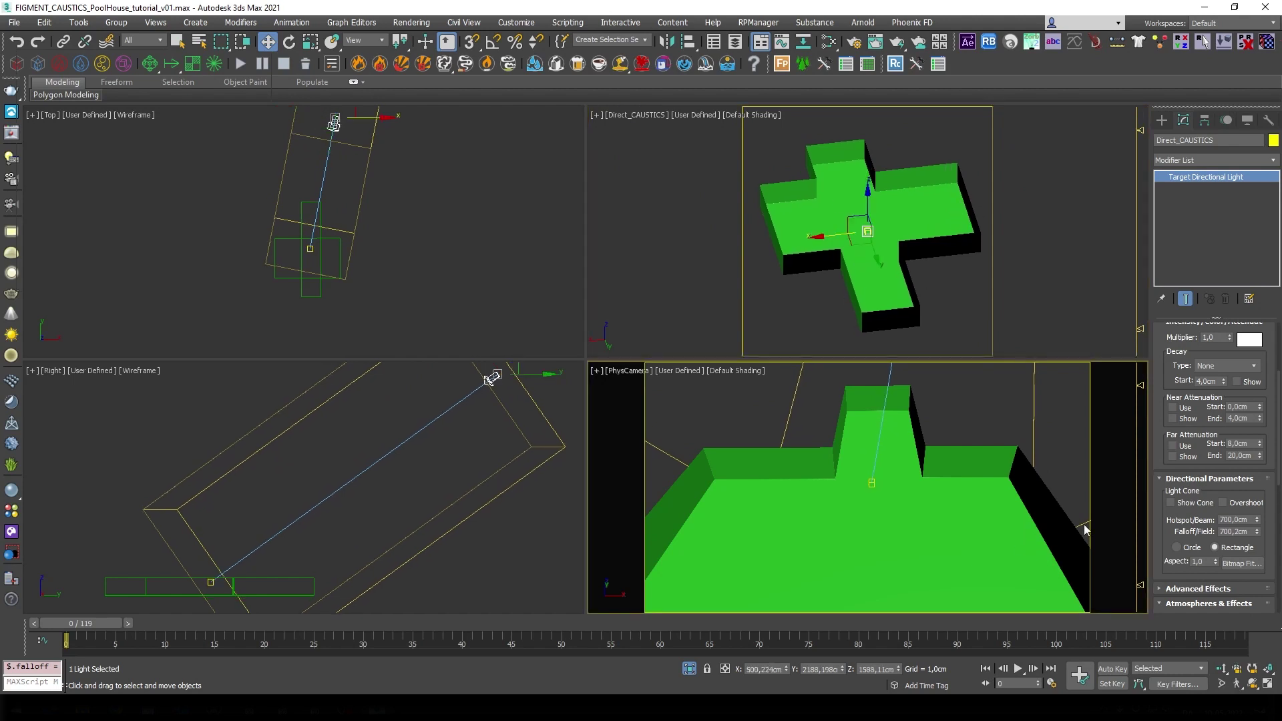
pyautogui.scroll(-5, 1186, 451)
pyautogui.moveTo(1187, 363); pyautogui.dragTo(1193, 223)
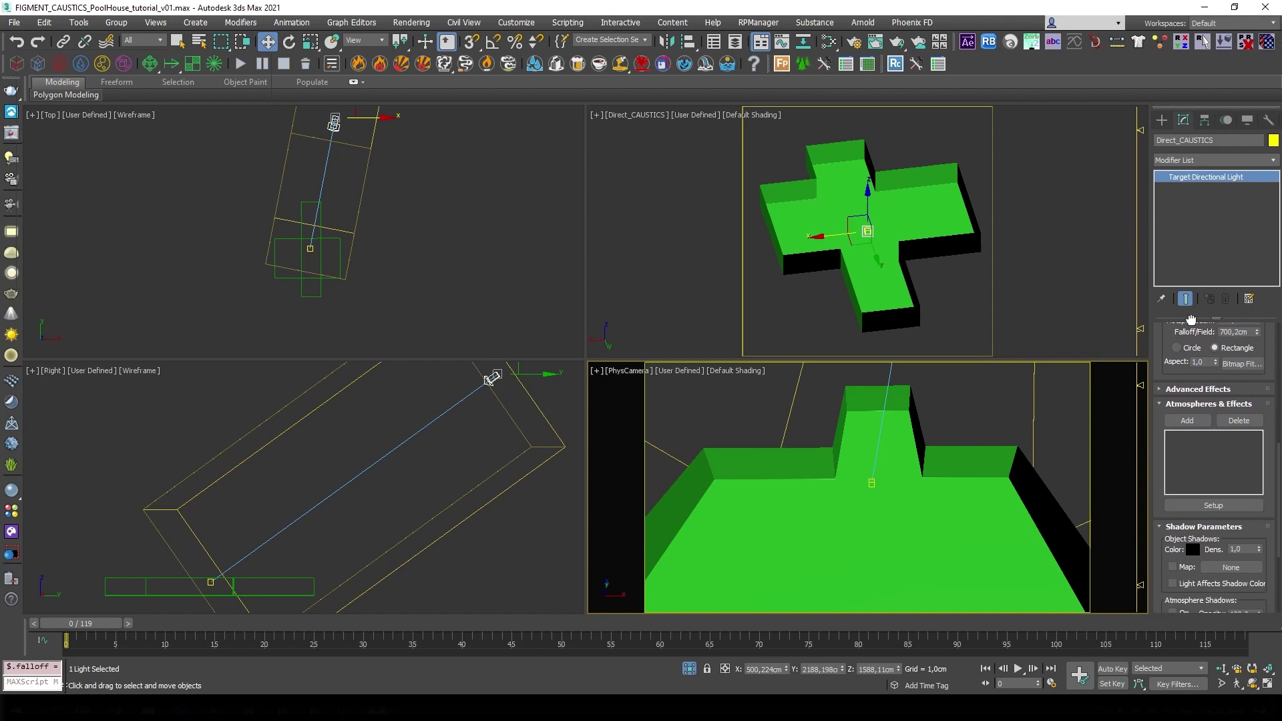
pyautogui.scroll(-3, 1201, 450)
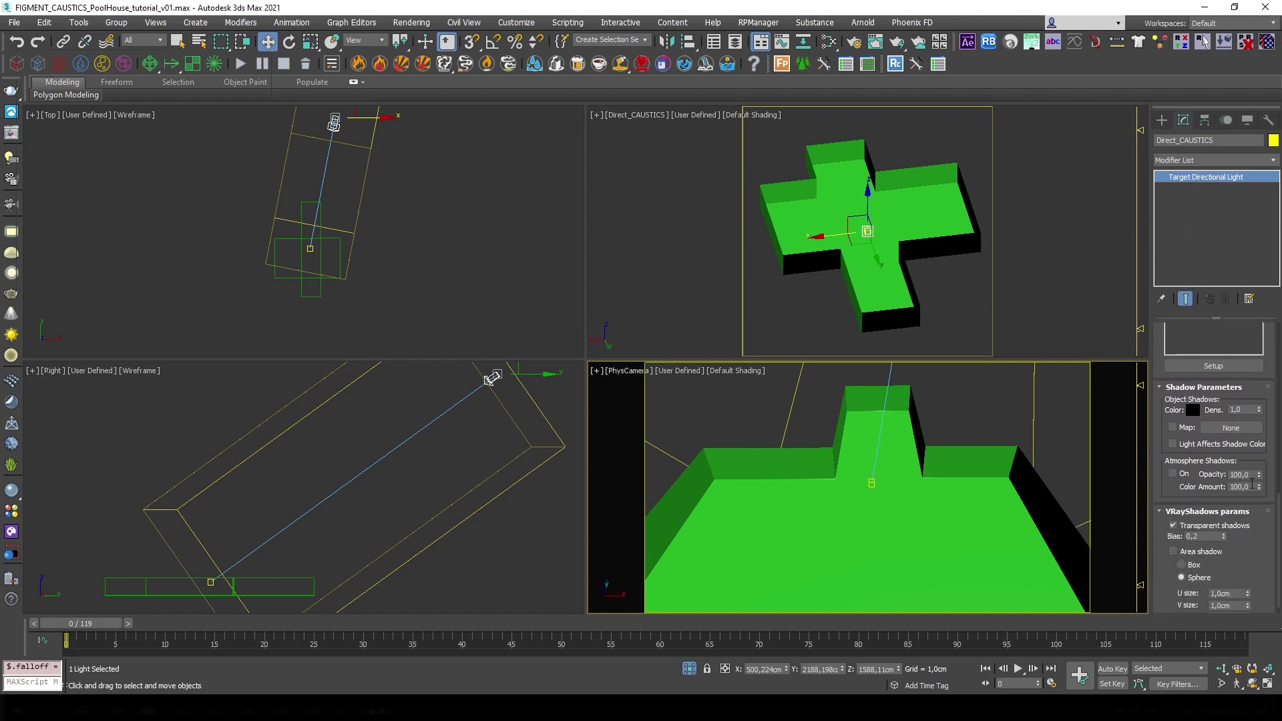
pyautogui.click(1173, 536)
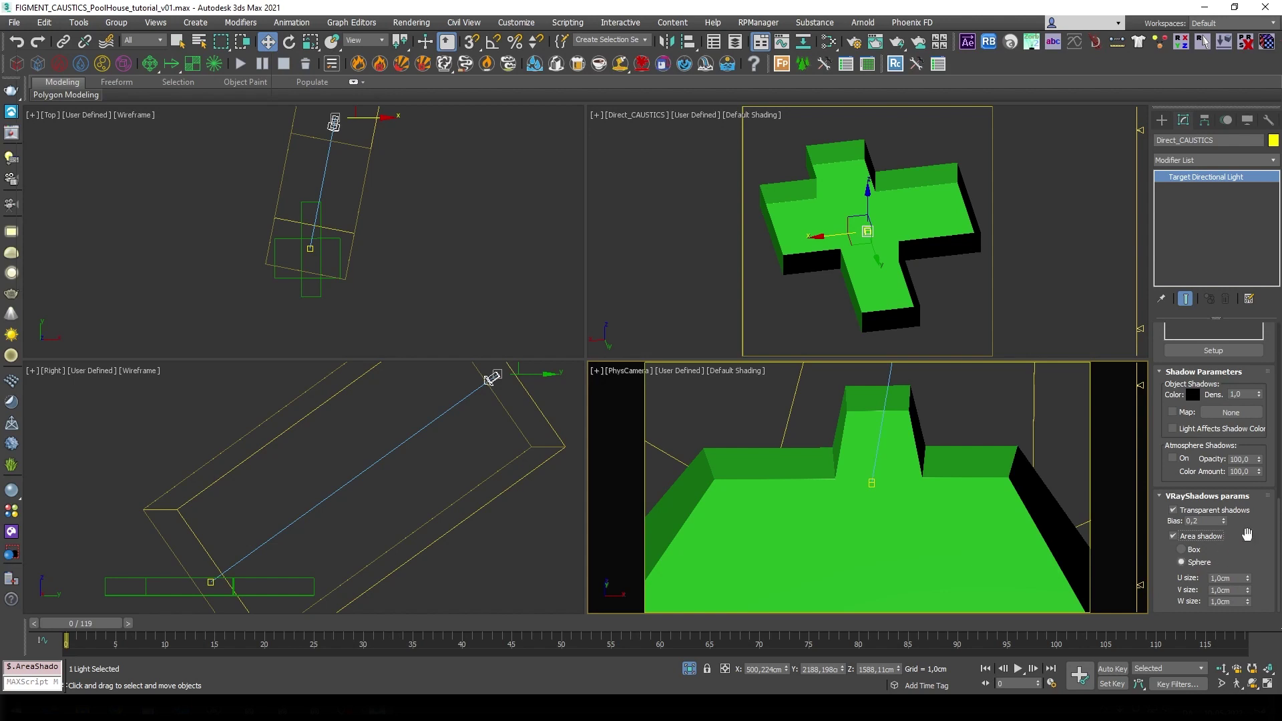
pyautogui.scroll(2, 1247, 528)
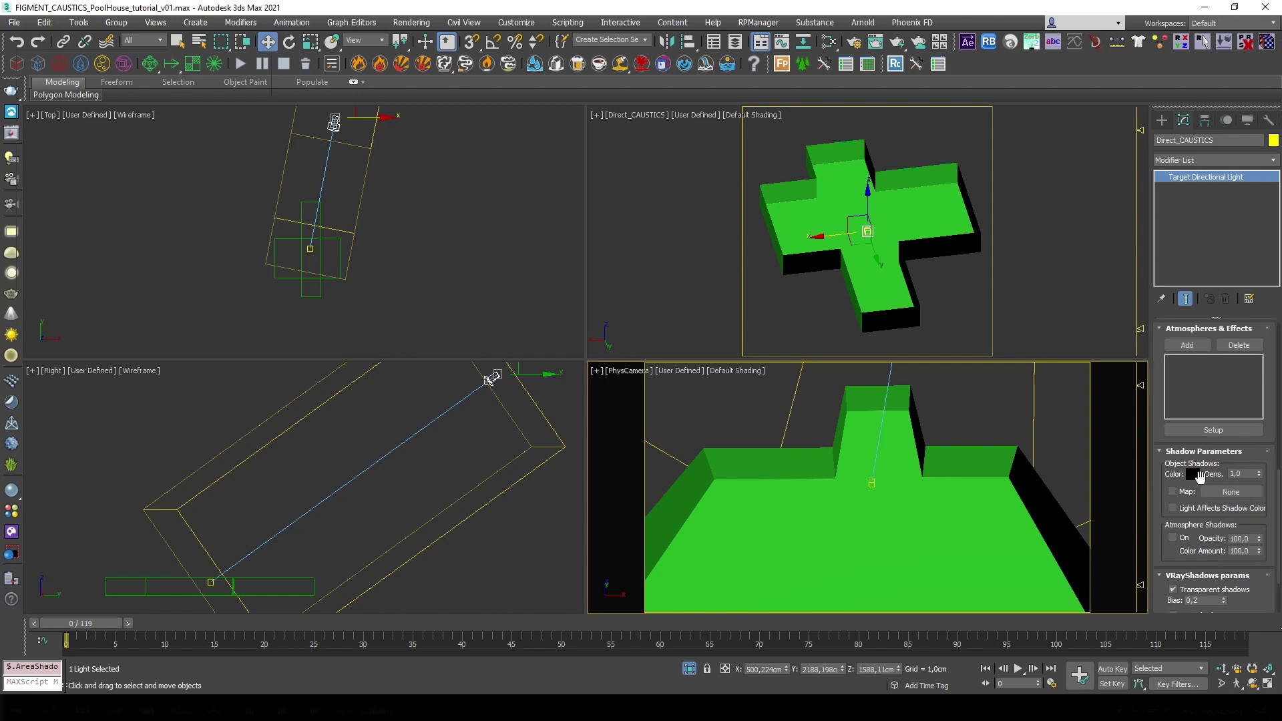
pyautogui.scroll(3, 1157, 411)
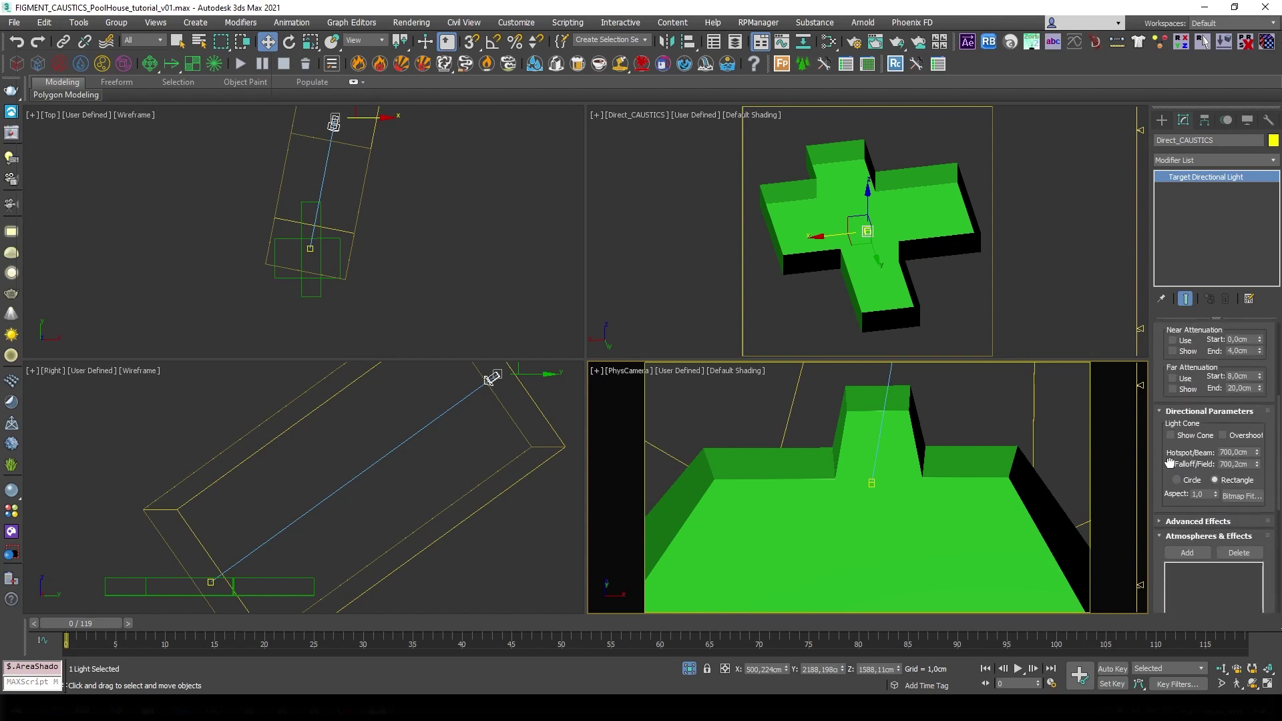
pyautogui.scroll(3, 1166, 481)
pyautogui.scroll(1, 1172, 544)
pyautogui.doubleClick(1214, 402)
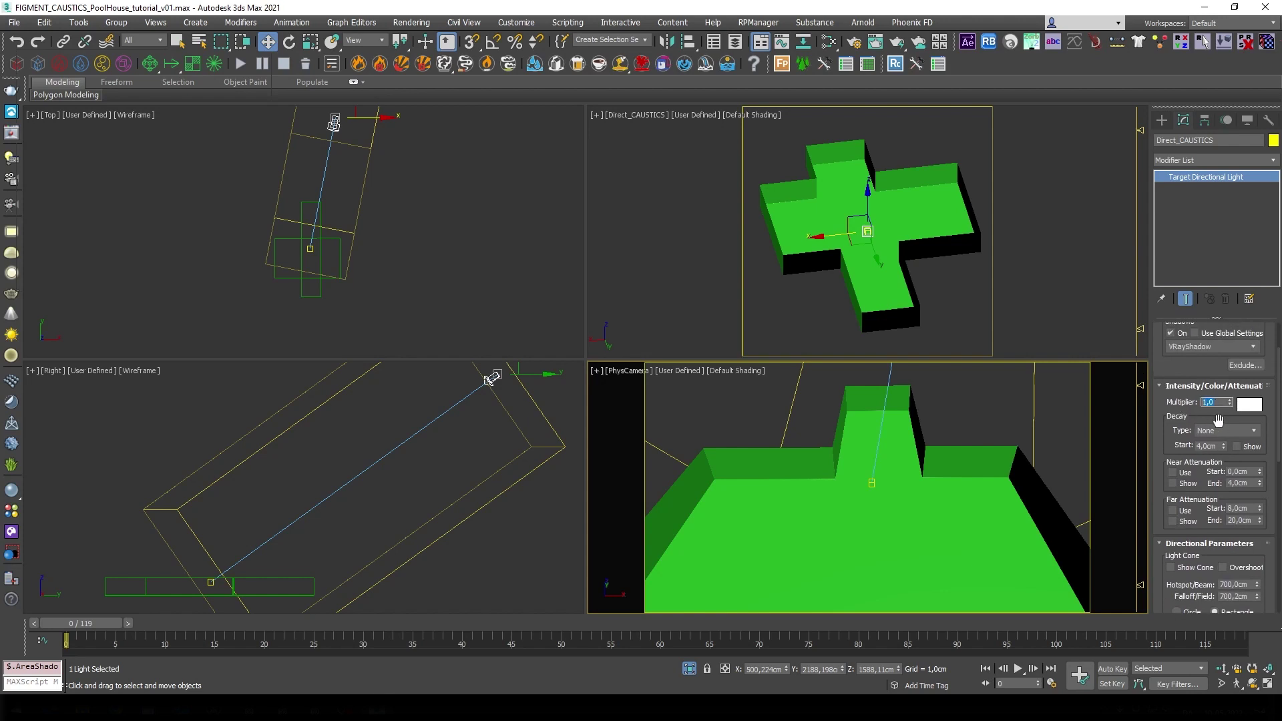
pyautogui.write('10')
pyautogui.click(1249, 404)
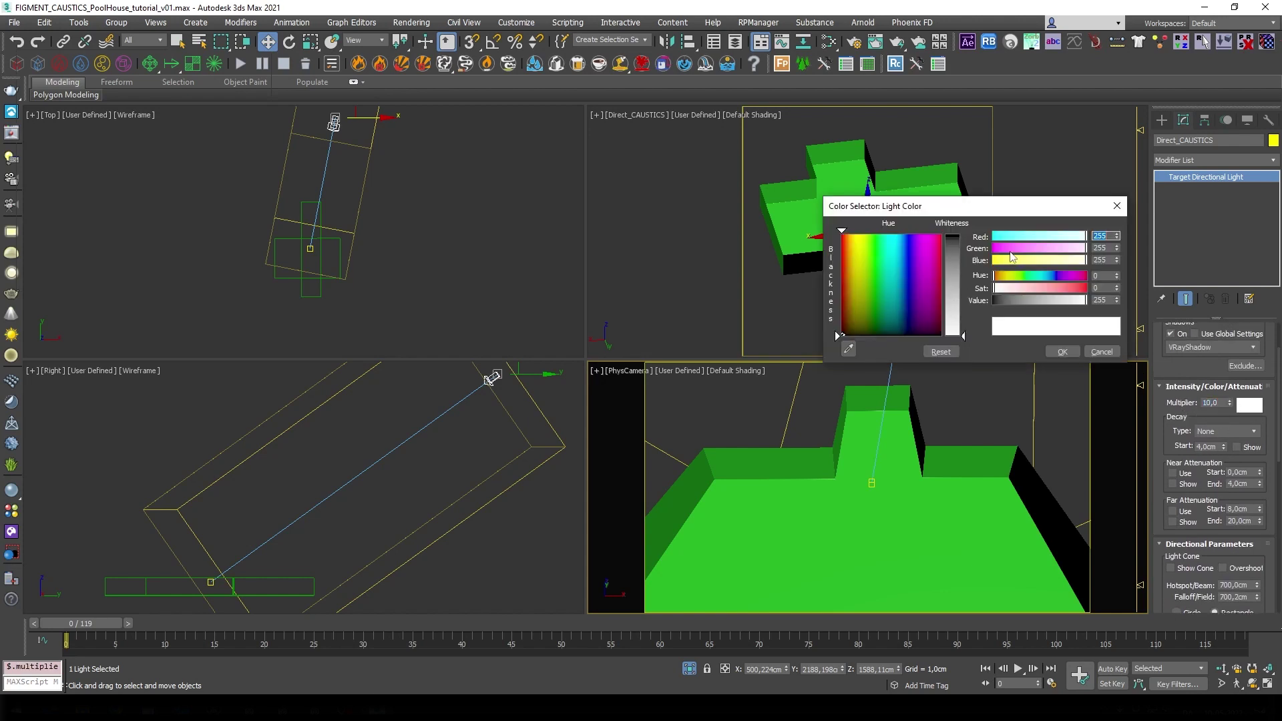
pyautogui.moveTo(1076, 248); pyautogui.dragTo(992, 249)
pyautogui.click(1062, 352)
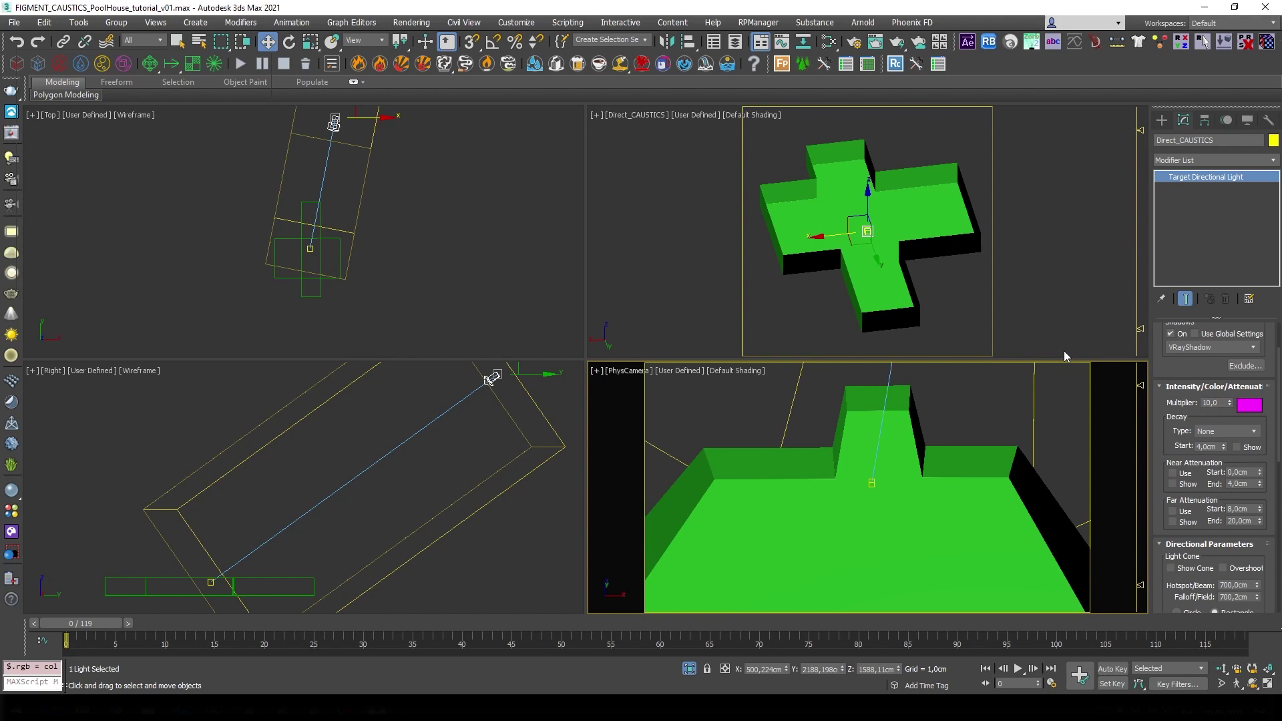
# - Exit isolation and frame the whole pool-house scene in a perspective view
pyautogui.hotkey('alt', 'q')
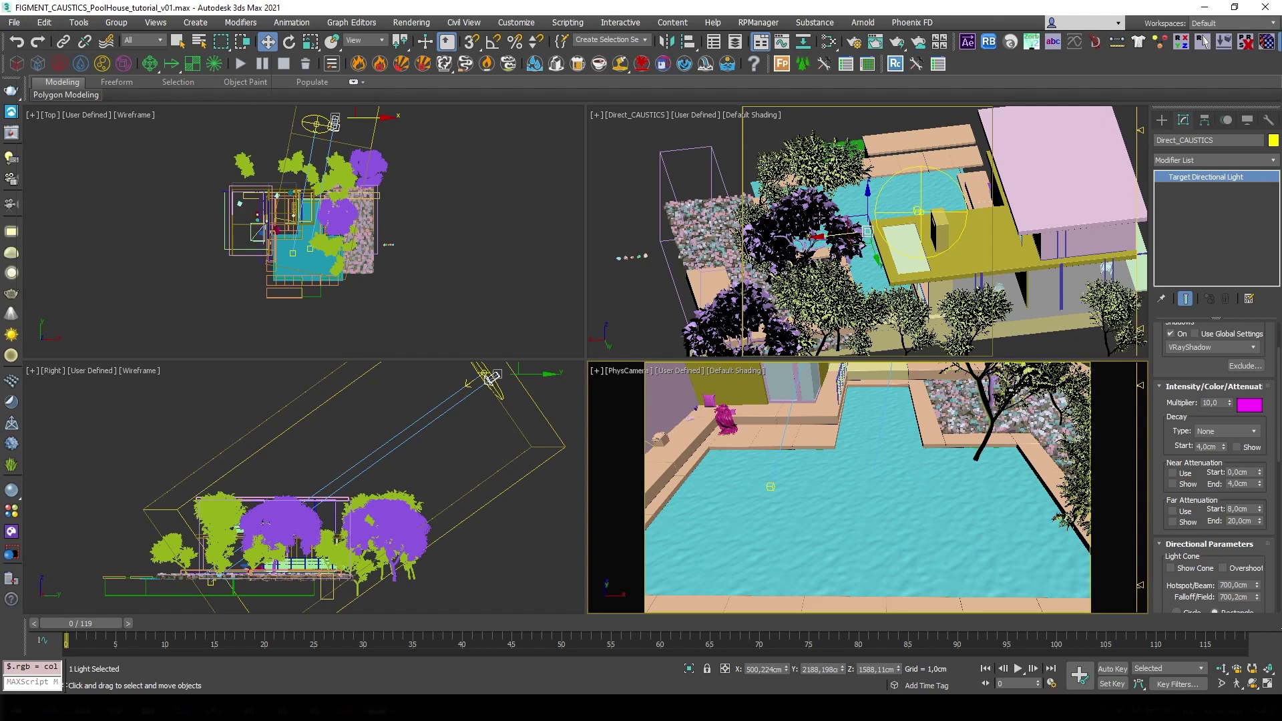
pyautogui.press('p')
pyautogui.press('z')
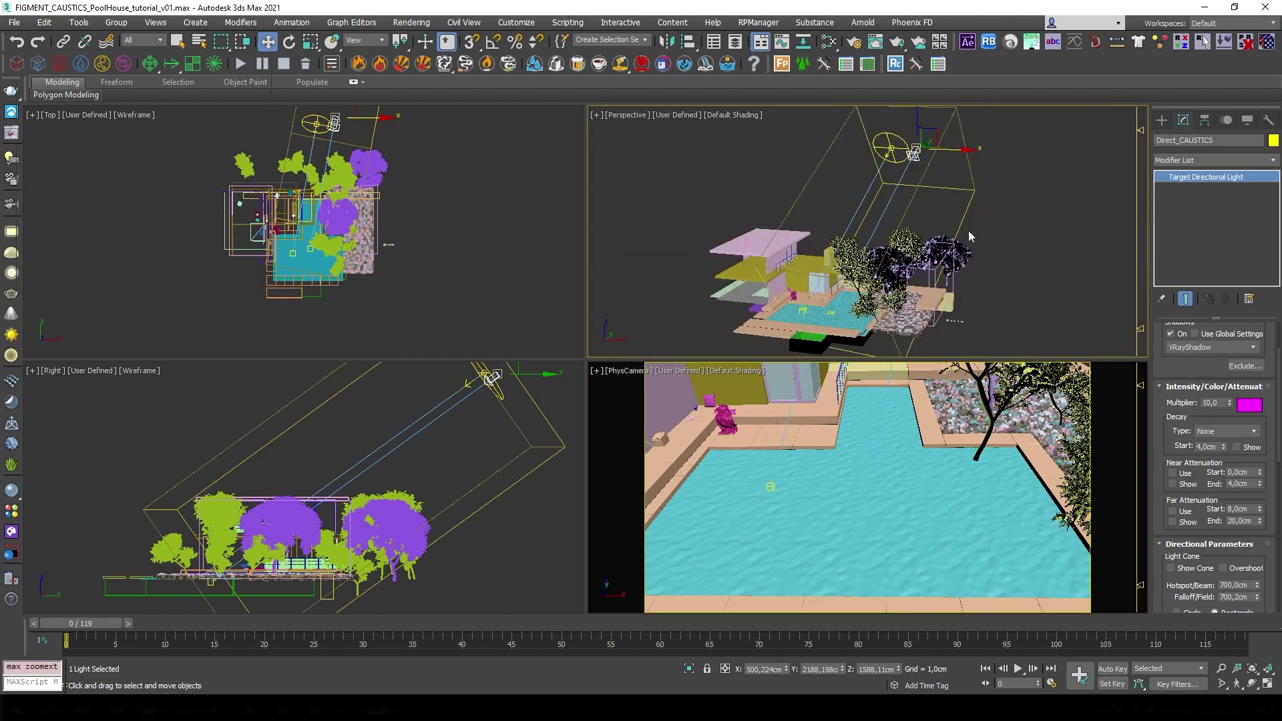
pyautogui.keyDown('alt'); pyautogui.moveTo(967, 270); pyautogui.dragTo(952, 275, button='middle'); pyautogui.keyUp('alt')
# - Create a VRayMtl named GREY beside WATER_DISP in the Slate editor
pyautogui.press('m')
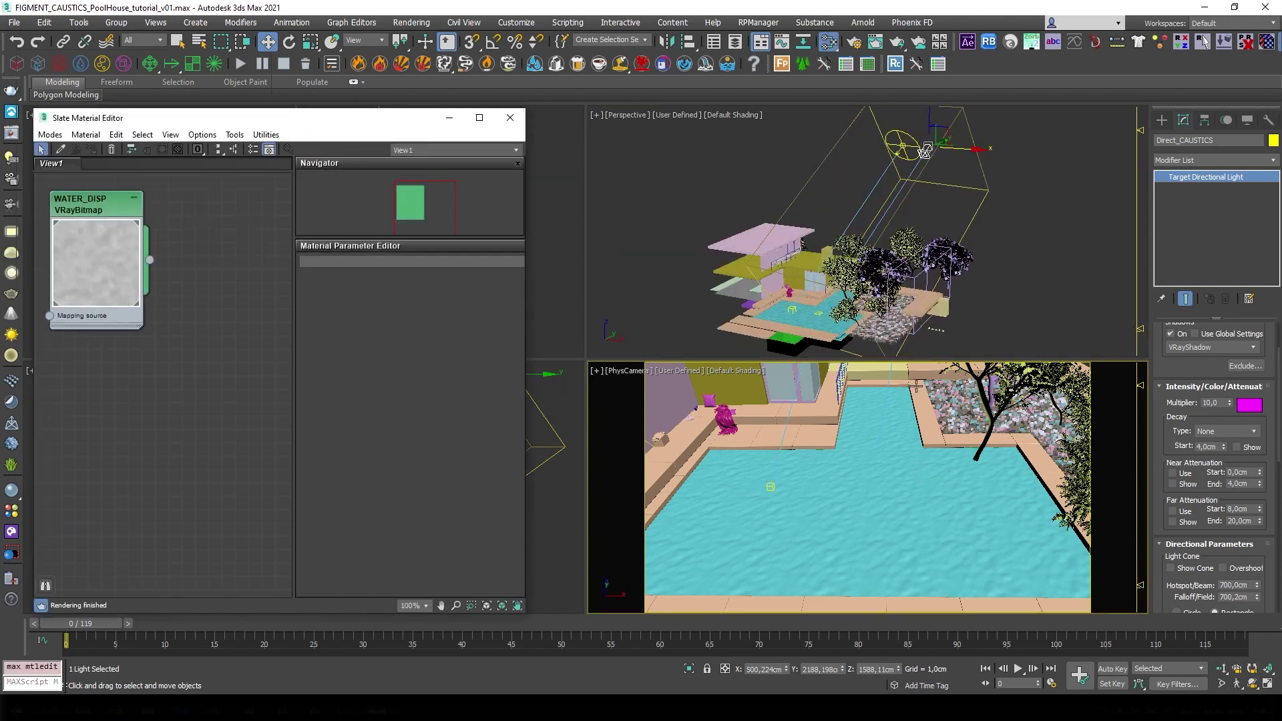
pyautogui.rightClick(158, 369)
pyautogui.moveTo(321, 406)
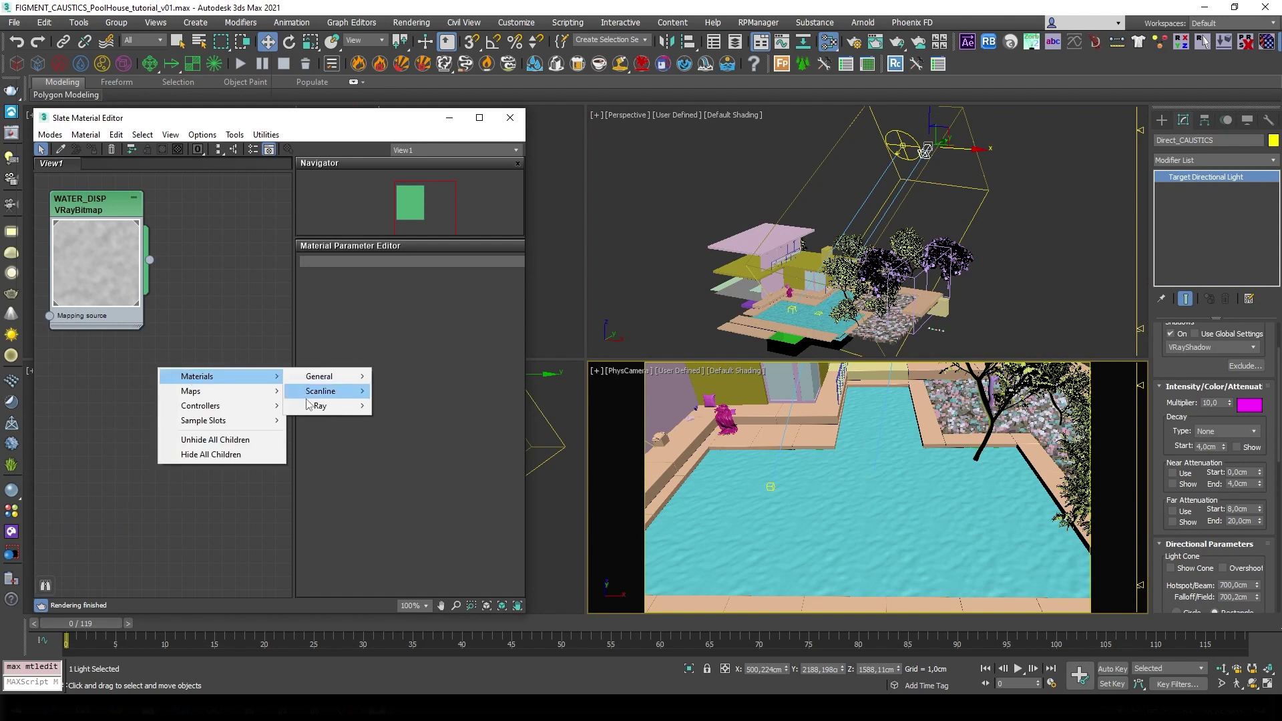
pyautogui.click(401, 246)
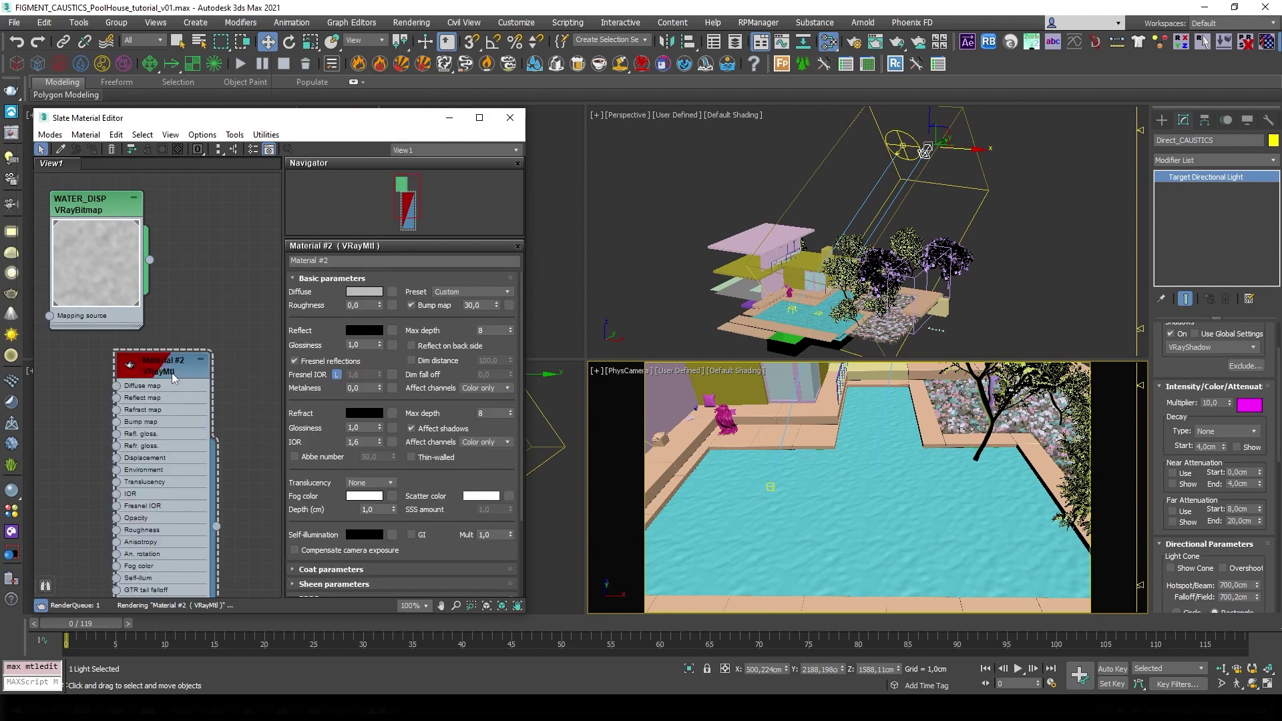
pyautogui.doubleClick(156, 368)
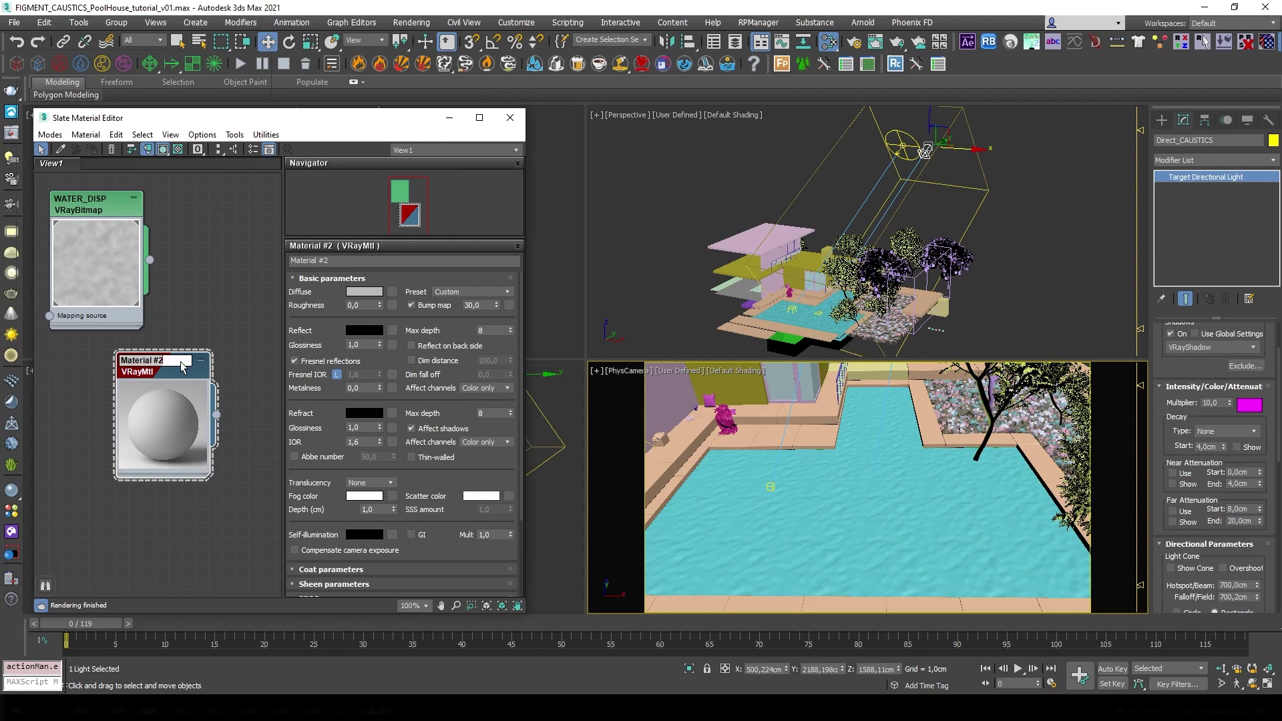
pyautogui.write('GREY')
pyautogui.press('Return')
pyautogui.moveTo(166, 366); pyautogui.dragTo(222, 212)
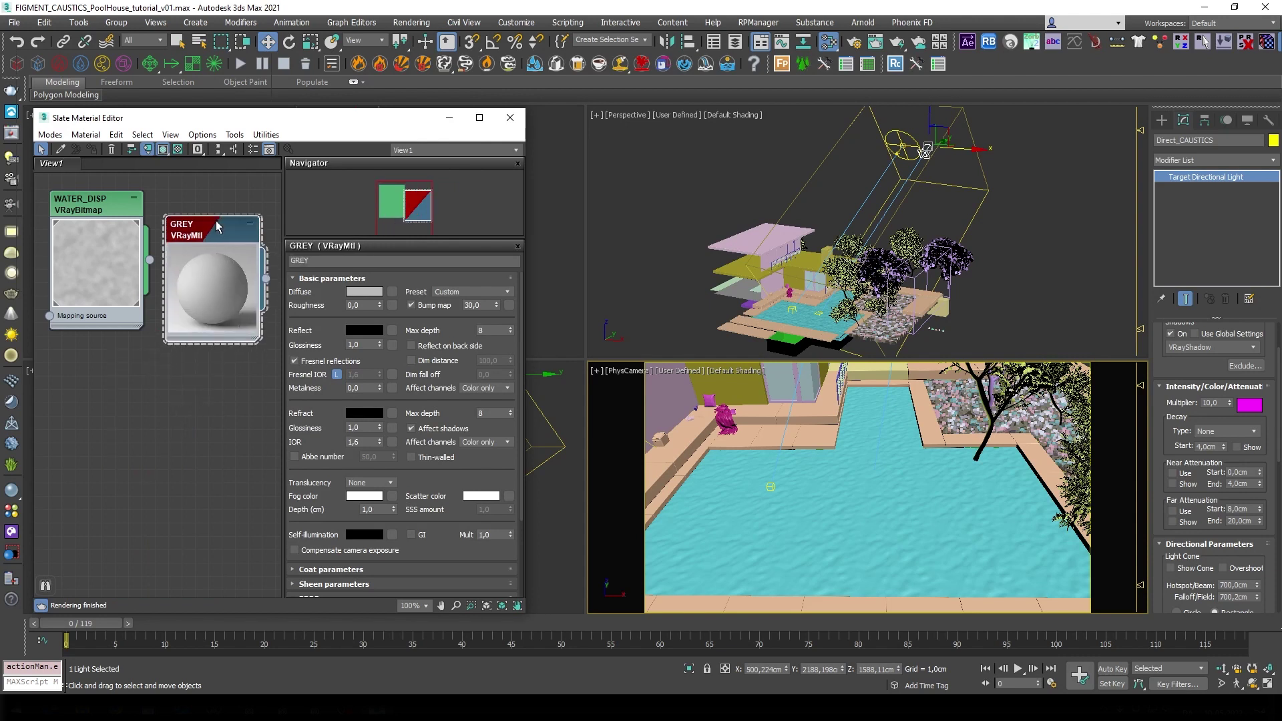
# - In Render Setup, override all materials with GREY and turn off global illumination
pyautogui.click(854, 43)
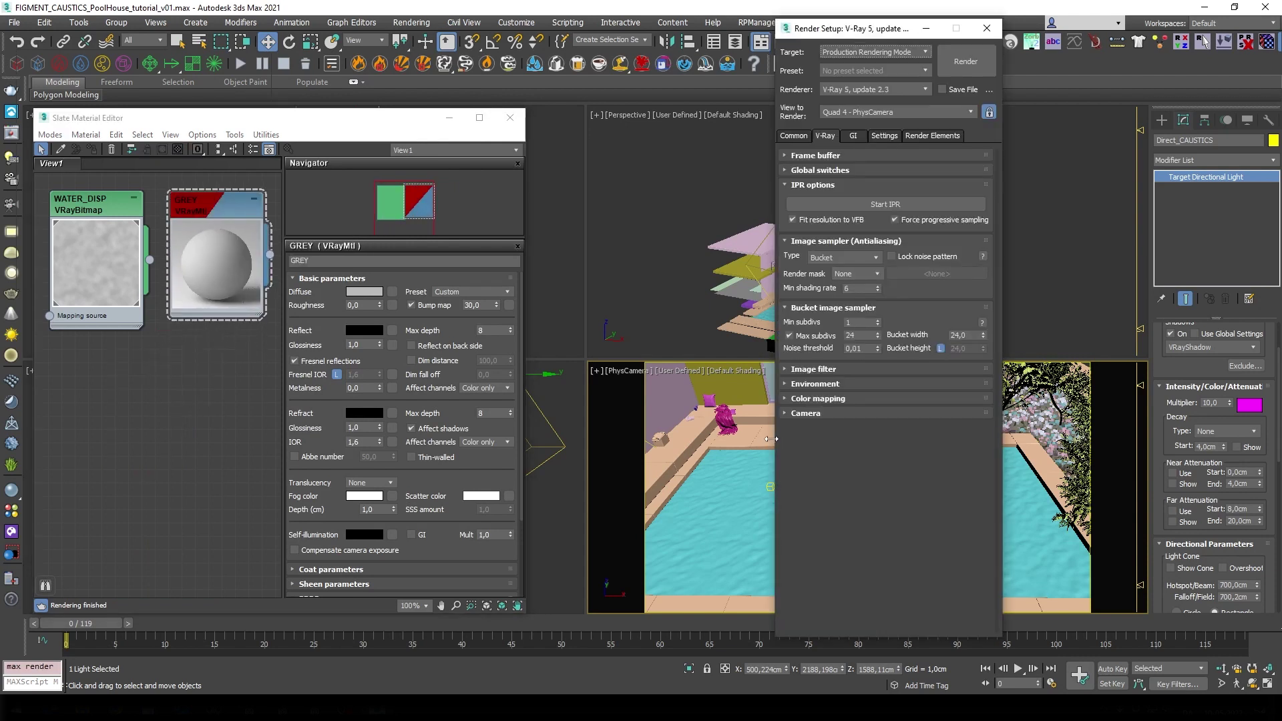
pyautogui.click(843, 171)
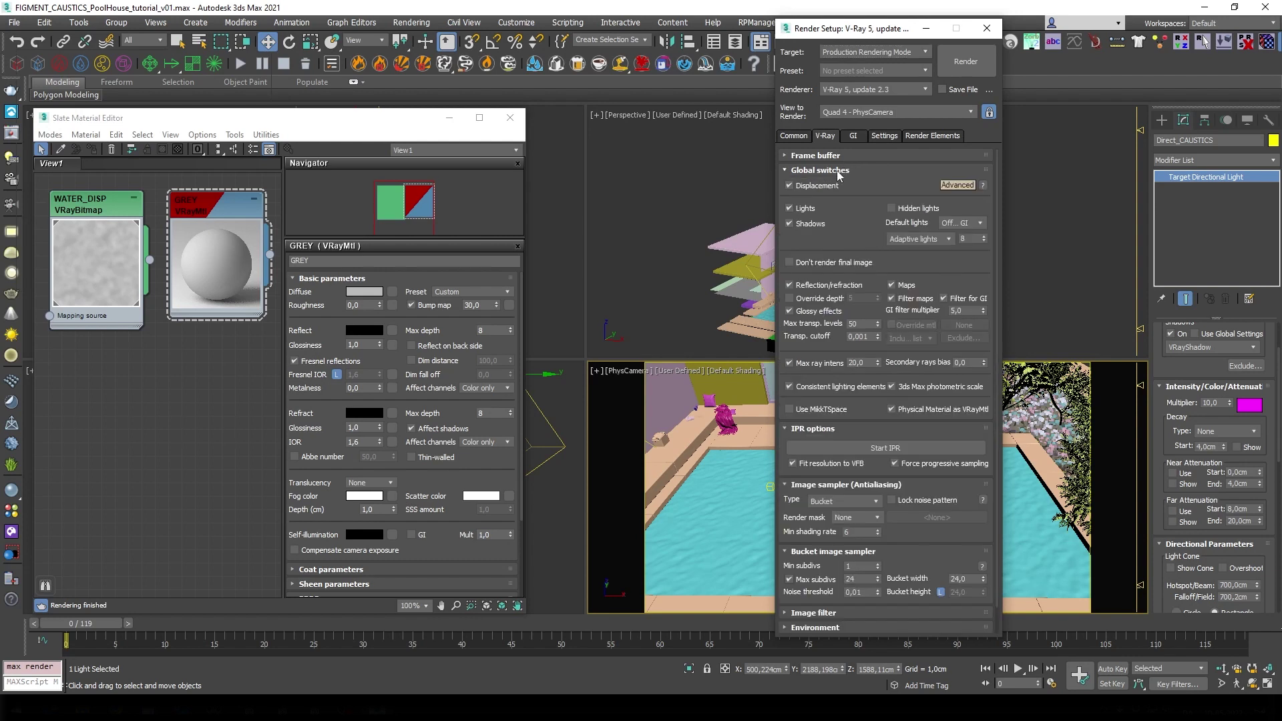
pyautogui.click(890, 324)
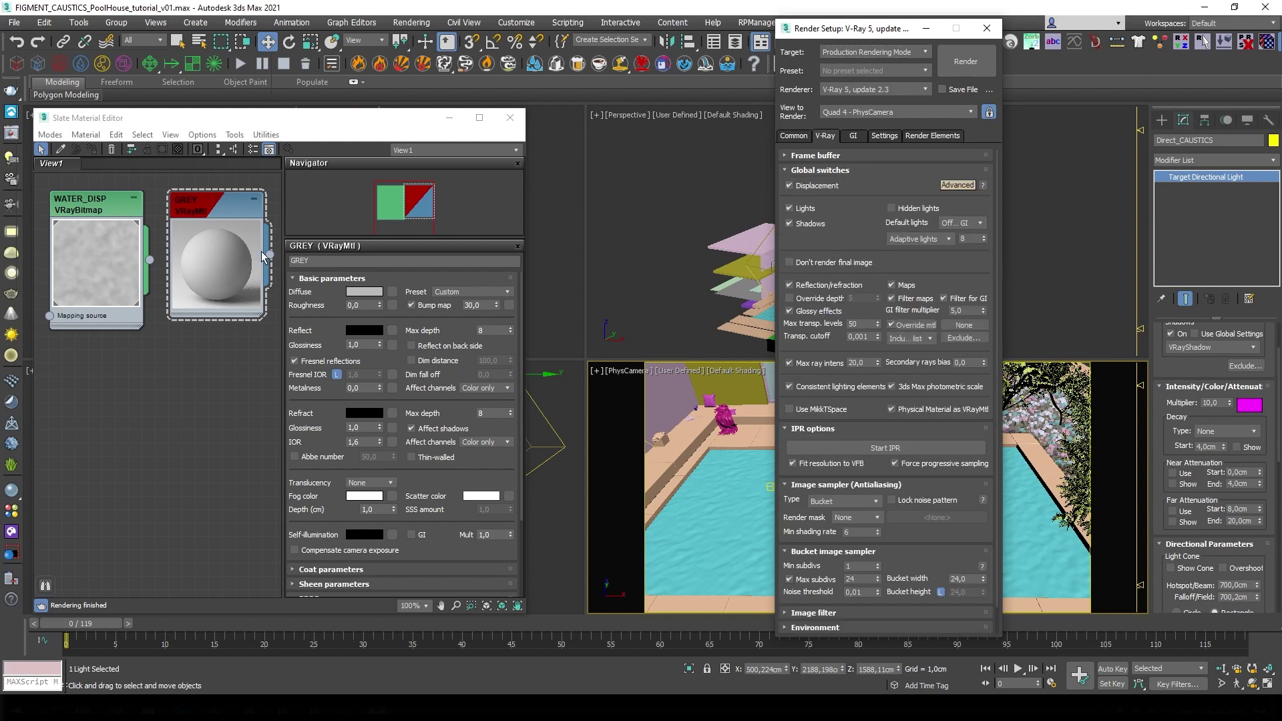
pyautogui.click(964, 325)
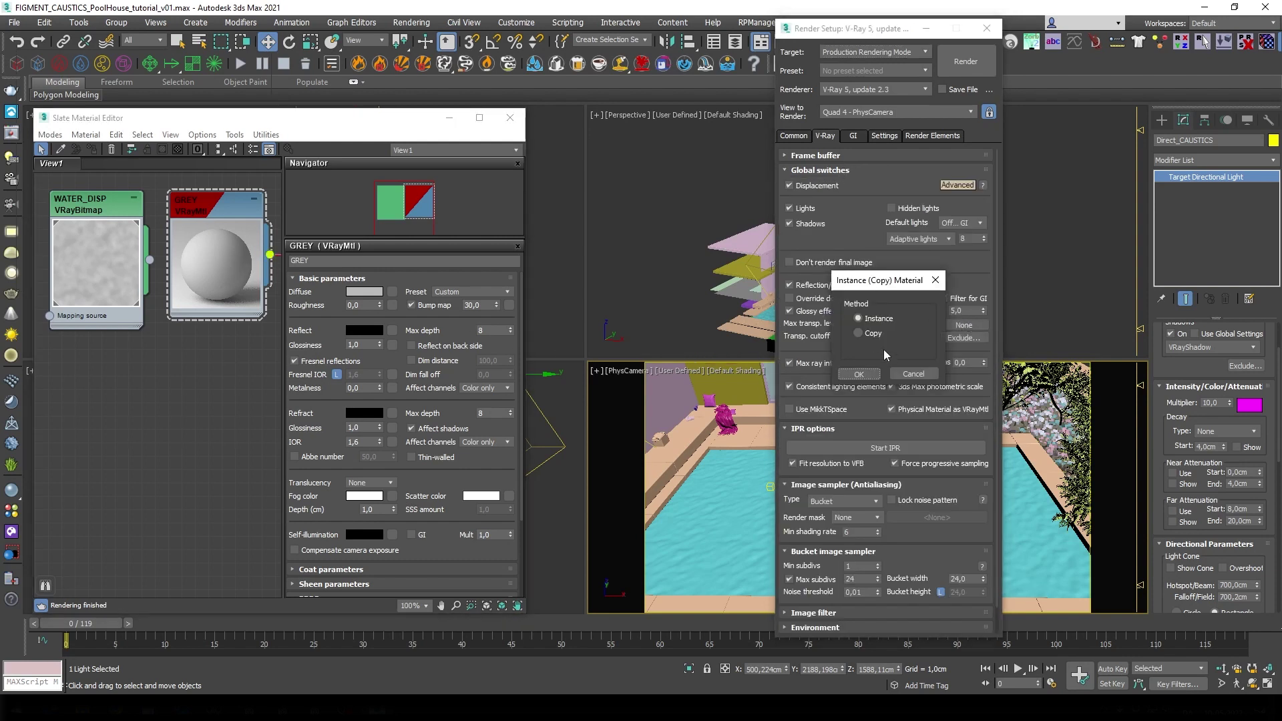
pyautogui.click(859, 372)
pyautogui.click(853, 136)
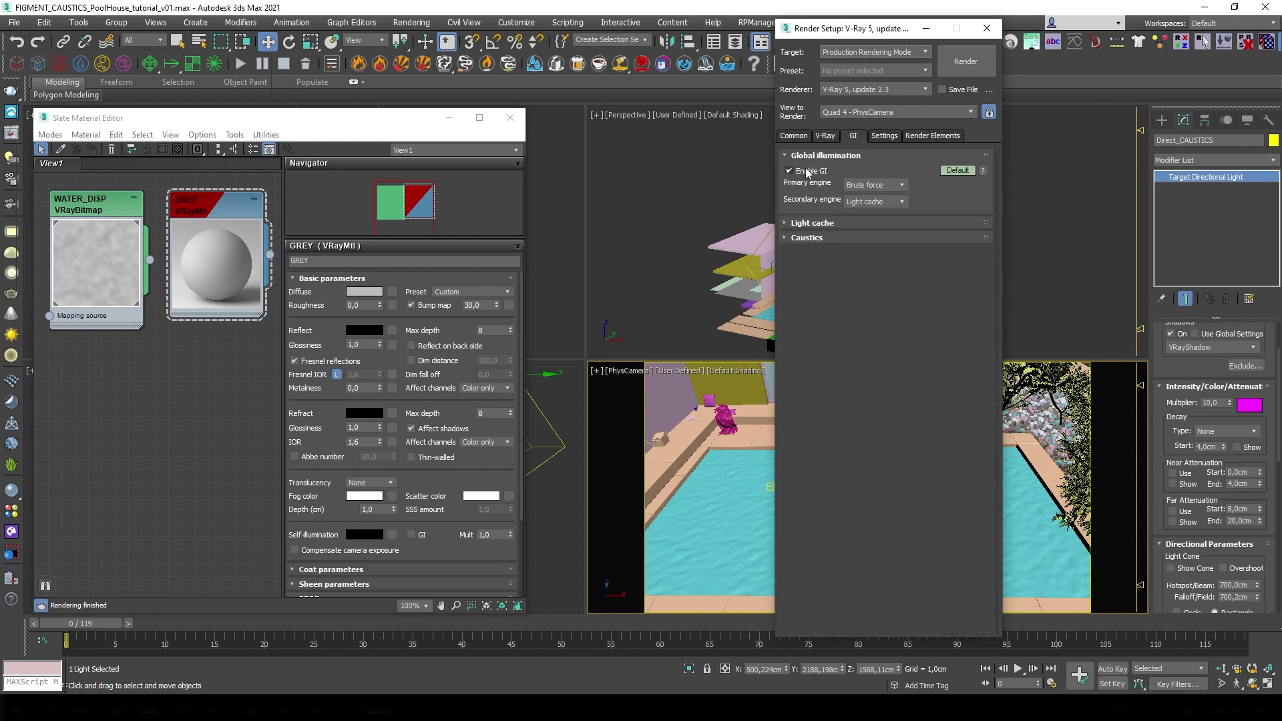
pyautogui.click(789, 171)
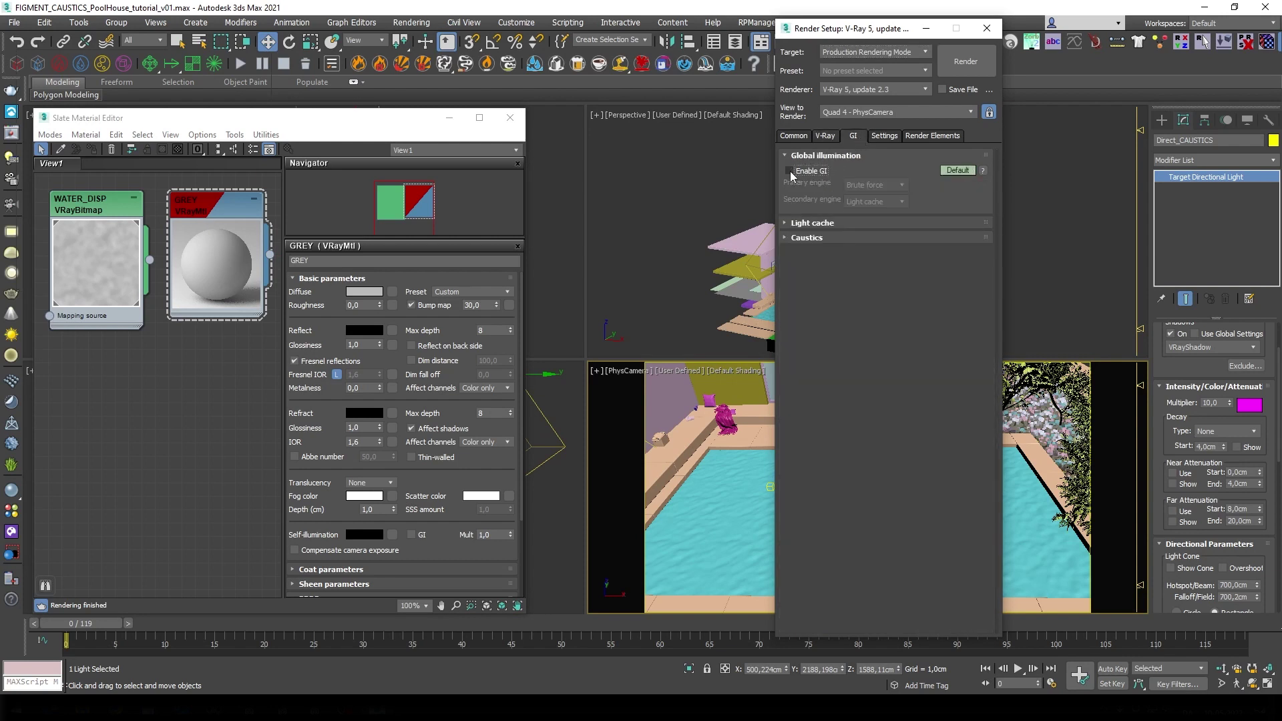
pyautogui.click(825, 135)
pyautogui.click(989, 27)
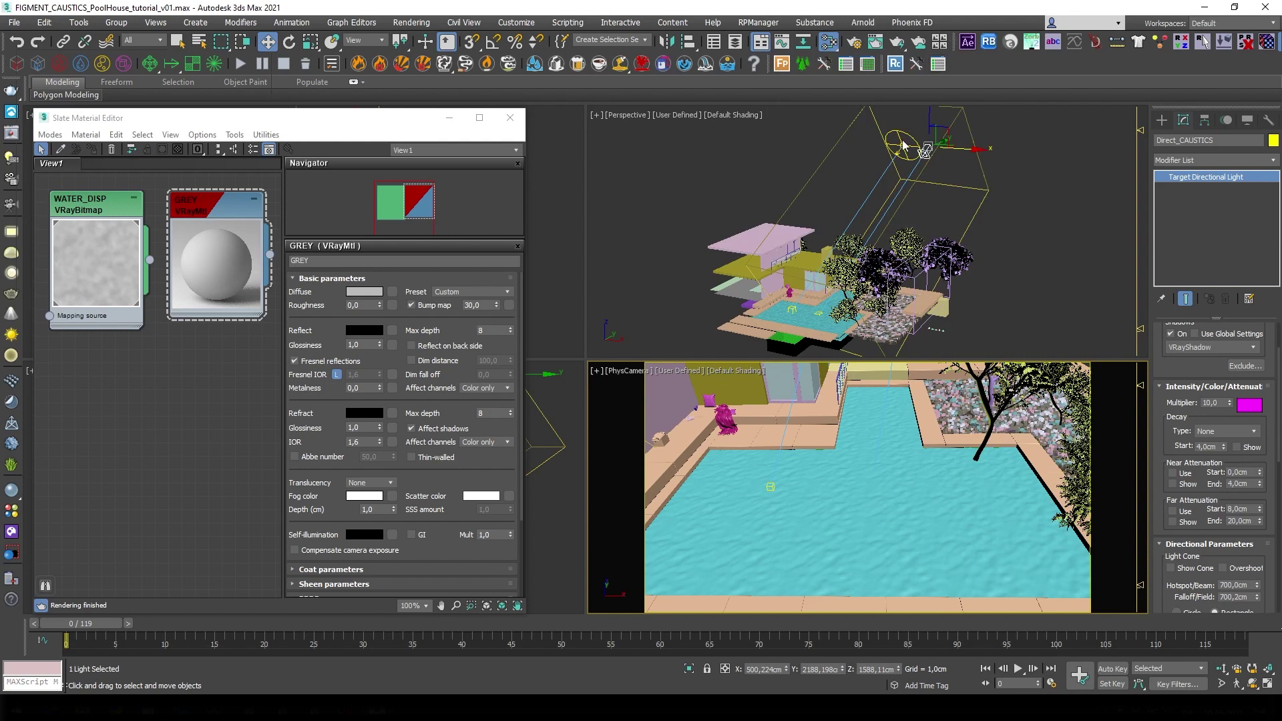
# - Disable the sky map as the environment background
pyautogui.press('8')
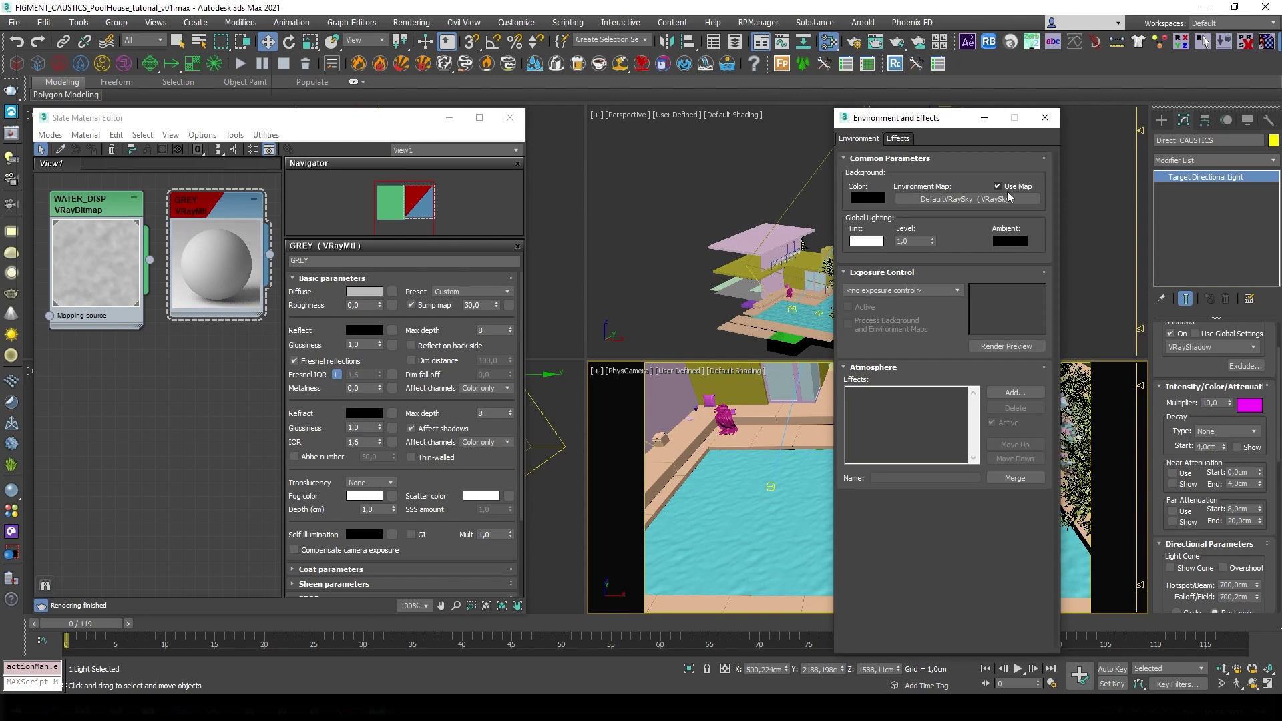
pyautogui.click(998, 186)
pyautogui.click(1045, 120)
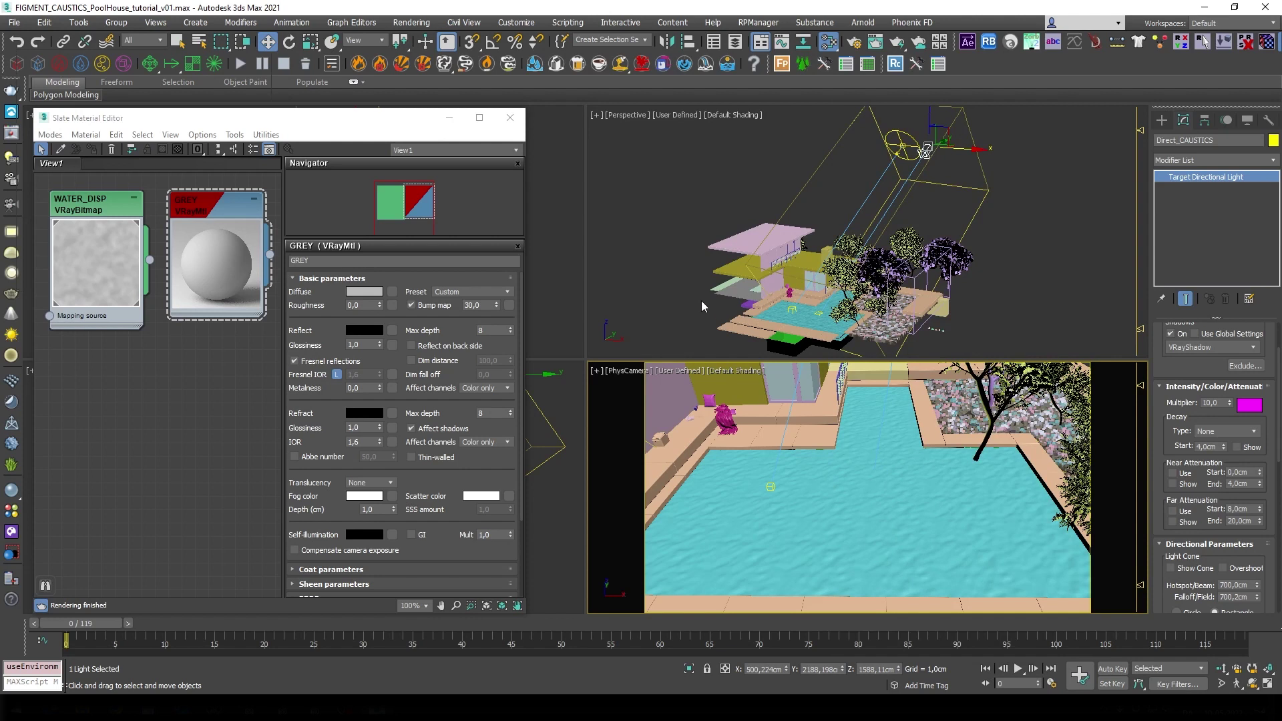
# - Hide the 08_Water_05_Pool layer in Scene Explorer
pyautogui.hotkey('alt', 'ctrl', 'o')
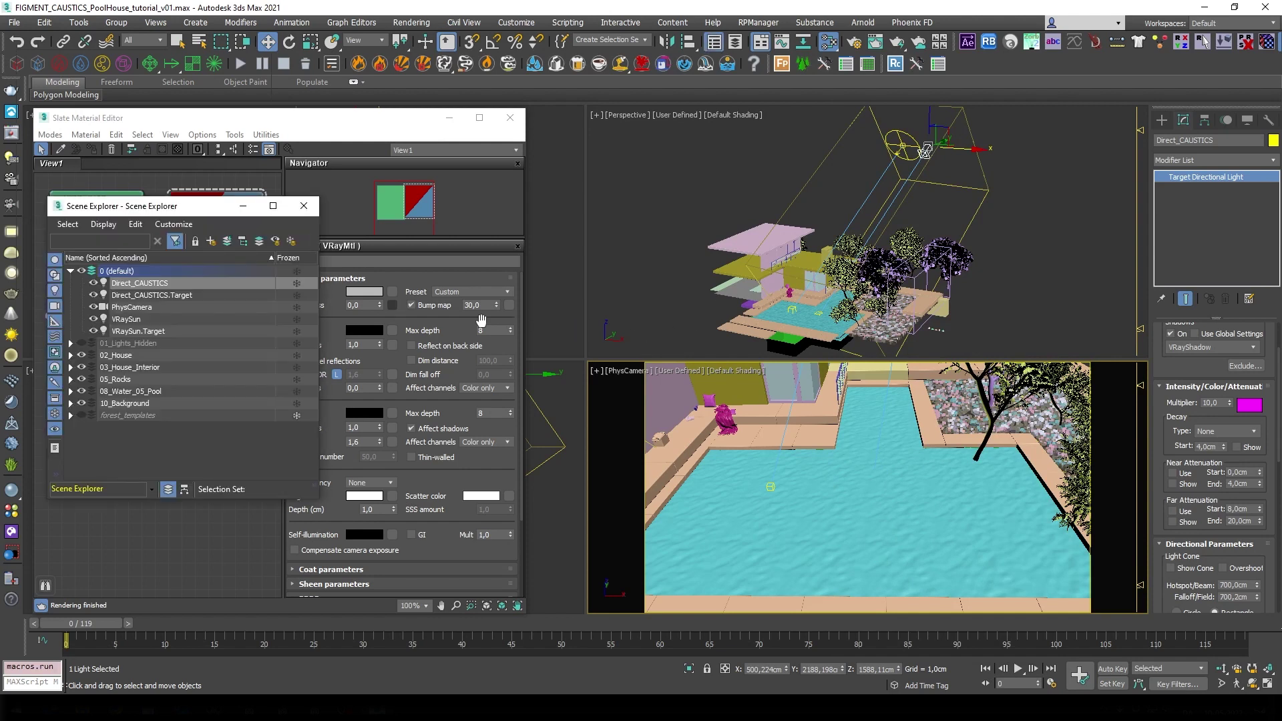
pyautogui.click(84, 391)
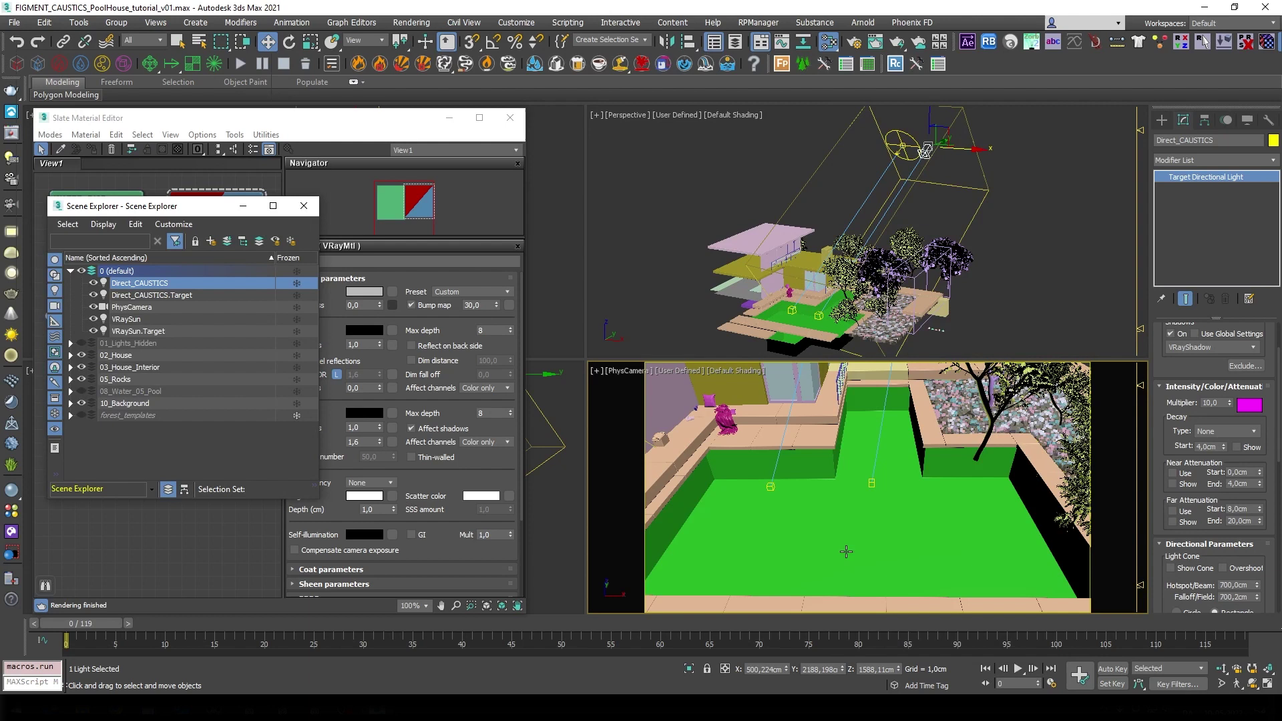
pyautogui.click(303, 207)
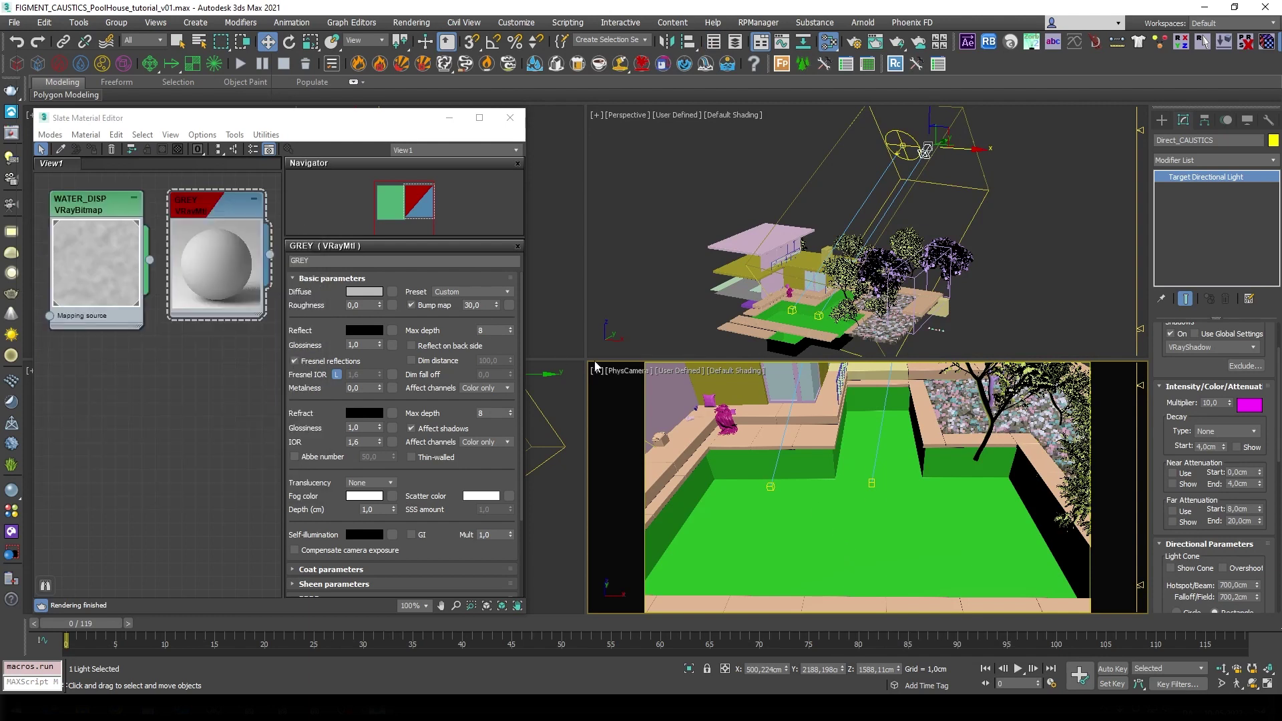
# - Close the material editor and start an interactive V-Ray render in the frame buffer
pyautogui.press('m')
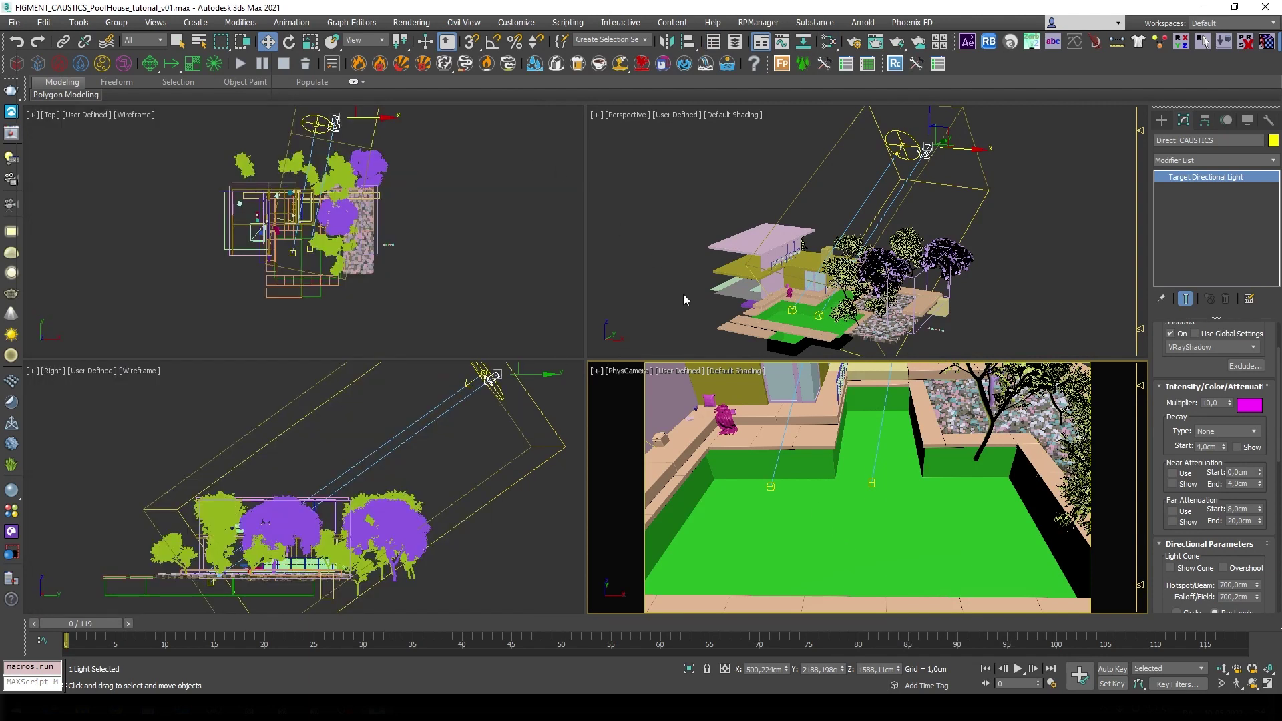
pyautogui.click(12, 141)
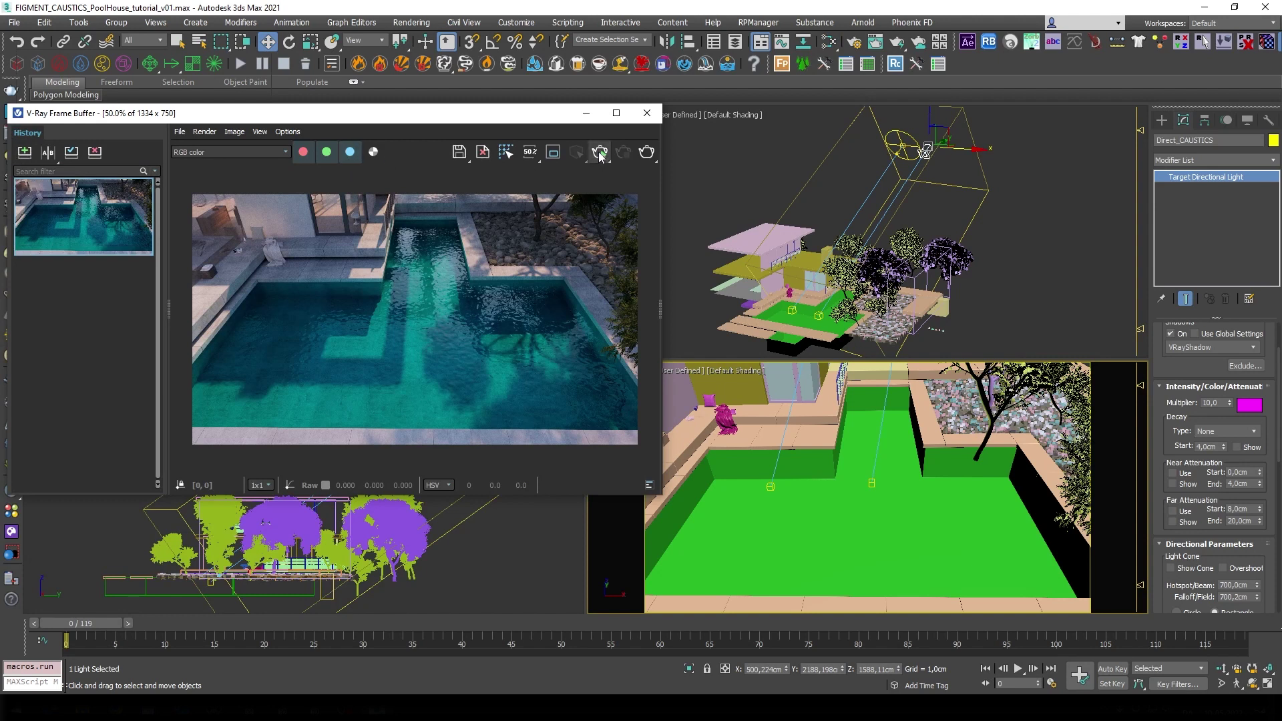
pyautogui.click(600, 154)
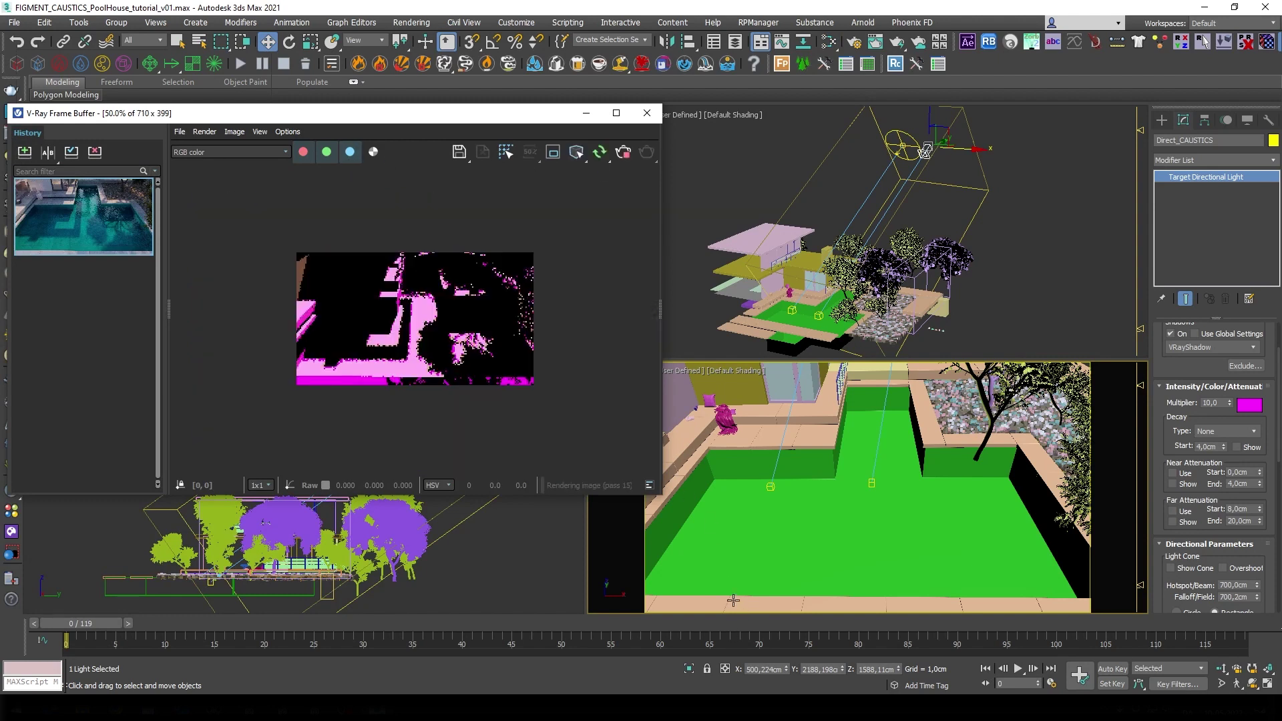
pyautogui.scroll(1, 583, 417)
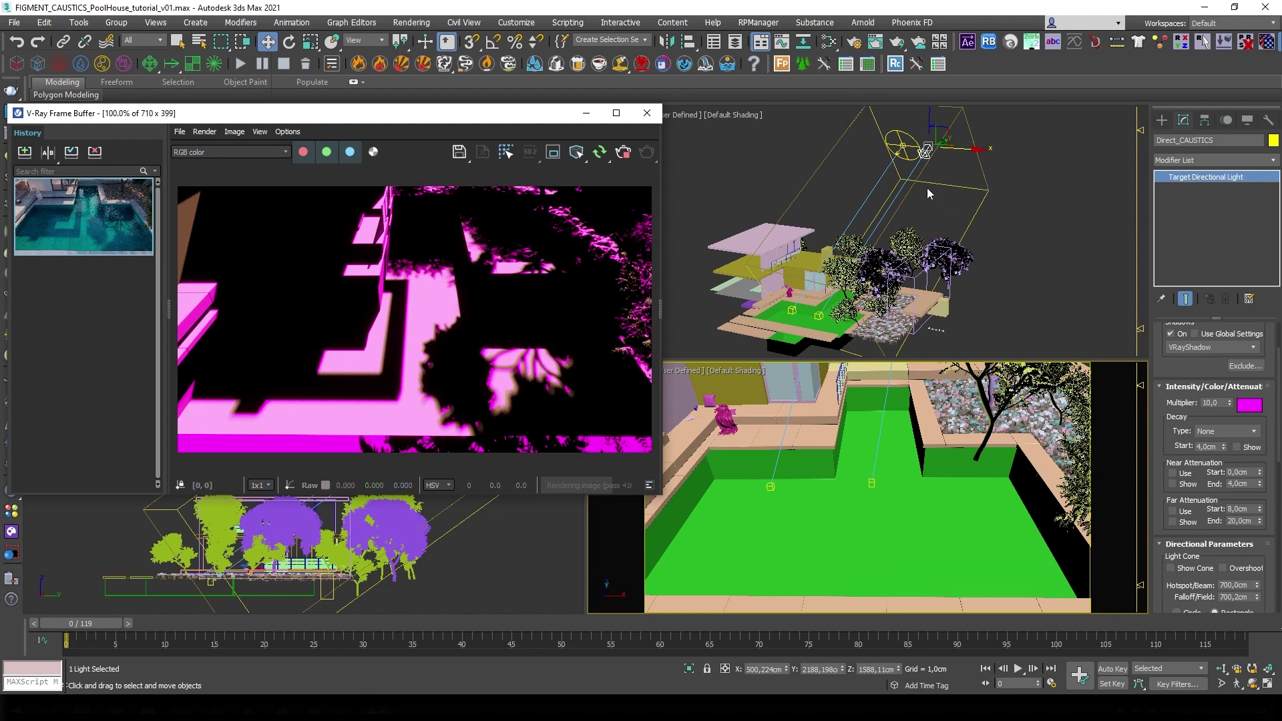
# - Move Direct_CAUSTICS higher and further left while watching the live render
pyautogui.moveTo(929, 193)
pyautogui.keyDown('alt'); pyautogui.mouseDown(button='middle')
pyautogui.moveTo(888, 178)
pyautogui.moveTo(907, 200)
pyautogui.moveTo(945, 198)
pyautogui.mouseUp(button='middle'); pyautogui.keyUp('alt')
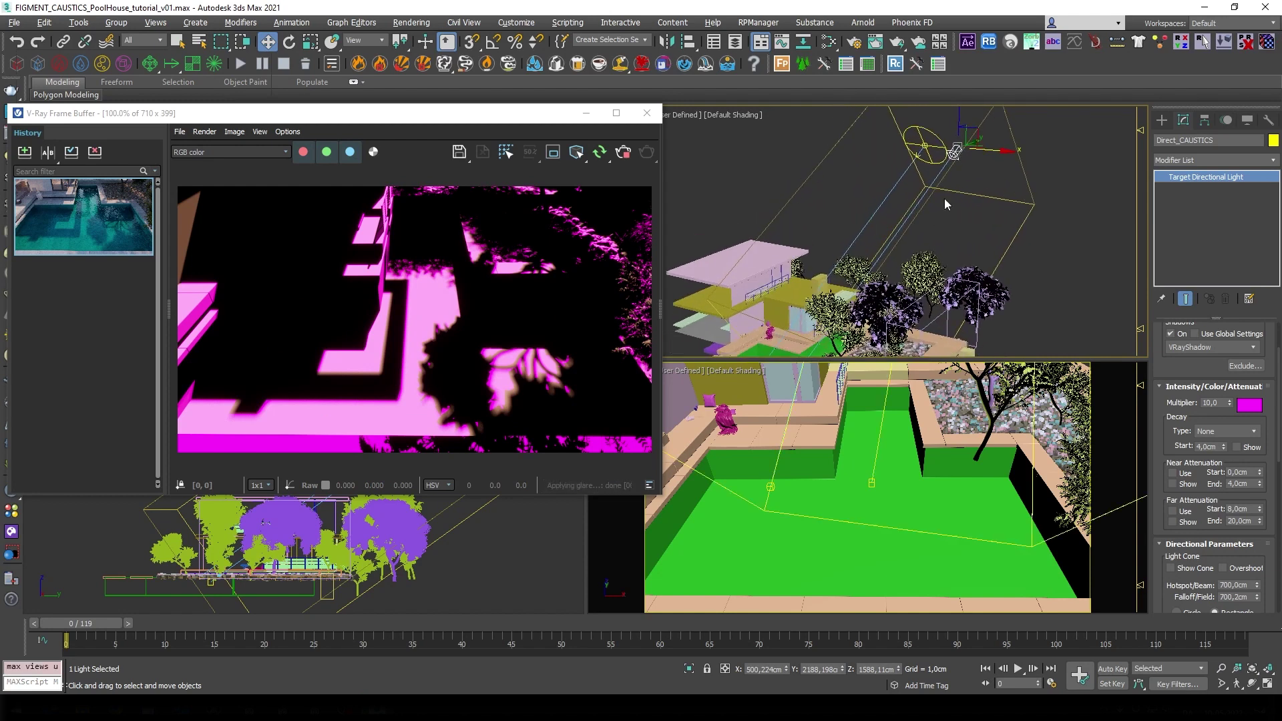
pyautogui.moveTo(989, 150); pyautogui.dragTo(1000, 151)
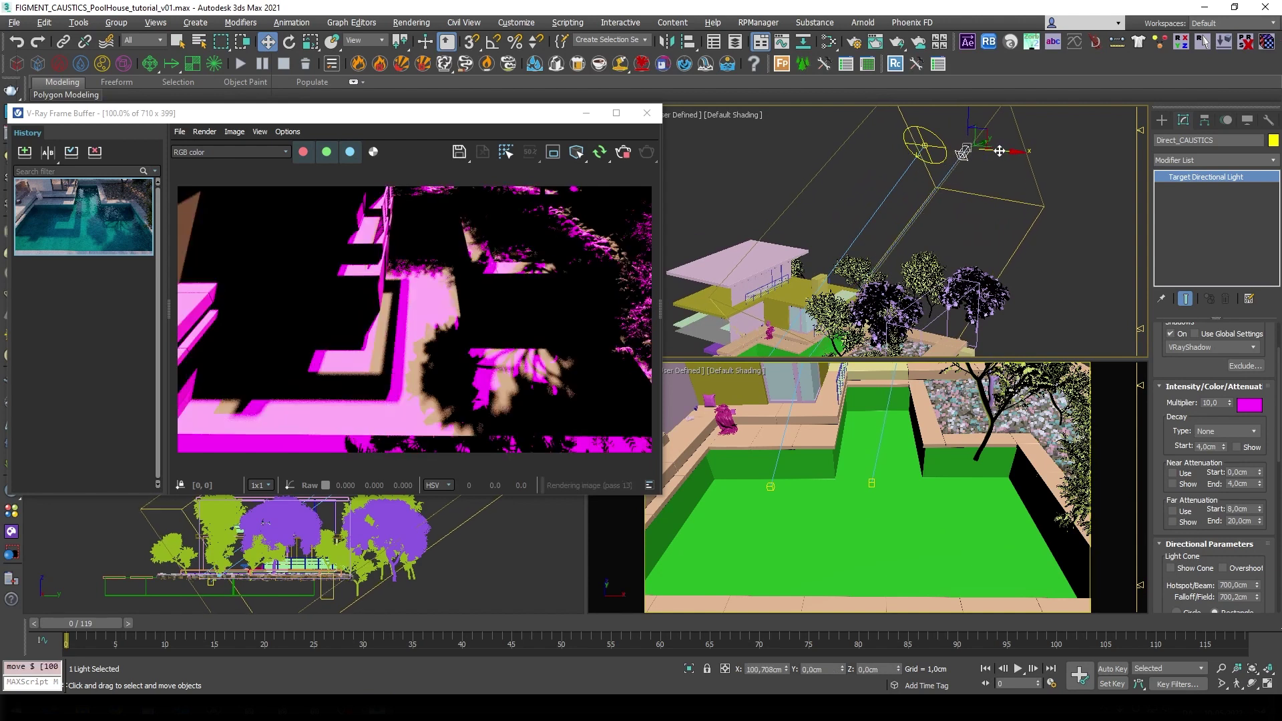
pyautogui.scroll(-2, 999, 151)
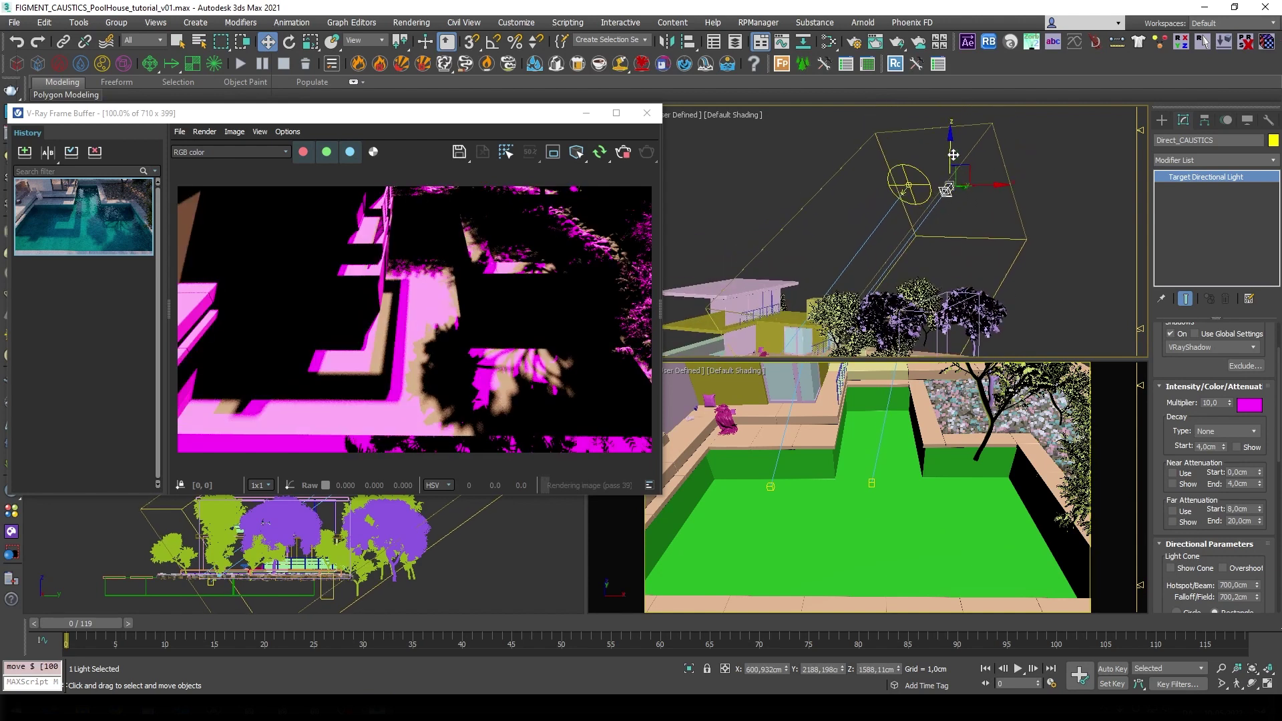
pyautogui.moveTo(951, 165); pyautogui.dragTo(951, 141)
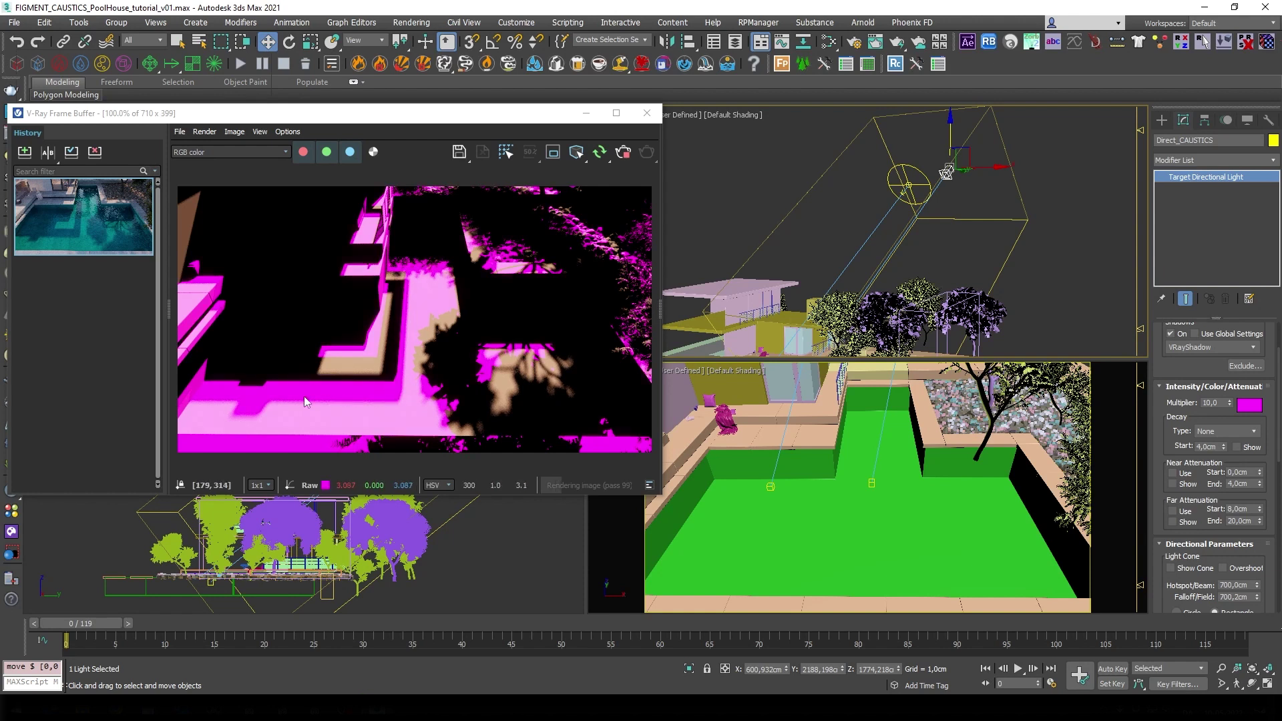
pyautogui.scroll(3, 936, 211)
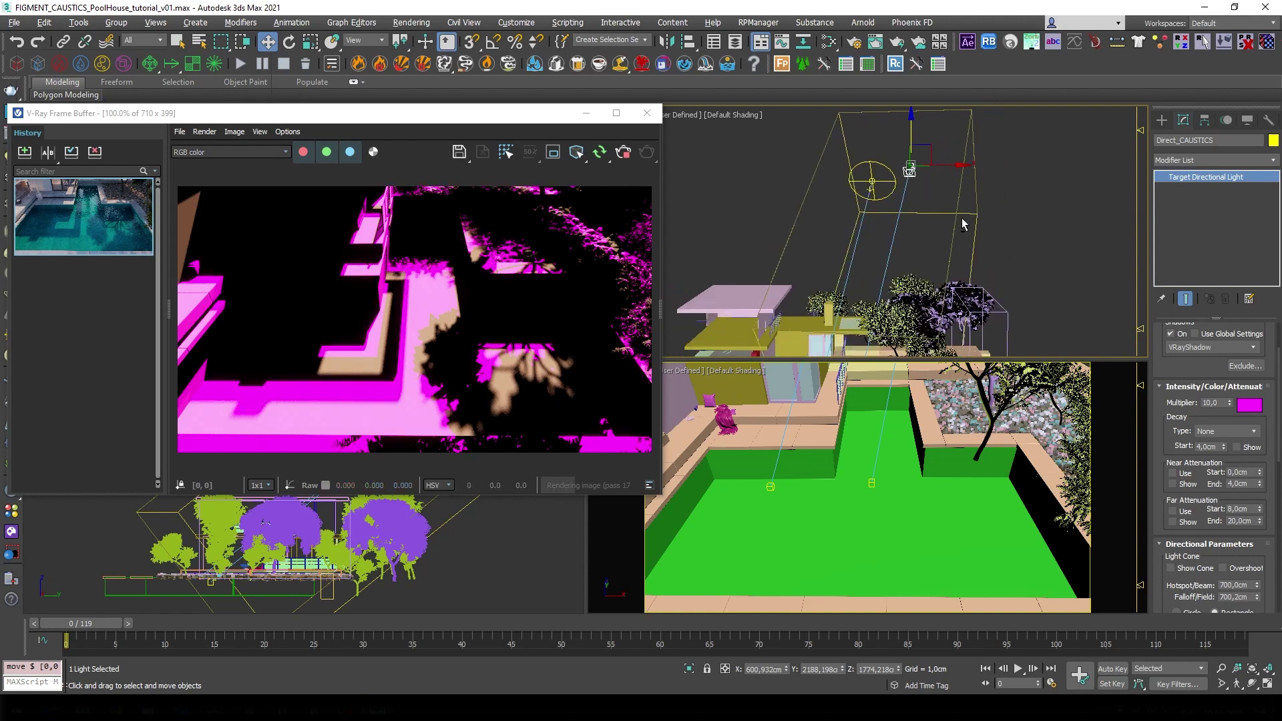
pyautogui.scroll(1, 932, 212)
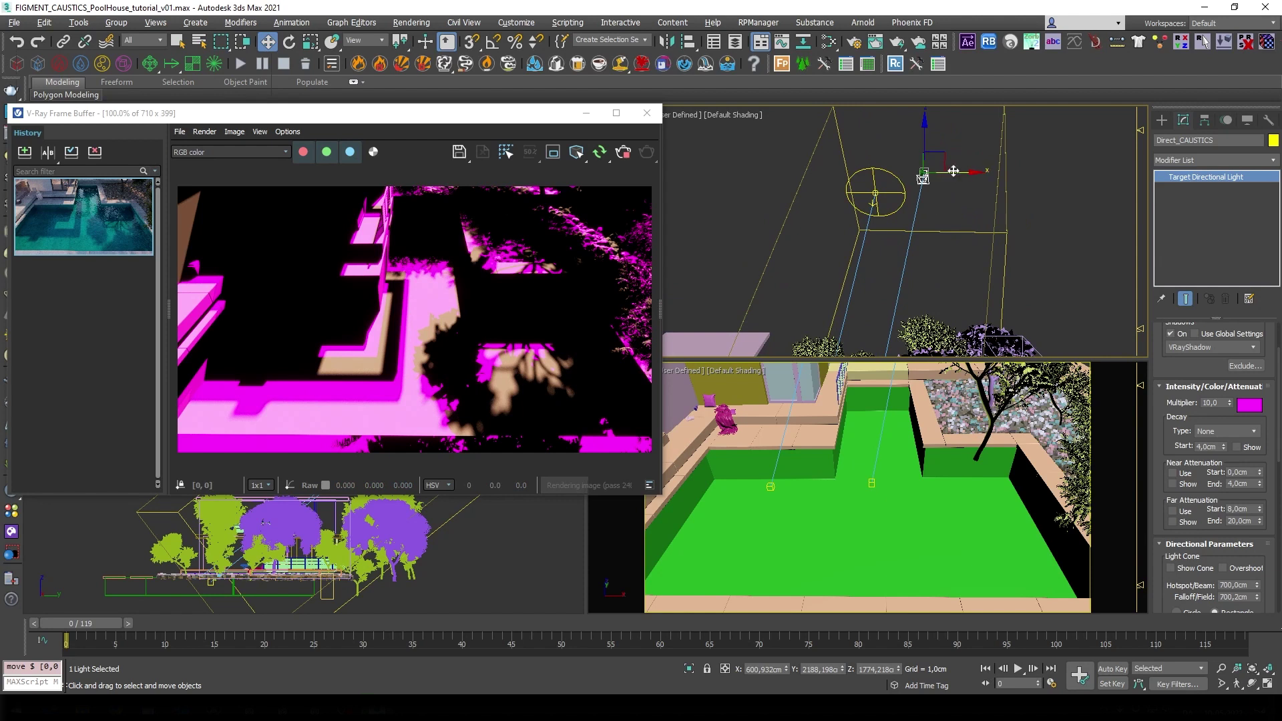
pyautogui.moveTo(960, 175); pyautogui.dragTo(949, 175)
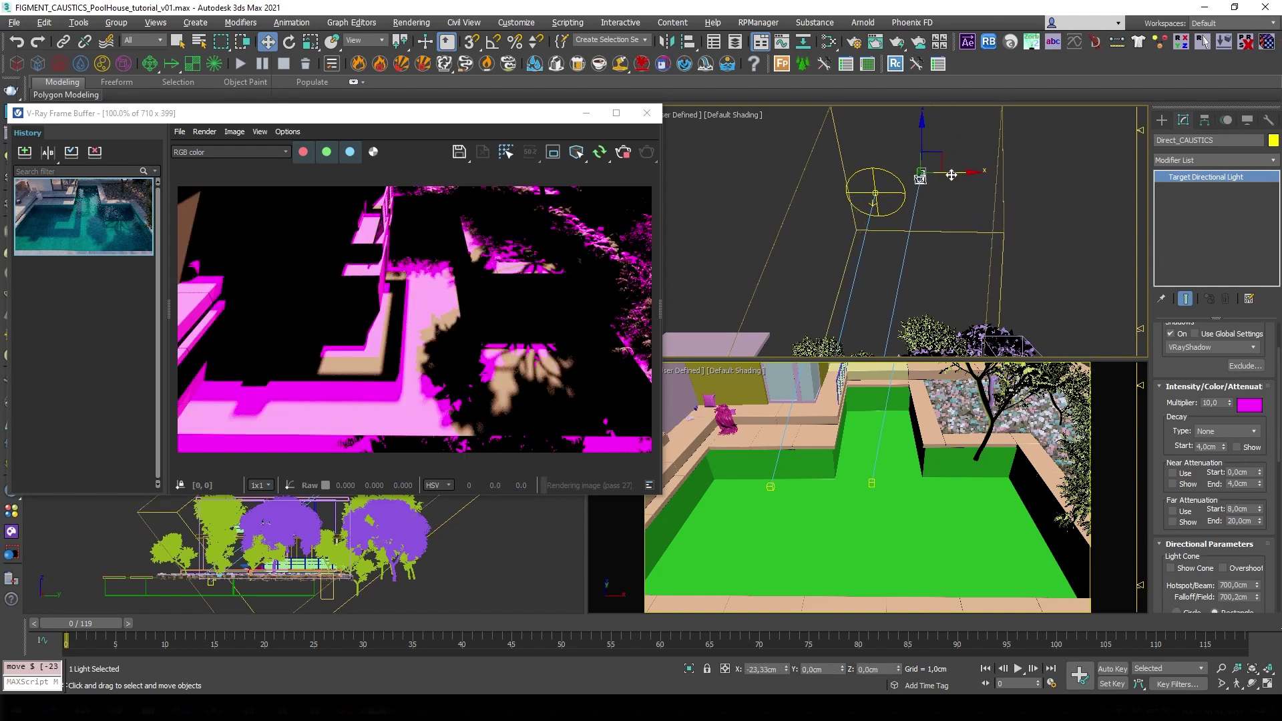
pyautogui.moveTo(950, 175)
pyautogui.keyDown('alt'); pyautogui.mouseDown(button='middle')
pyautogui.moveTo(1029, 154)
pyautogui.moveTo(1015, 205)
pyautogui.moveTo(958, 201)
pyautogui.mouseUp(button='middle'); pyautogui.keyUp('alt')
pyautogui.moveTo(957, 201); pyautogui.dragTo(949, 202)
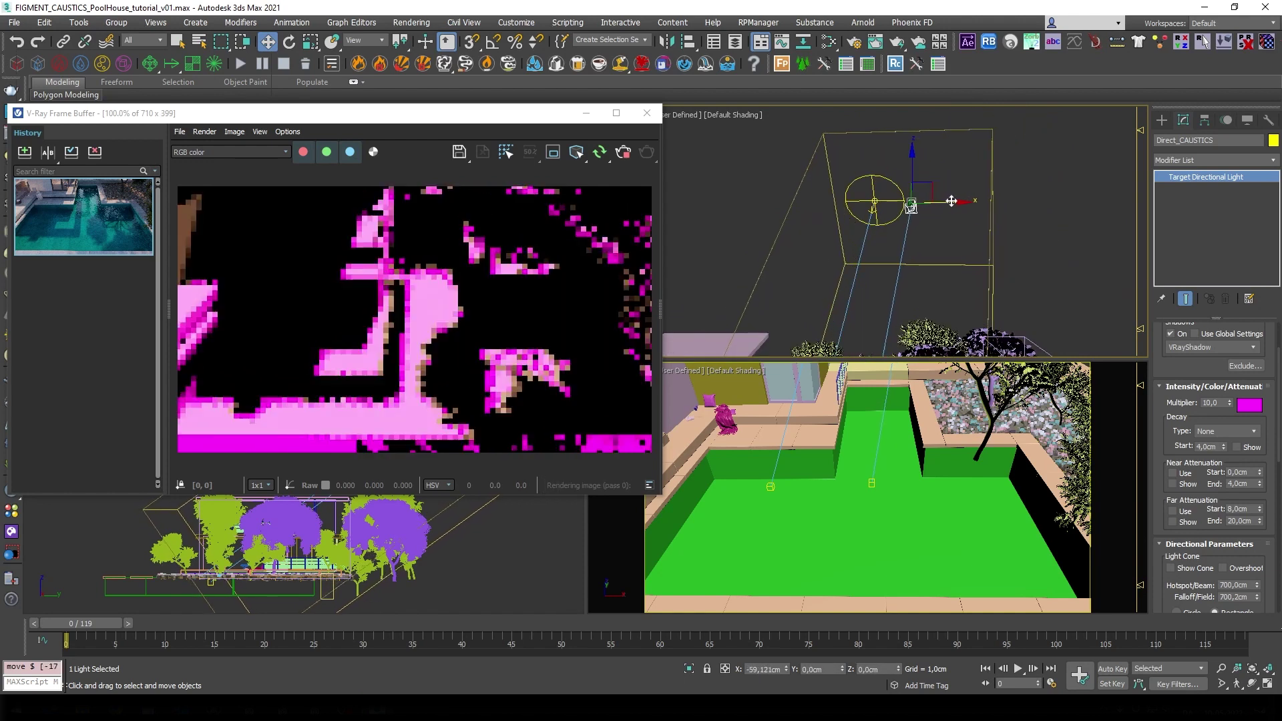
pyautogui.keyDown('alt'); pyautogui.moveTo(949, 202); pyautogui.dragTo(1009, 162, button='middle'); pyautogui.keyUp('alt')
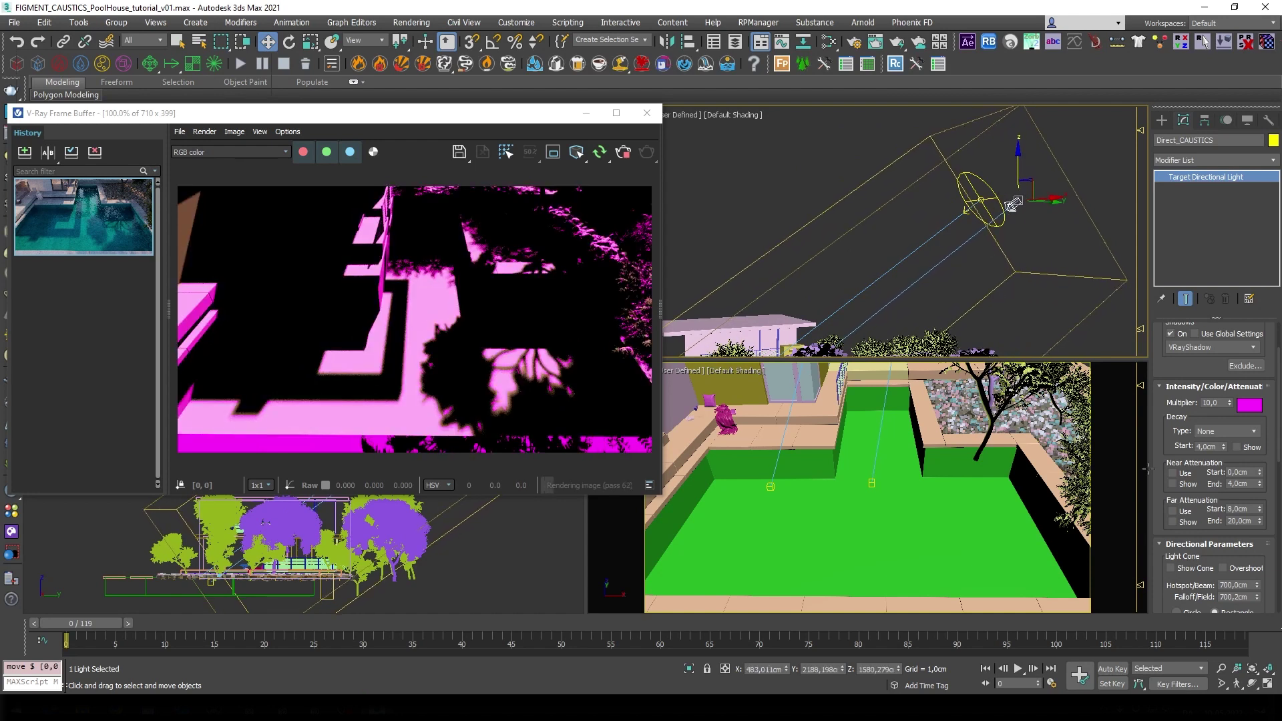
pyautogui.moveTo(1171, 471); pyautogui.dragTo(1171, 233)
pyautogui.scroll(-1, 1171, 232)
pyautogui.scroll(-1, 1170, 232)
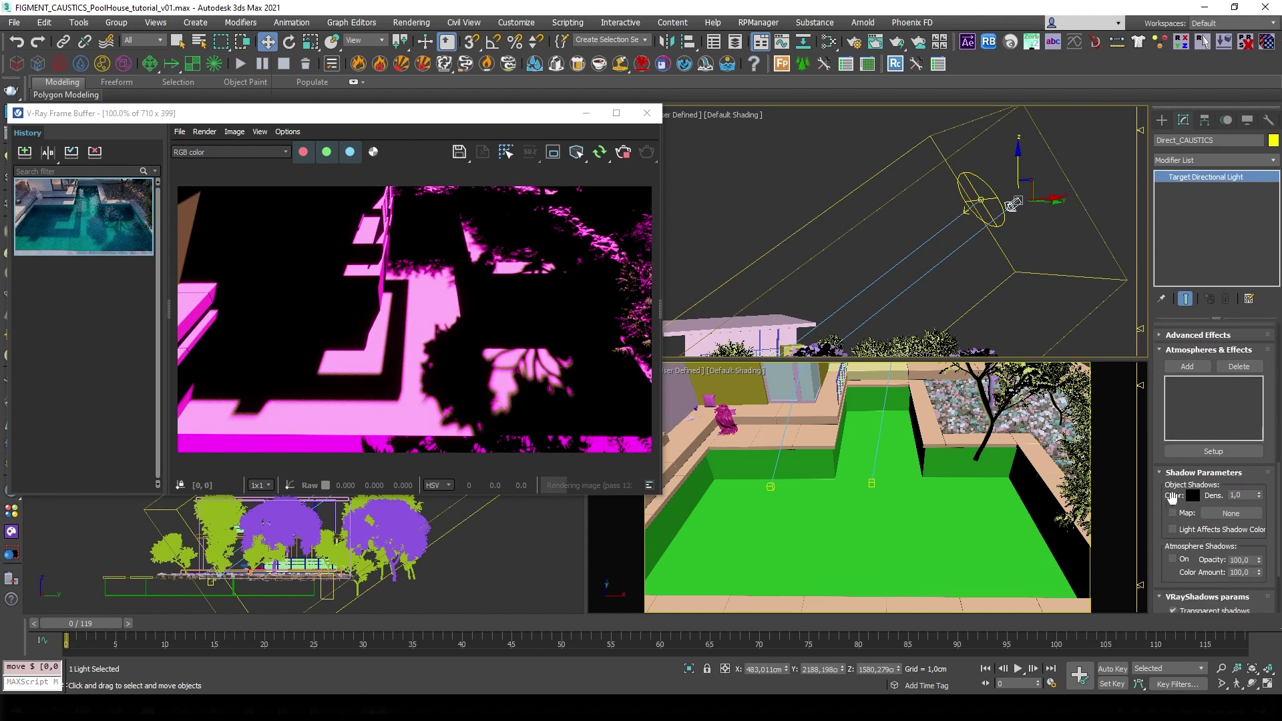
pyautogui.scroll(-2, 1168, 300)
# - Set the area shadow's U, V and W sizes to 30 cm
pyautogui.doubleClick(1222, 578)
pyautogui.write('20')
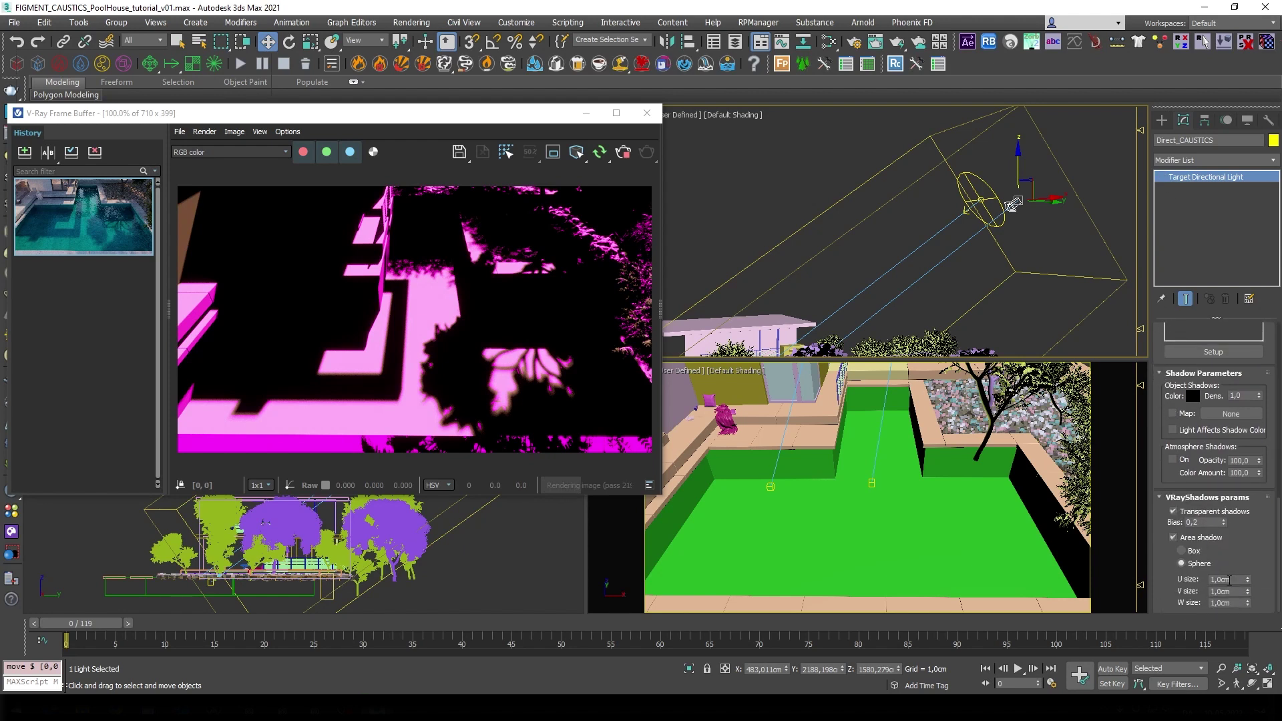
pyautogui.press('Tab')
pyautogui.write('20')
pyautogui.press('Tab')
pyautogui.write('20')
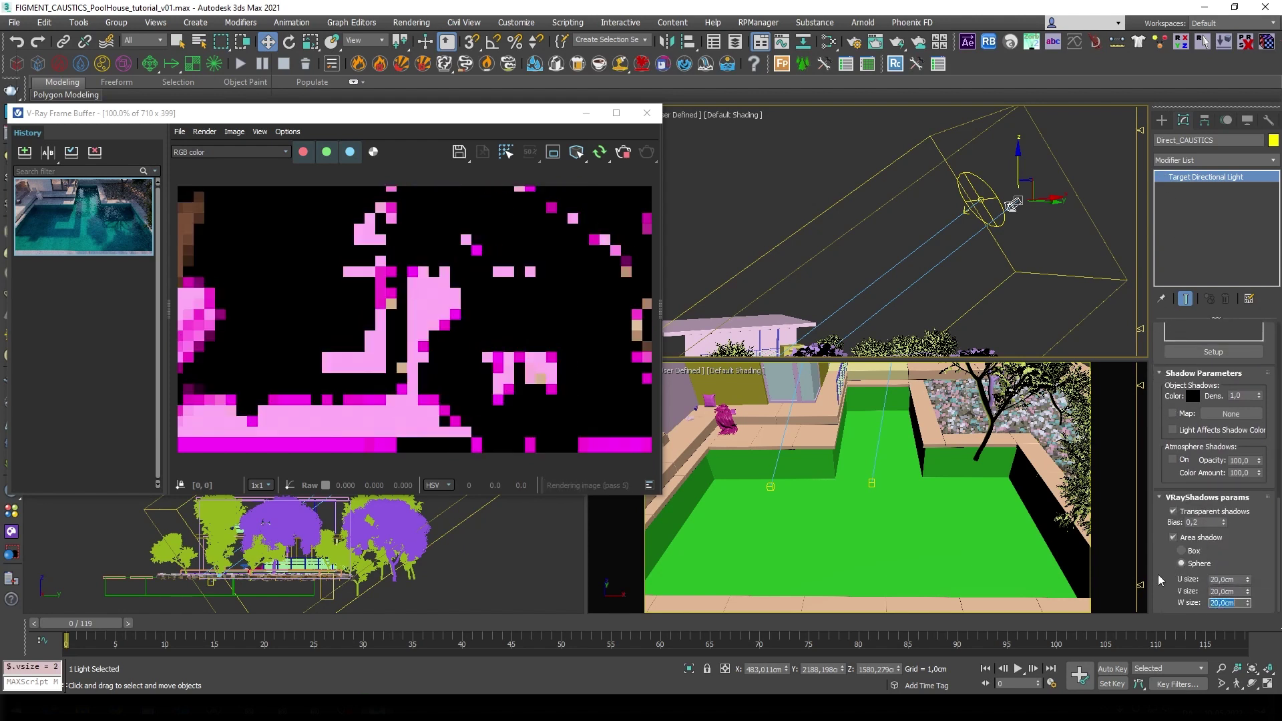
pyautogui.press('Tab')
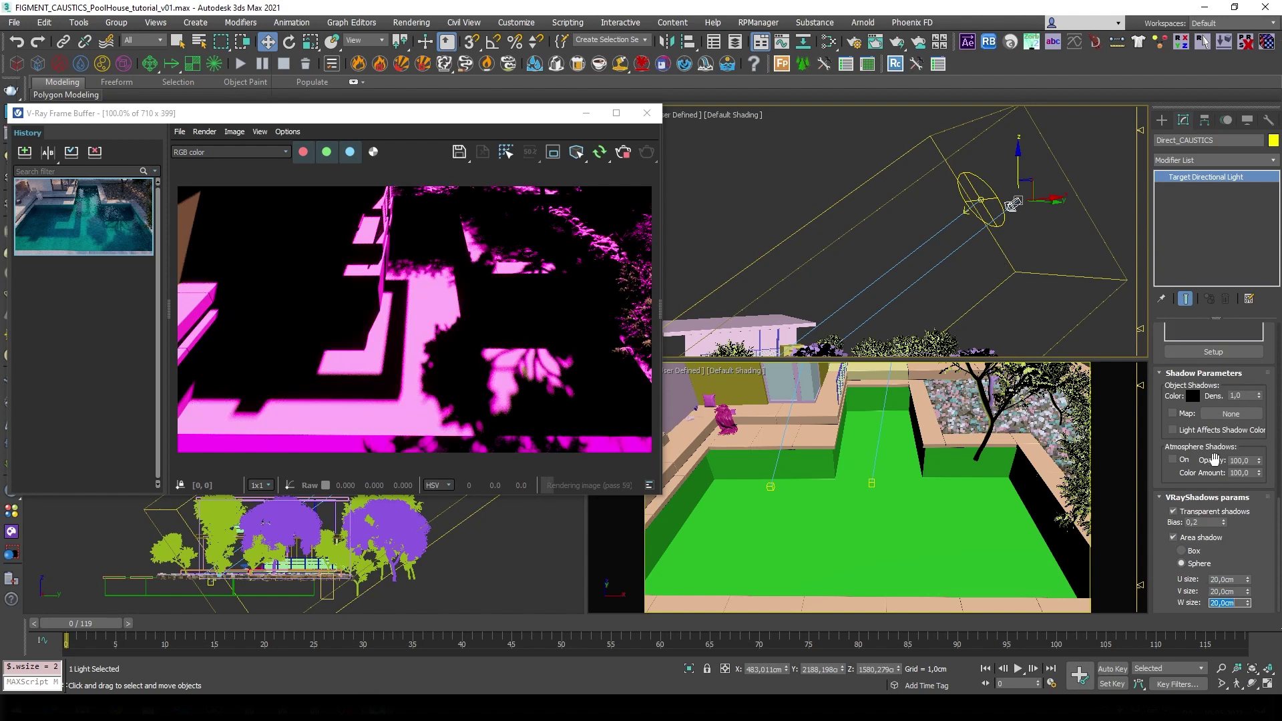
pyautogui.doubleClick(1221, 579)
pyautogui.write('30')
pyautogui.press('Tab')
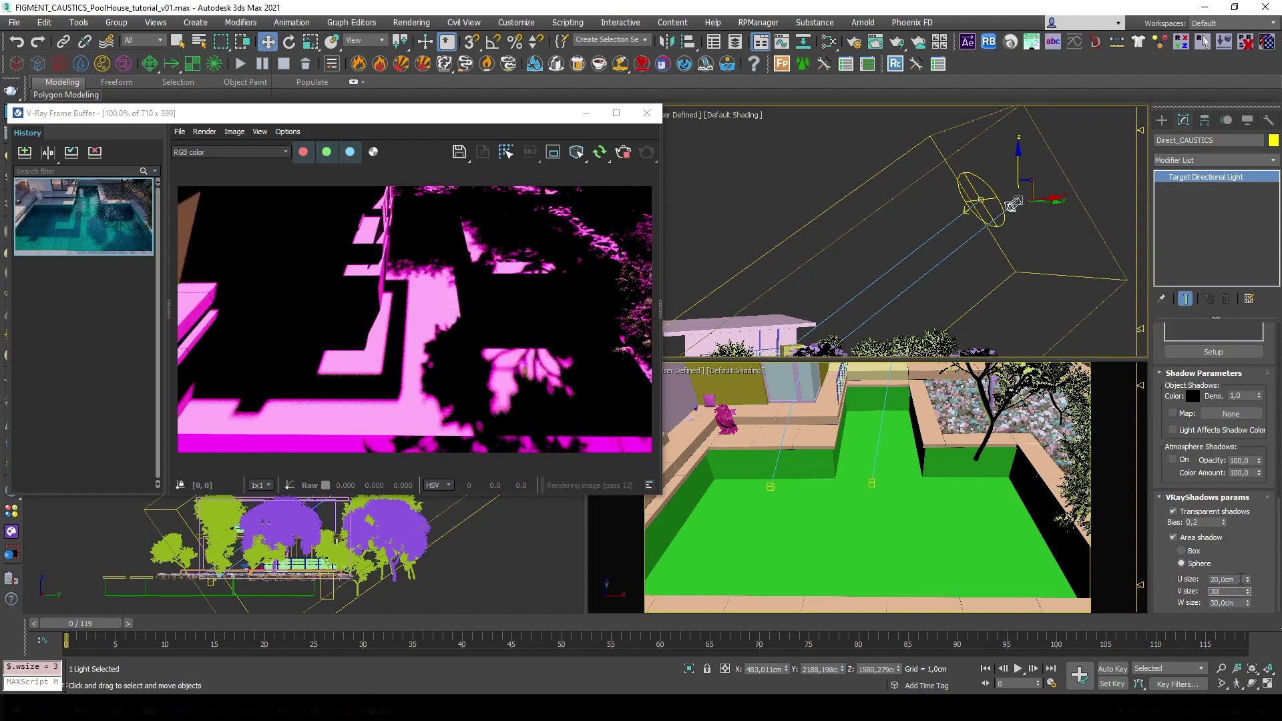
pyautogui.write('30')
pyautogui.press('Tab')
pyautogui.write('30')
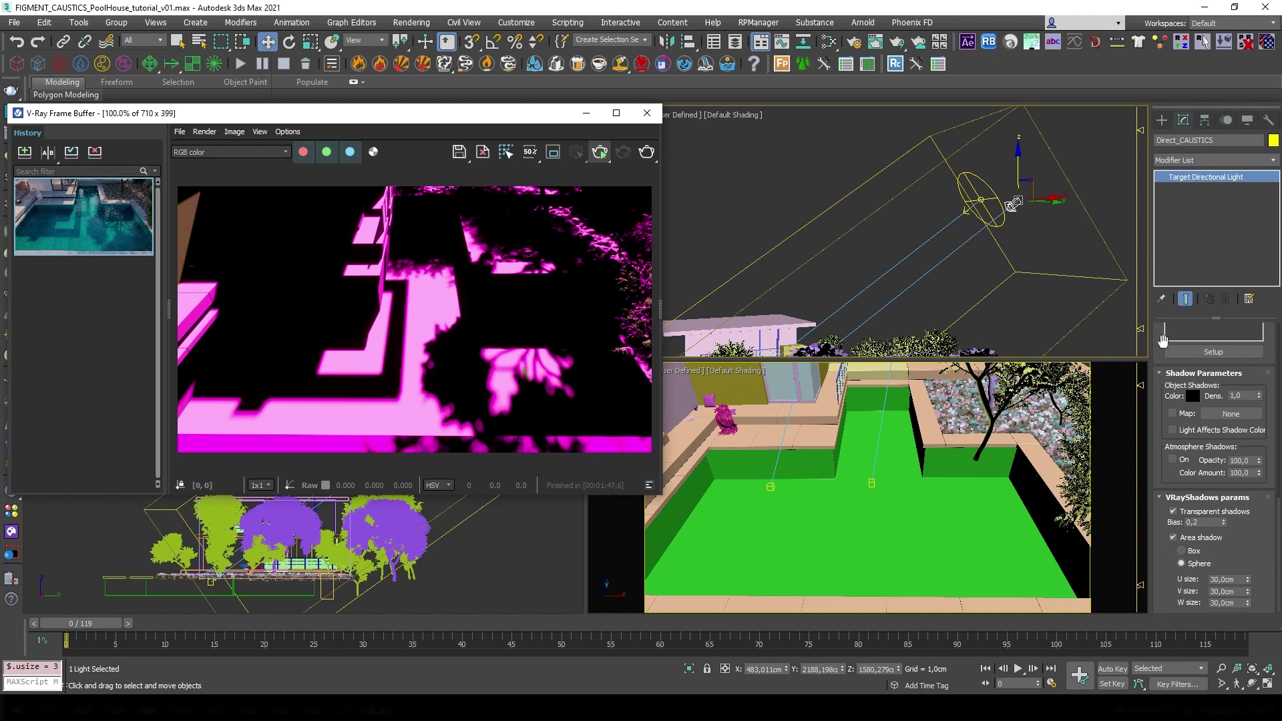
pyautogui.scroll(3, 1202, 451)
pyautogui.scroll(3, 1174, 560)
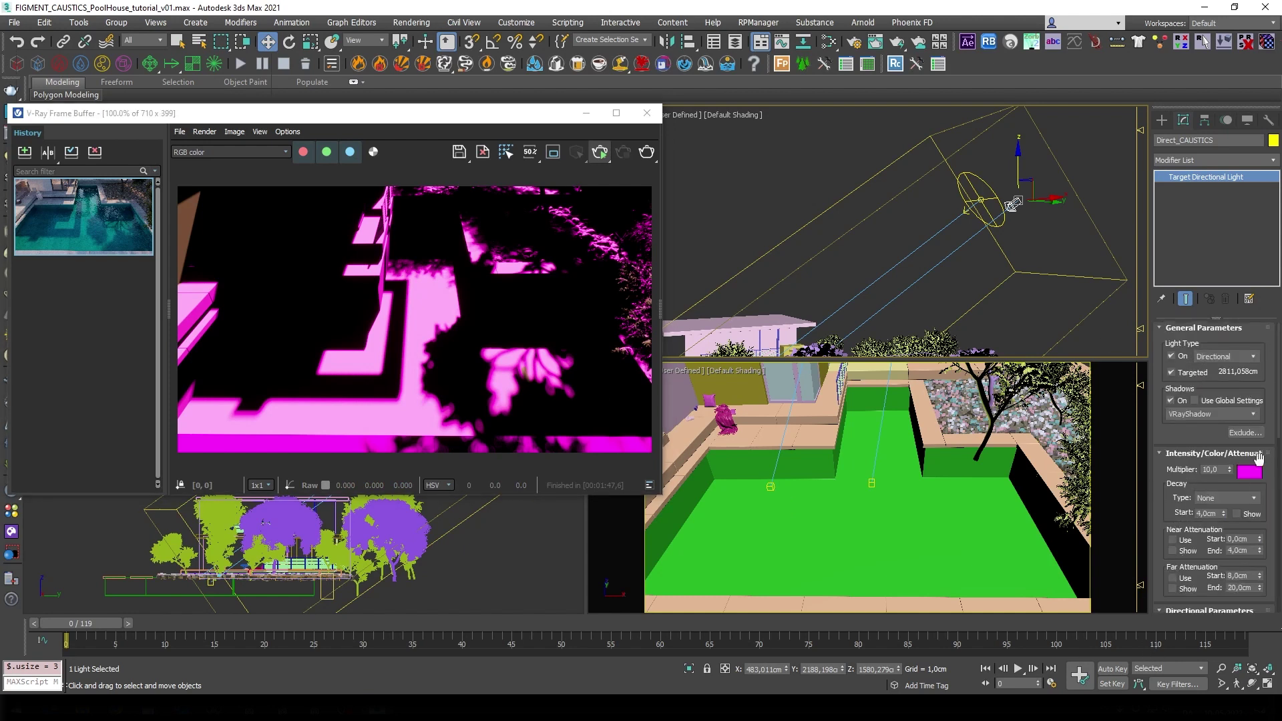
# - Copy VRaySun's peach filter colour onto Direct_CAUSTICS, then deselect everything
pyautogui.moveTo(987, 241); pyautogui.dragTo(958, 226, button='middle')
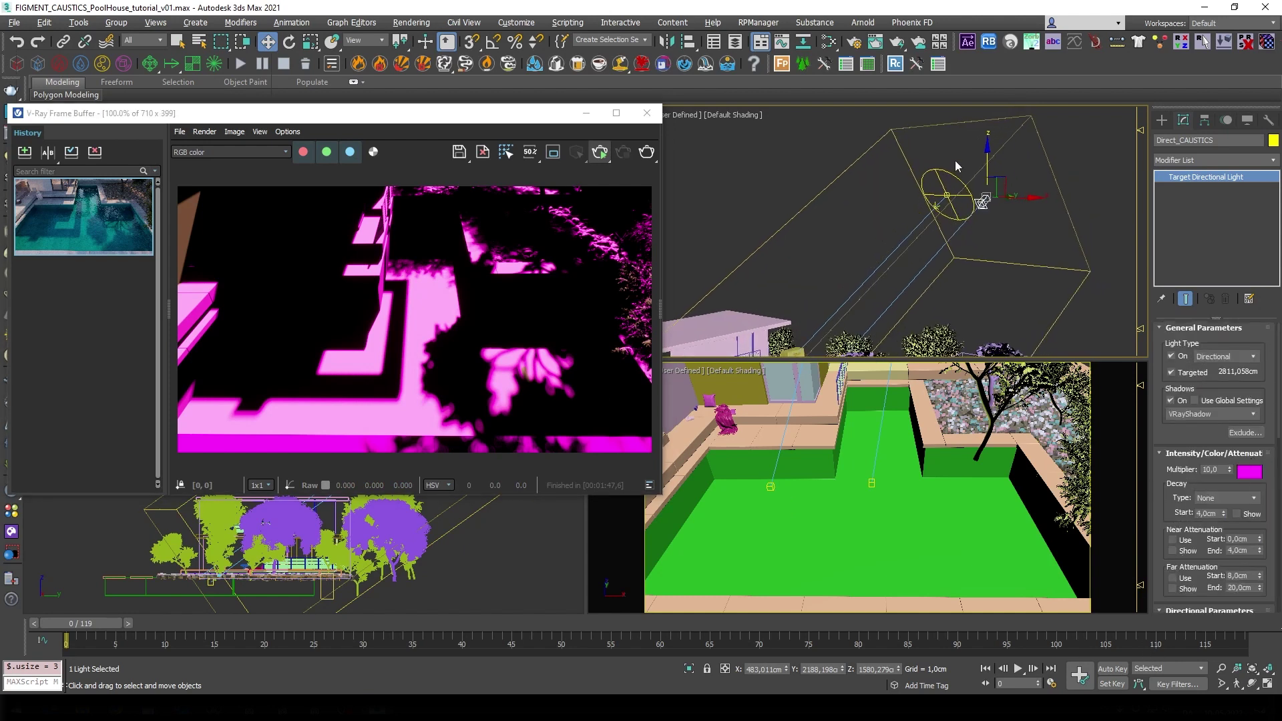
pyautogui.click(946, 190)
pyautogui.rightClick(1250, 386)
pyautogui.click(1240, 395)
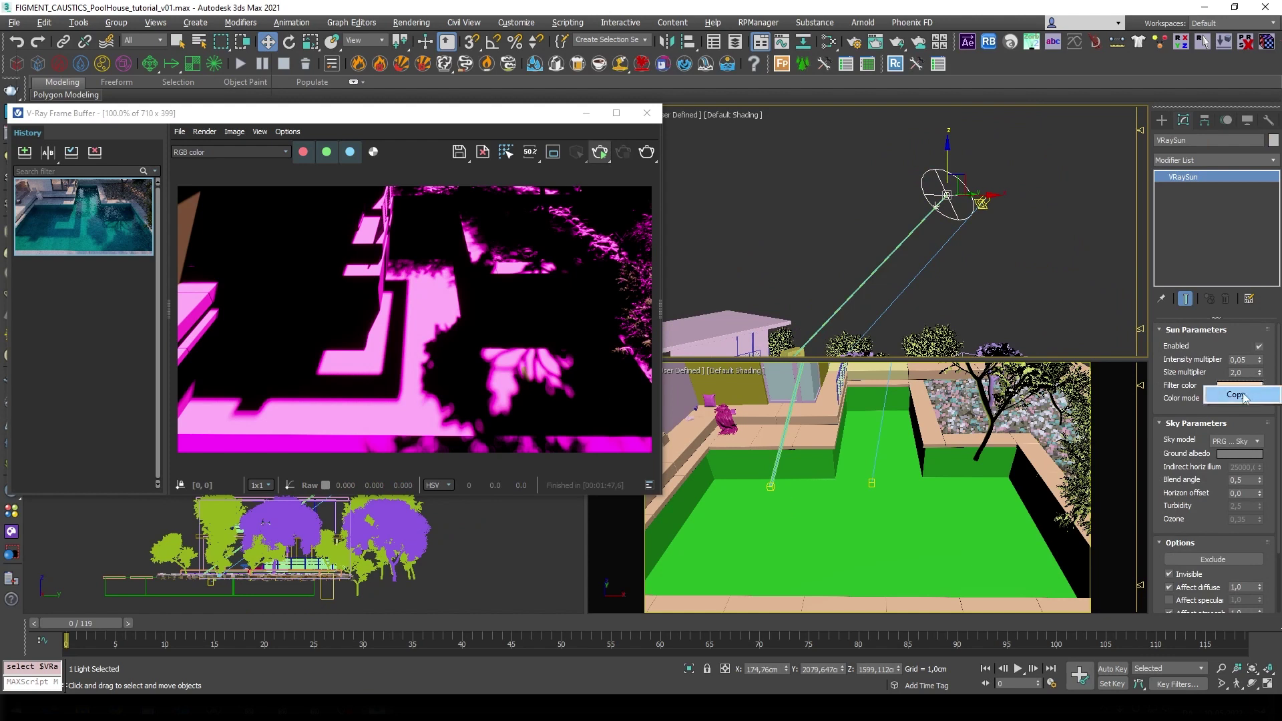
pyautogui.click(984, 203)
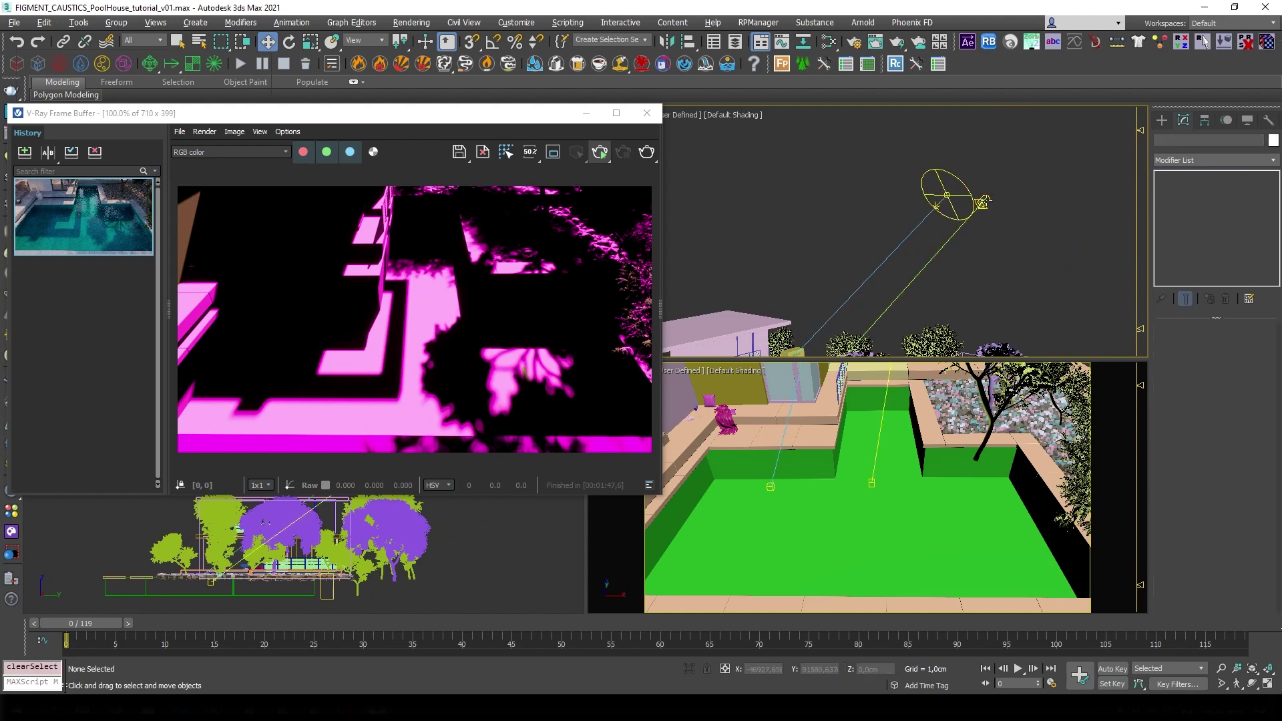
pyautogui.rightClick(1249, 472)
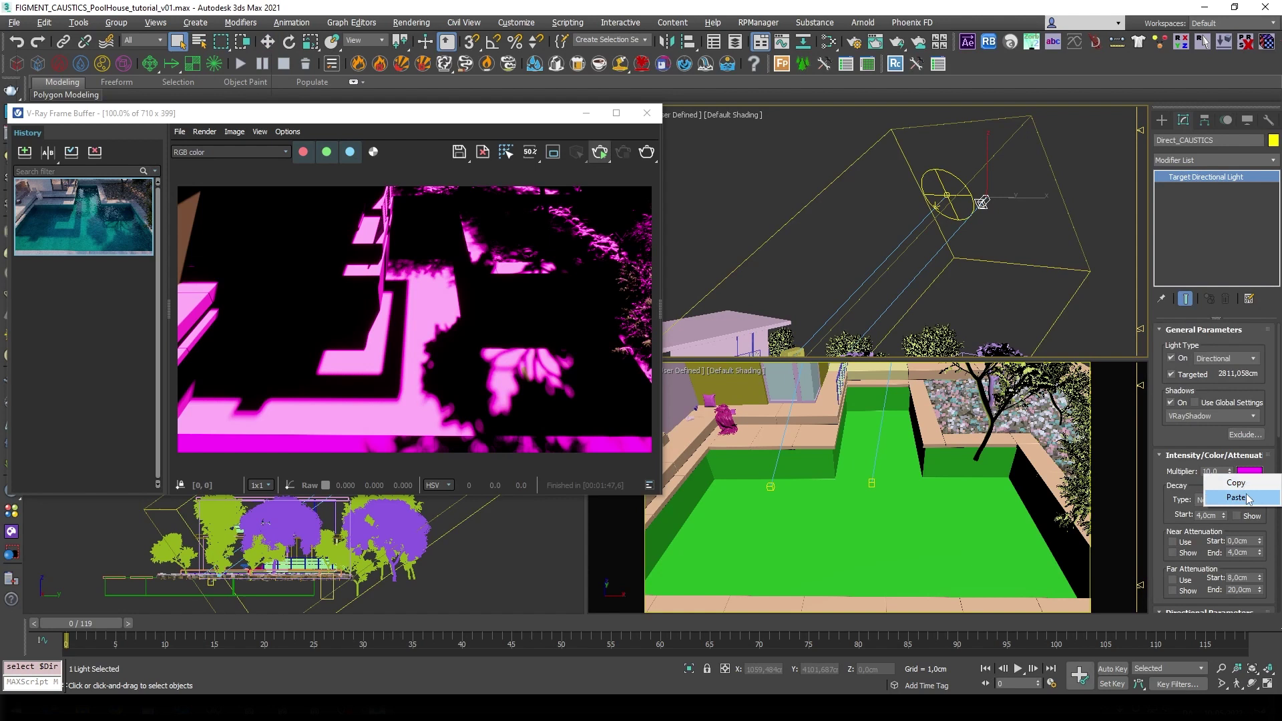
pyautogui.click(1252, 499)
pyautogui.click(978, 291)
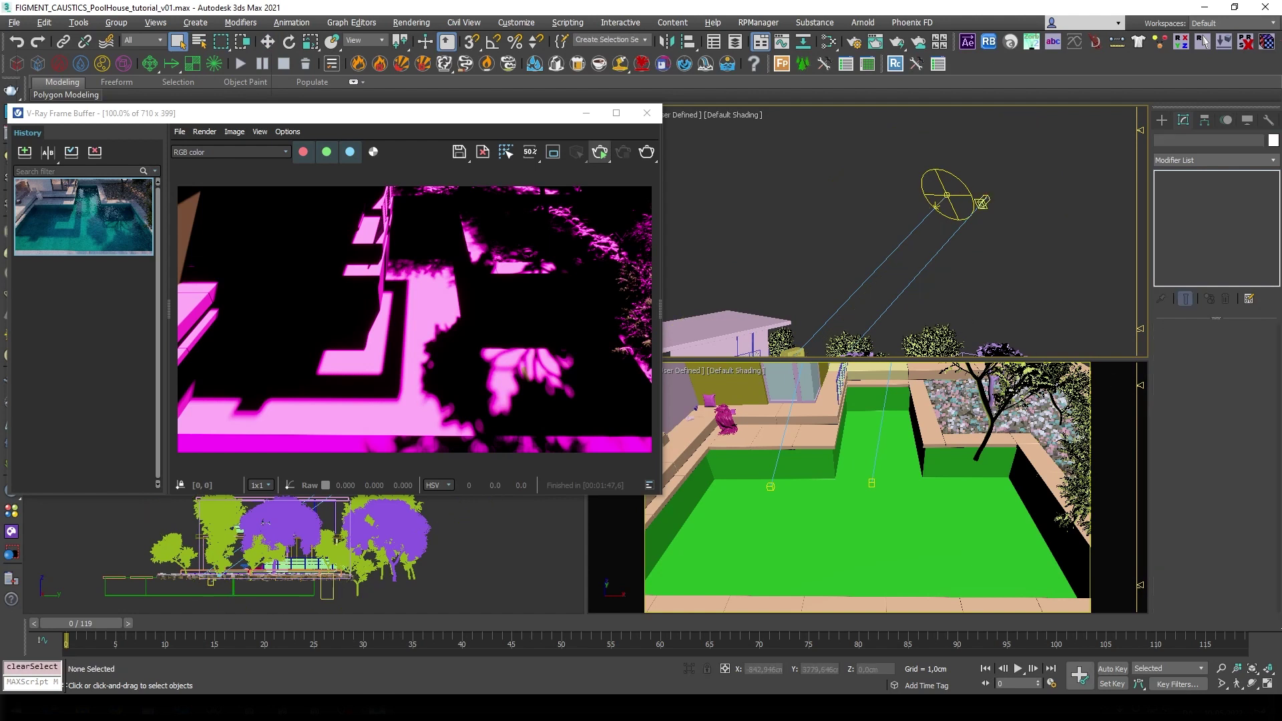
# - In Scene Explorer, hide VRaySun and VRaySun.Target and unhide the 08_Water_05_Pool layer
pyautogui.press('h')
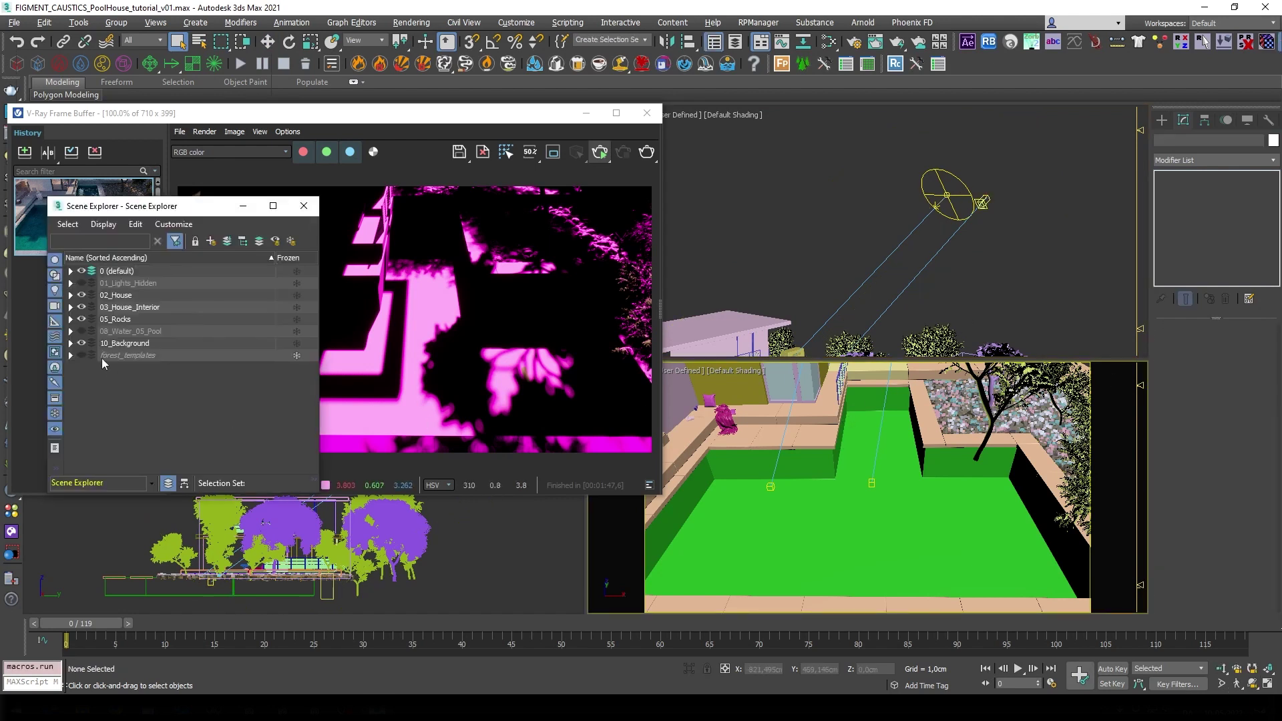
pyautogui.click(71, 272)
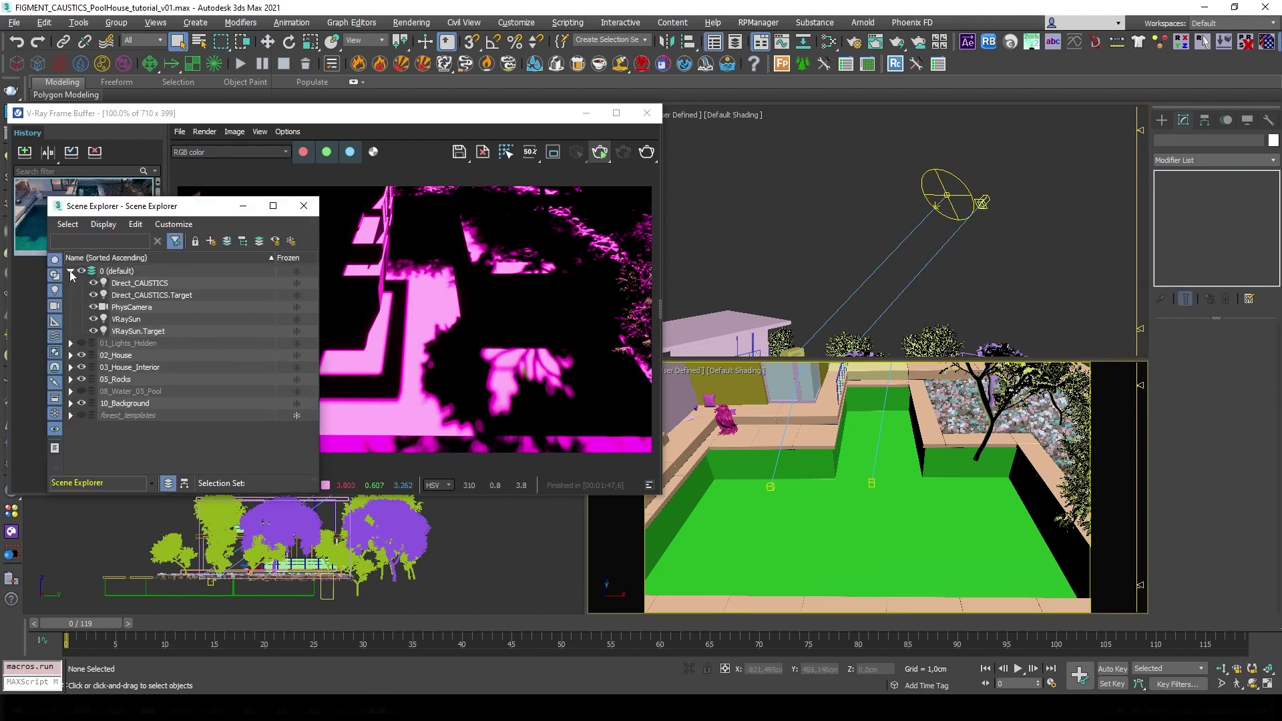
pyautogui.click(93, 319)
pyautogui.click(94, 330)
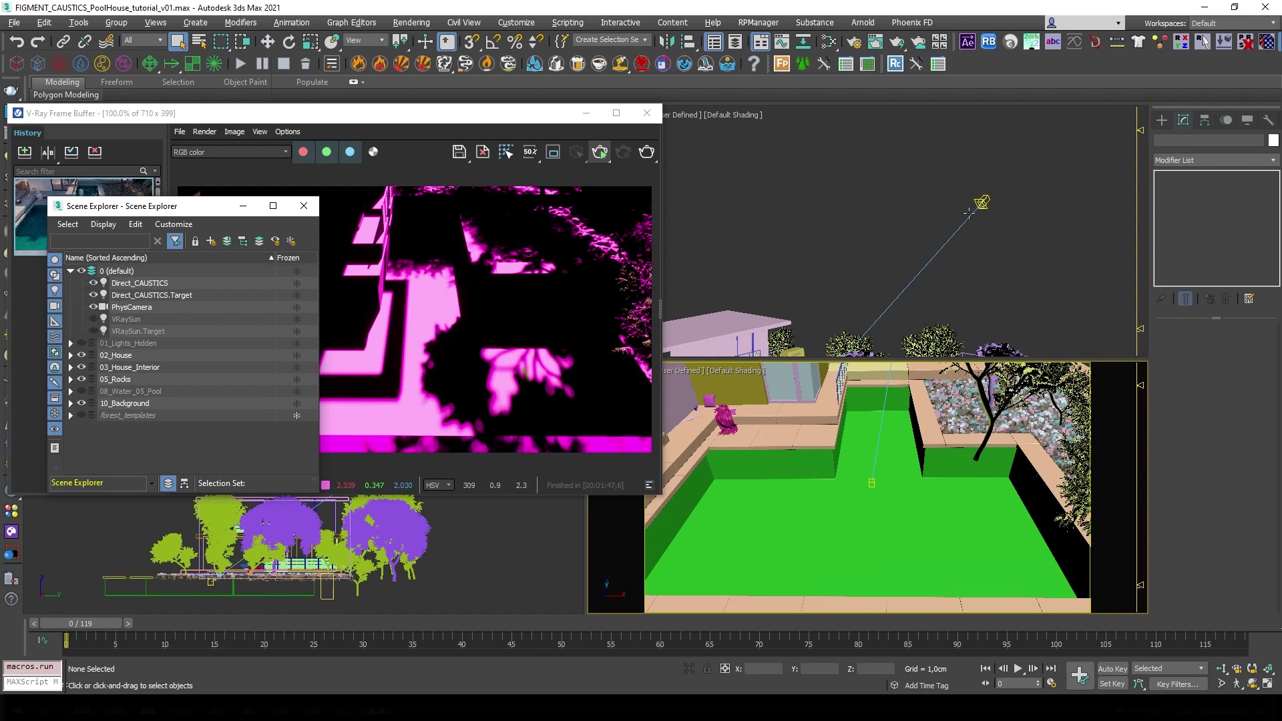
pyautogui.click(304, 206)
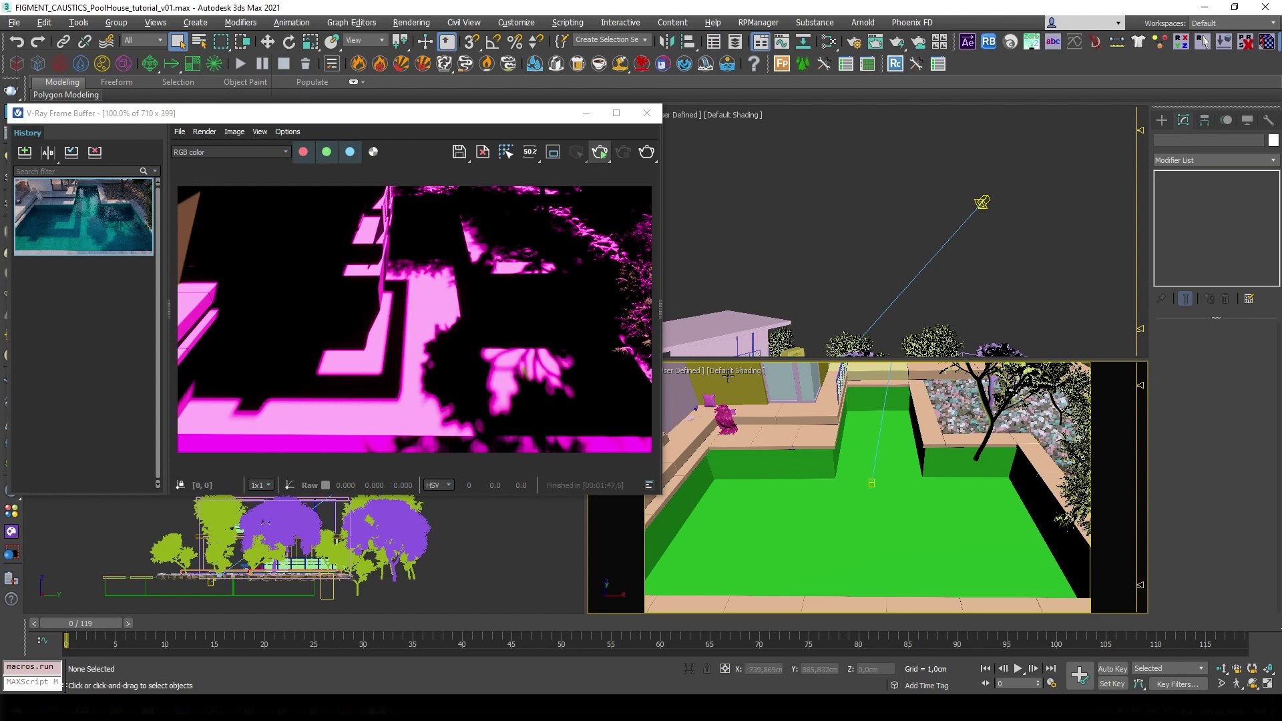
pyautogui.press('h')
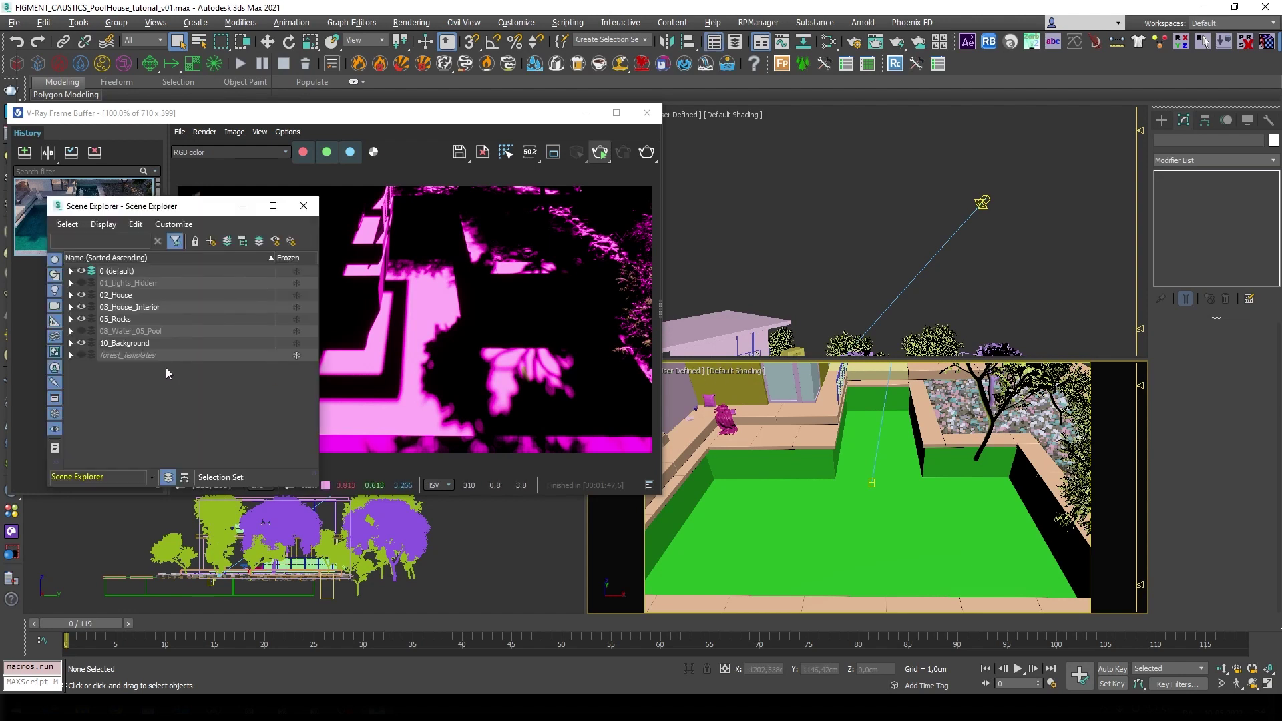
pyautogui.click(83, 331)
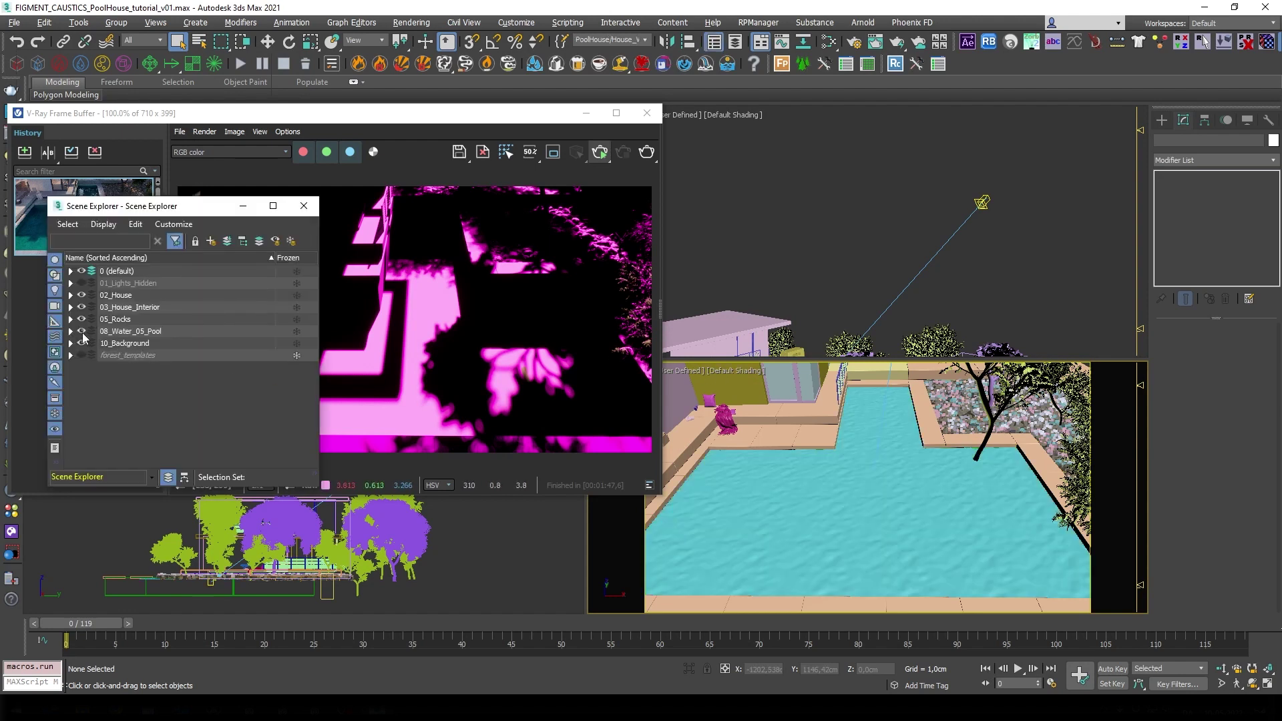
# - Turn on Enable GI in Render Setup's GI settings and re-render the pool scene
pyautogui.click(304, 205)
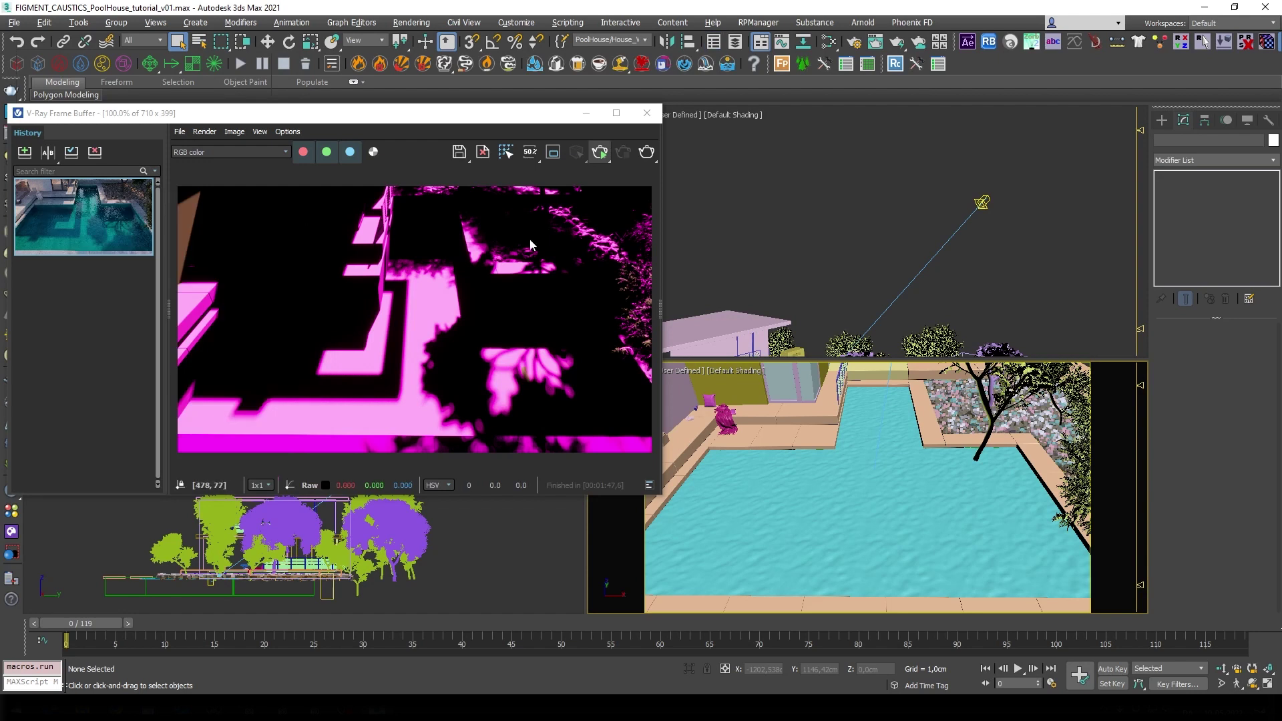
pyautogui.press('F10')
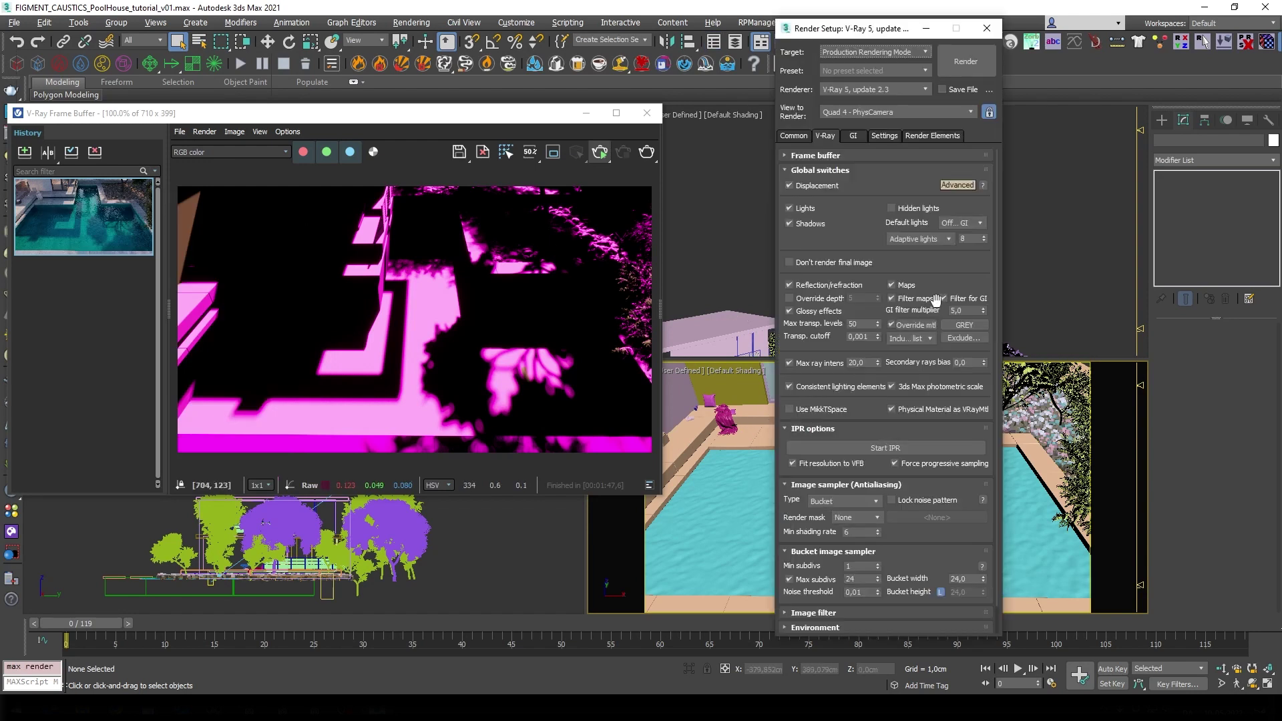
pyautogui.click(892, 325)
pyautogui.click(852, 137)
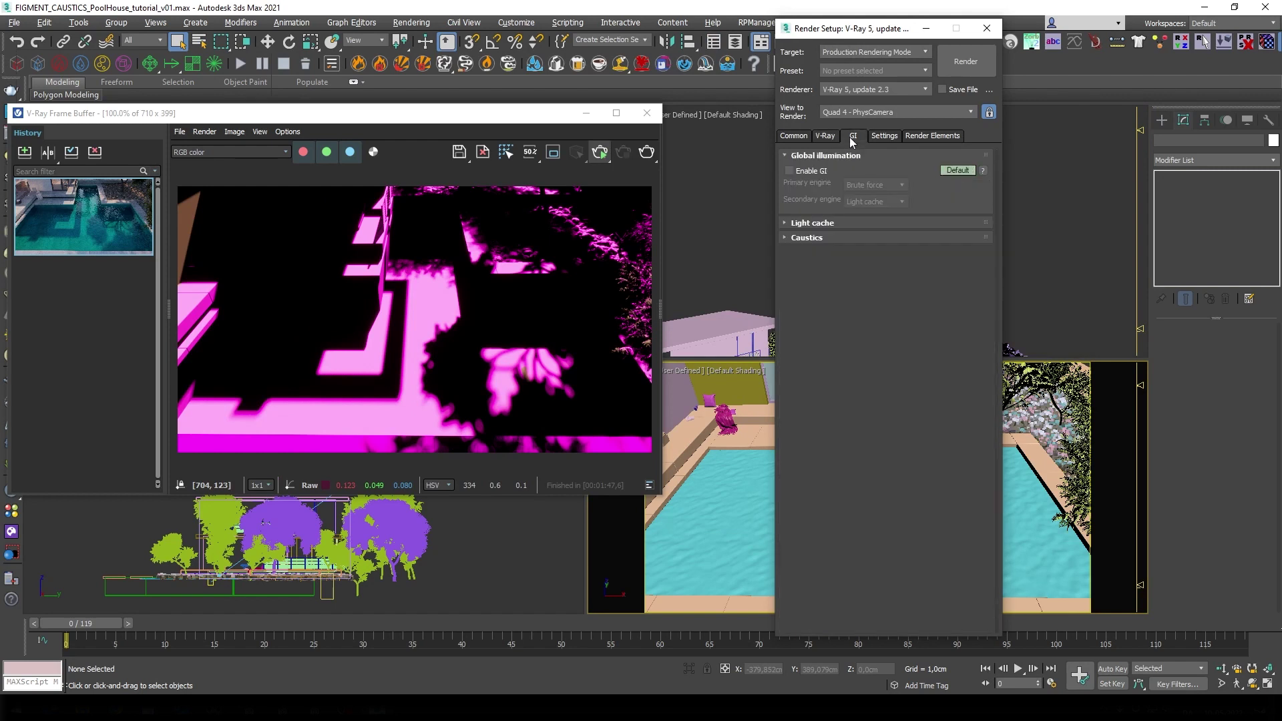
pyautogui.click(793, 173)
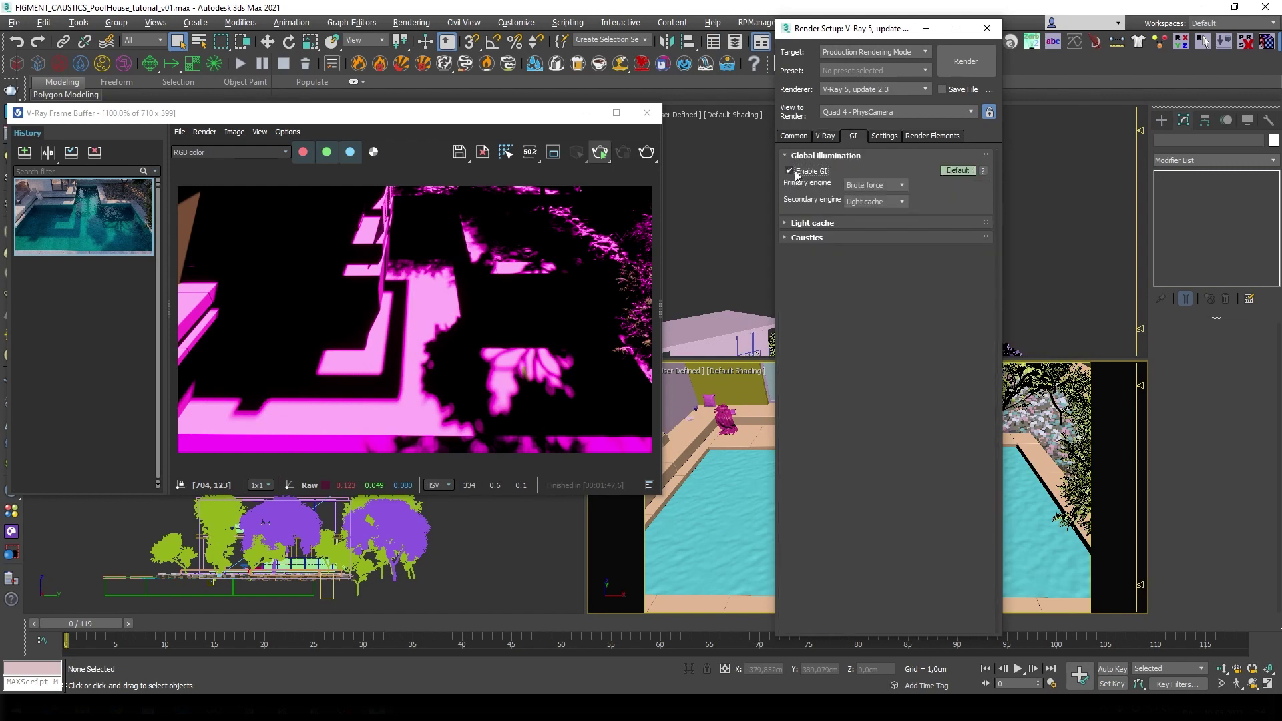
pyautogui.click(987, 28)
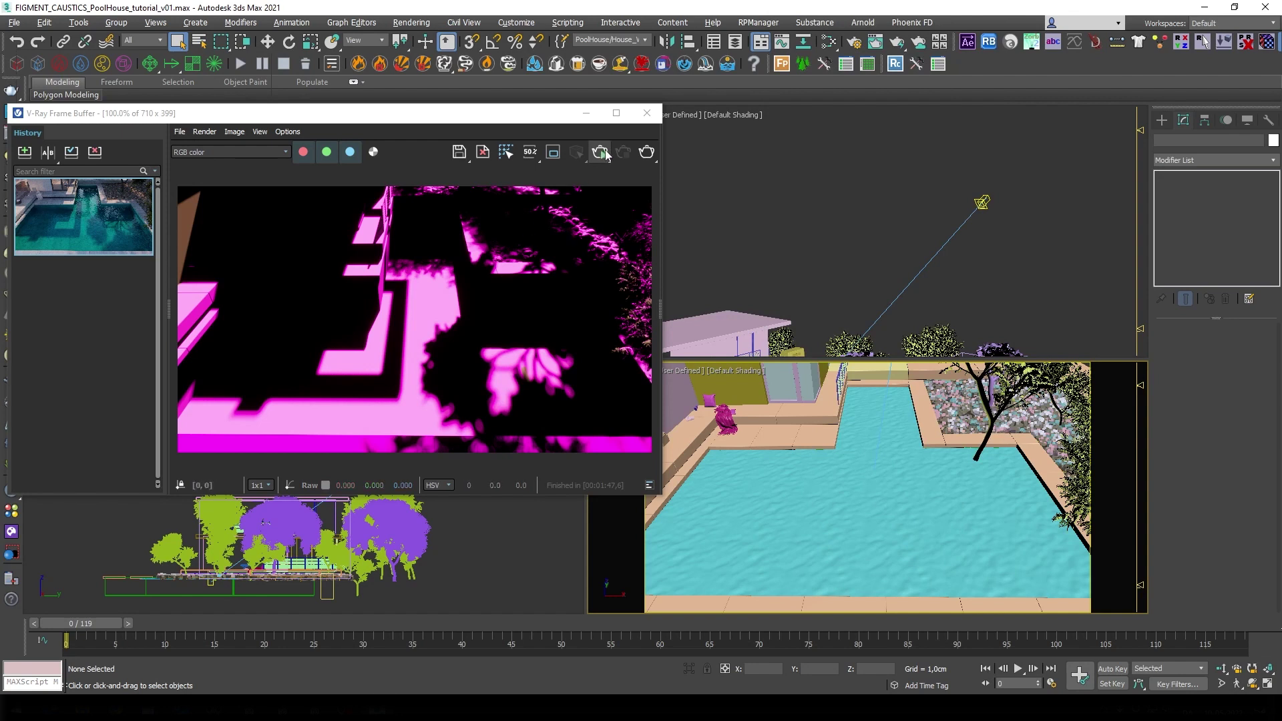
pyautogui.click(601, 153)
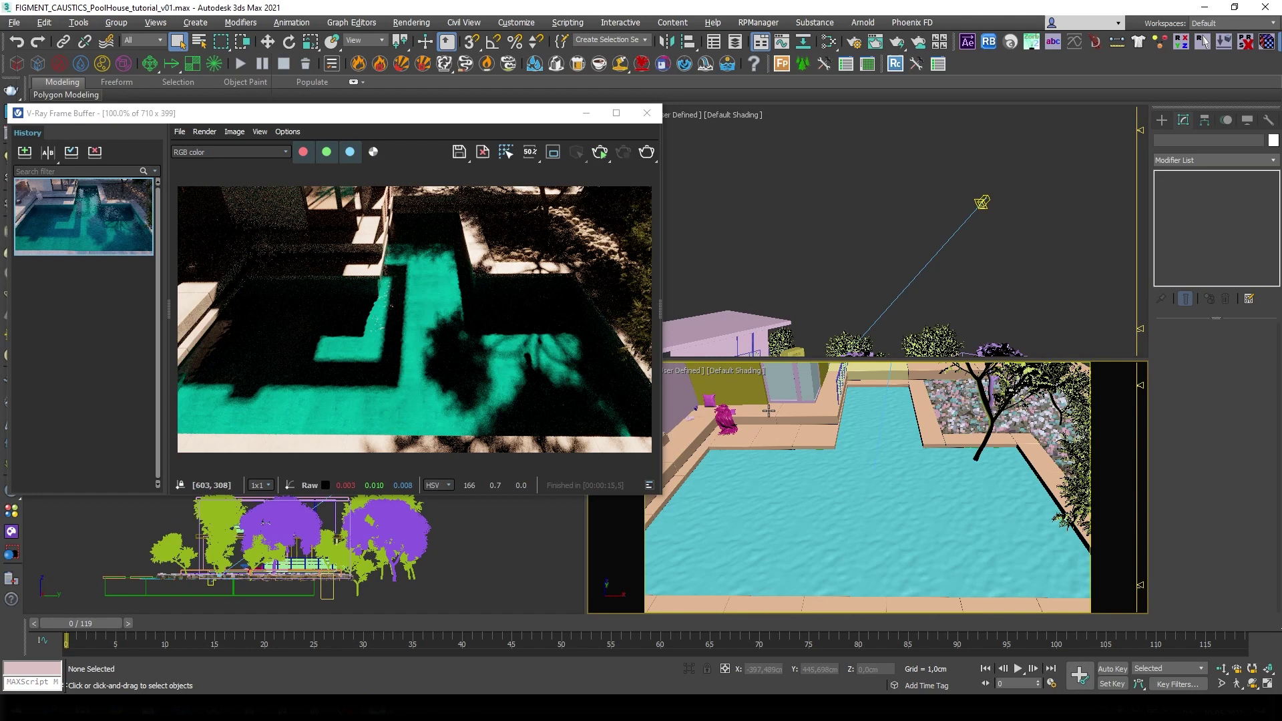
# - Add a new VRayBitmap node in the Slate Material Editor and enlarge its preview
pyautogui.press('m')
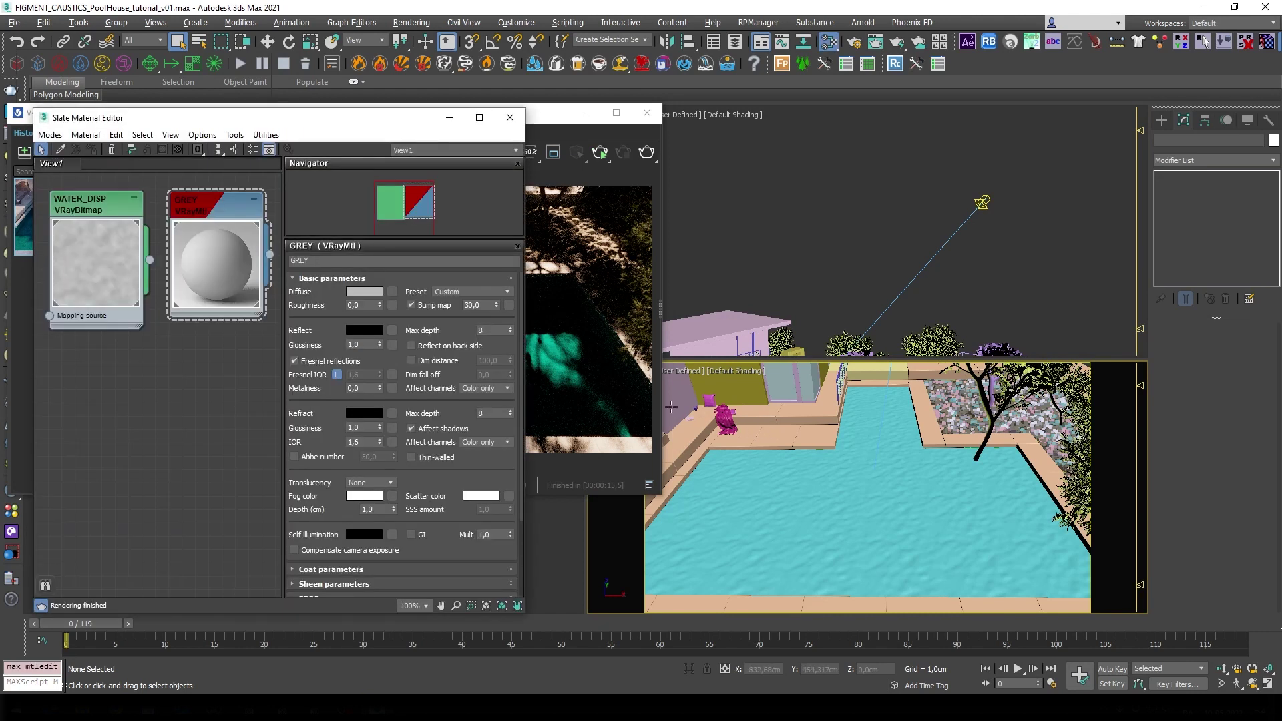
pyautogui.moveTo(354, 118); pyautogui.dragTo(982, 99)
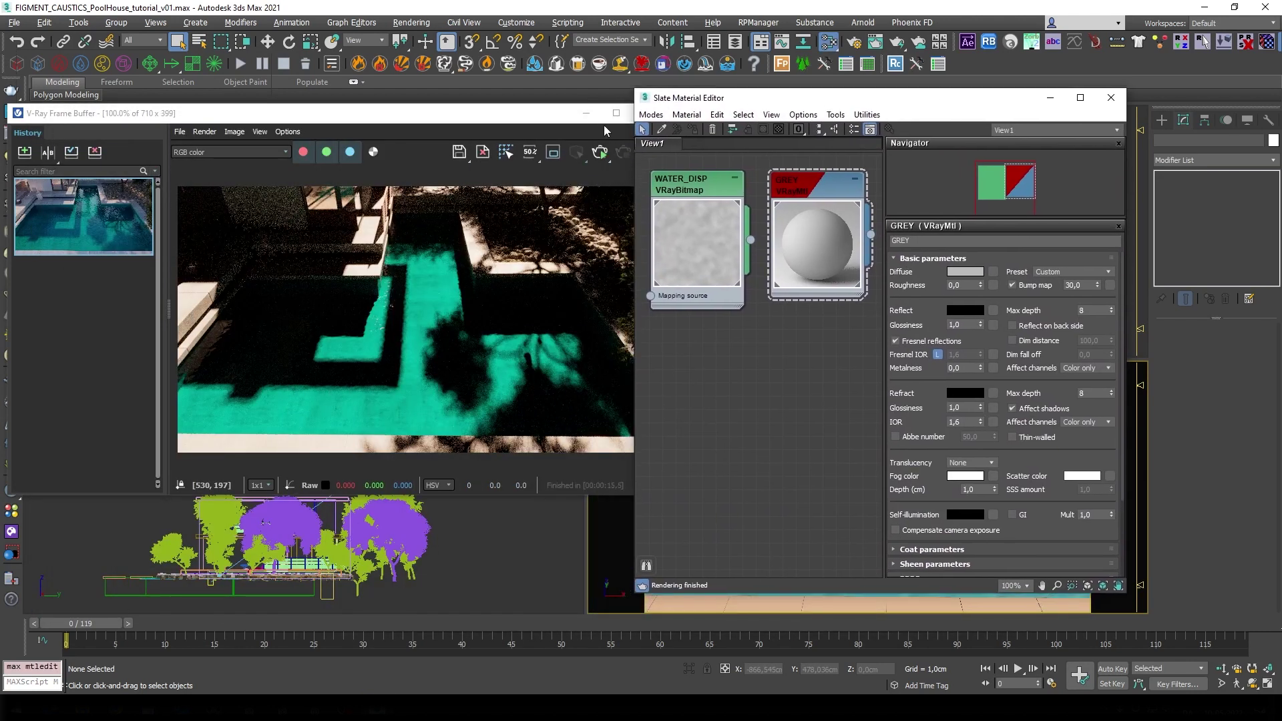
pyautogui.moveTo(543, 123); pyautogui.dragTo(526, 107)
pyautogui.moveTo(744, 101); pyautogui.dragTo(776, 92)
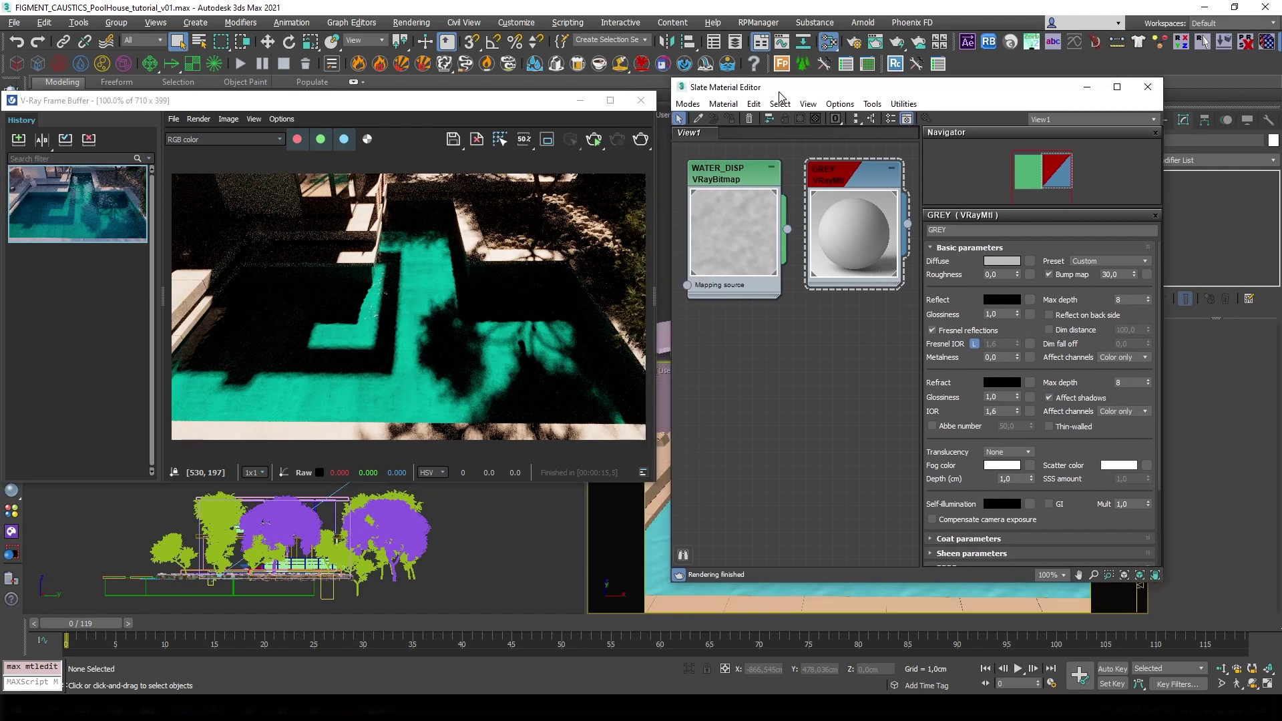
pyautogui.rightClick(722, 348)
pyautogui.moveTo(882, 443)
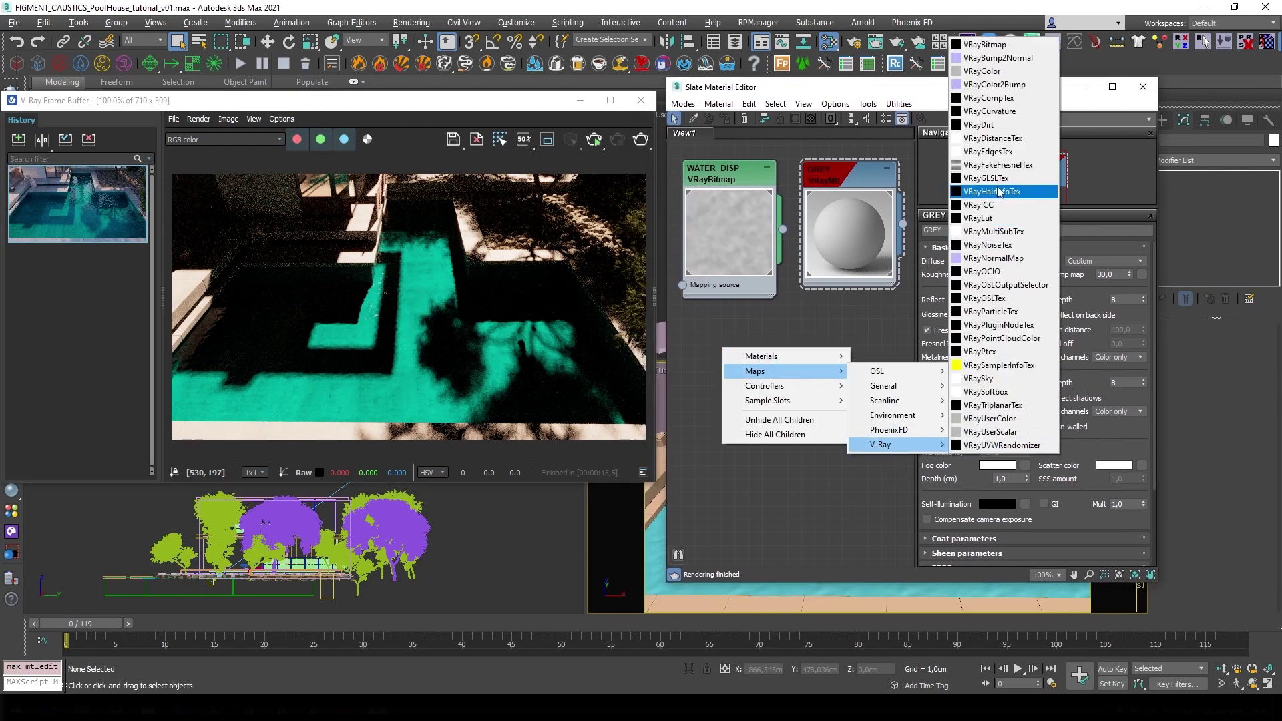
pyautogui.click(991, 44)
pyautogui.moveTo(744, 346); pyautogui.dragTo(756, 331)
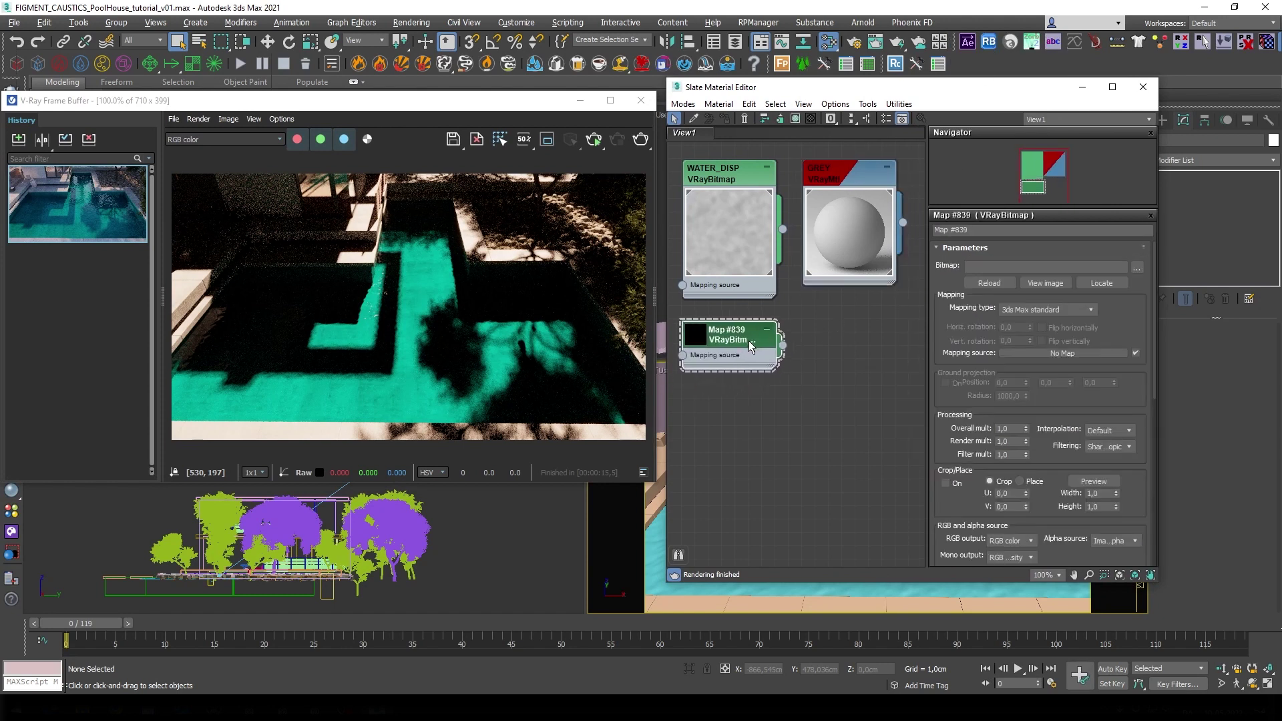
pyautogui.doubleClick(697, 339)
# - Load frame 0000 of 05_Pool/05B_Pool_Caustics_Deep into the bitmap as an image sequence
pyautogui.click(1139, 269)
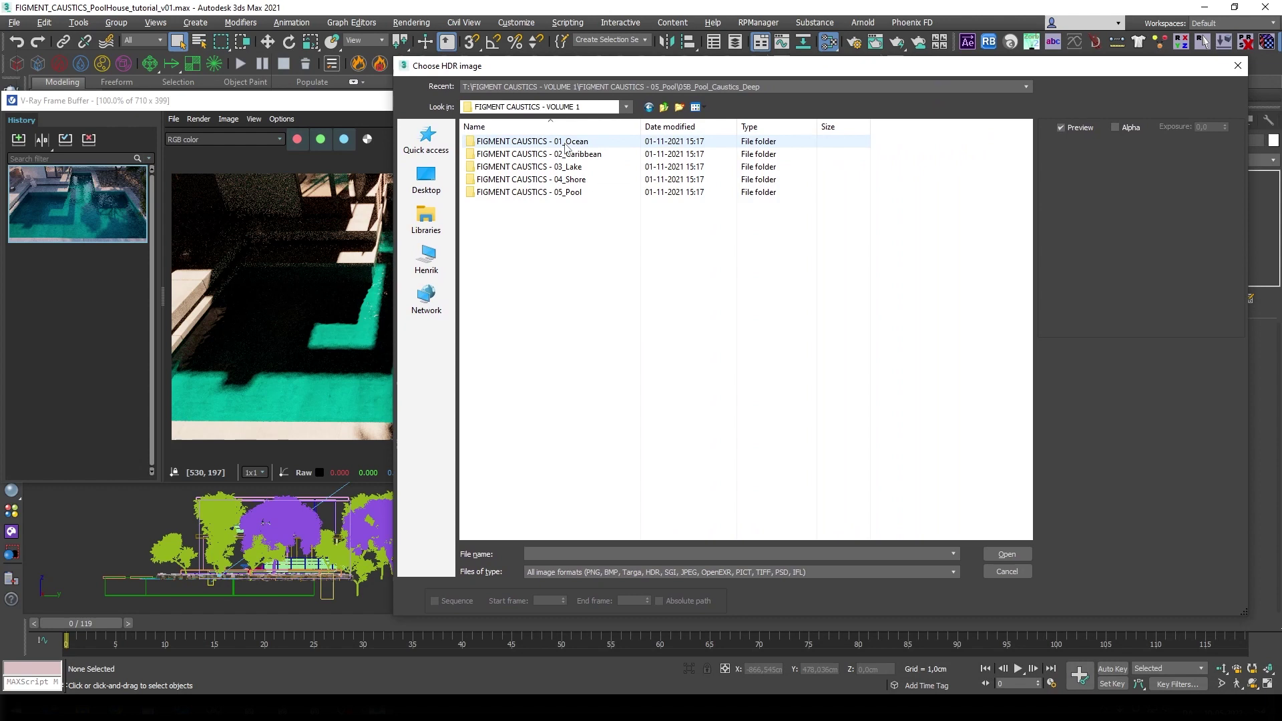
pyautogui.doubleClick(568, 192)
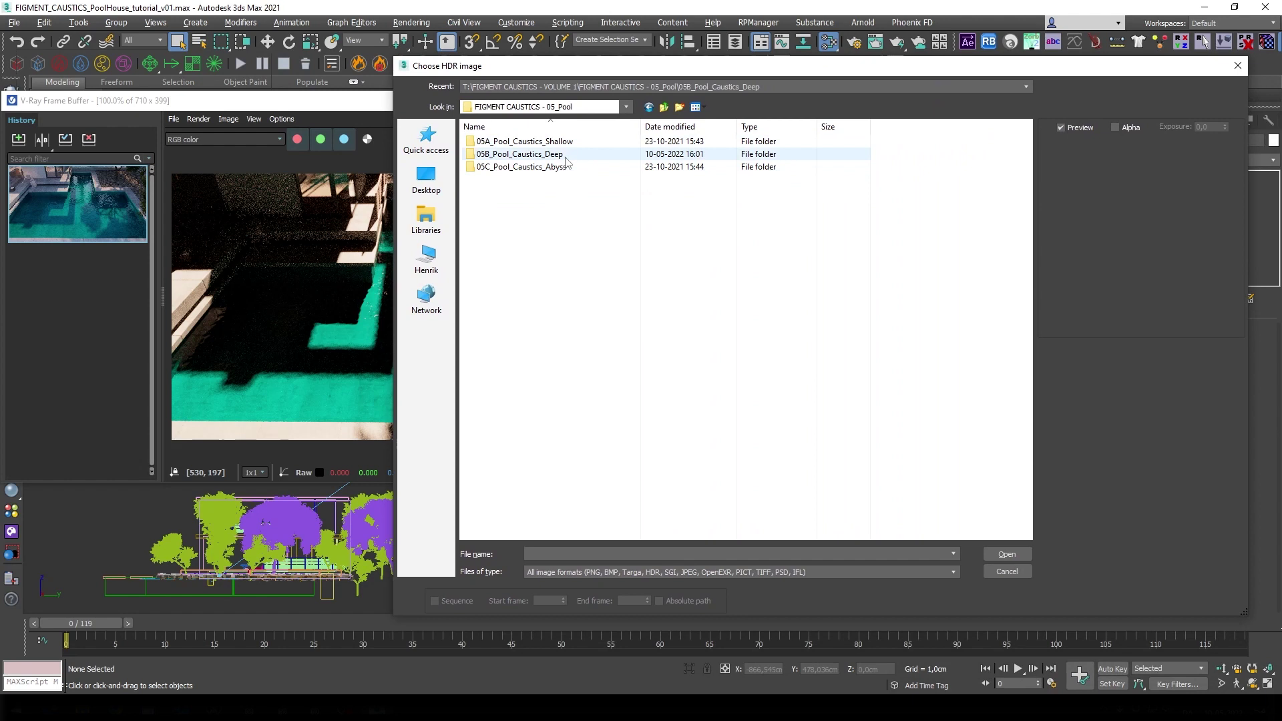
pyautogui.doubleClick(567, 154)
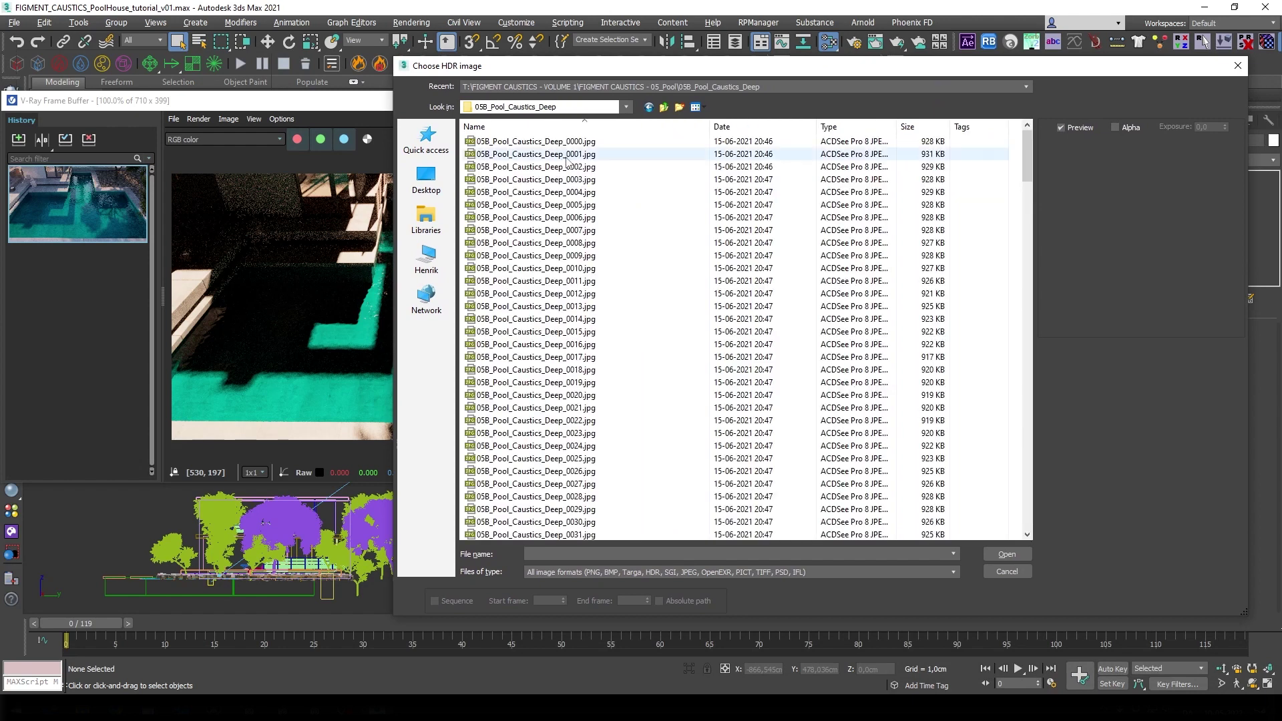
pyautogui.click(561, 142)
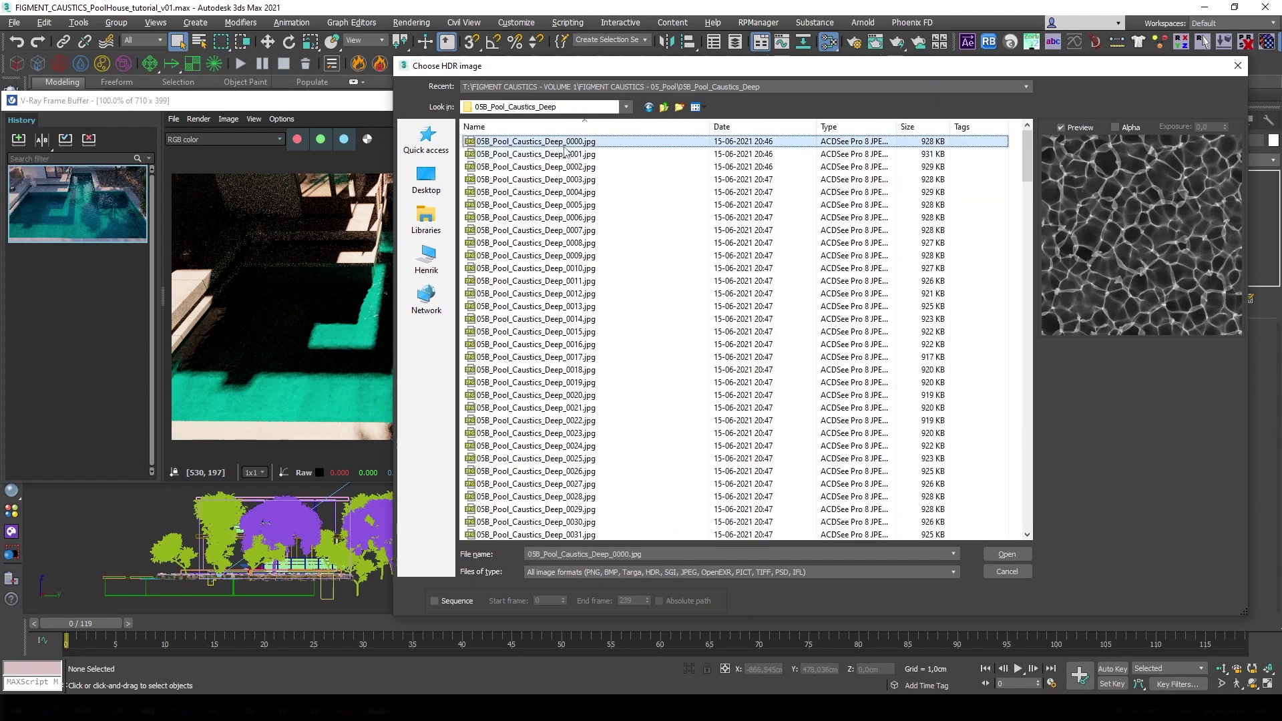
pyautogui.click(434, 601)
# - Confirm the caustics sequence load and name the new node CAUSTICS
pyautogui.click(1007, 554)
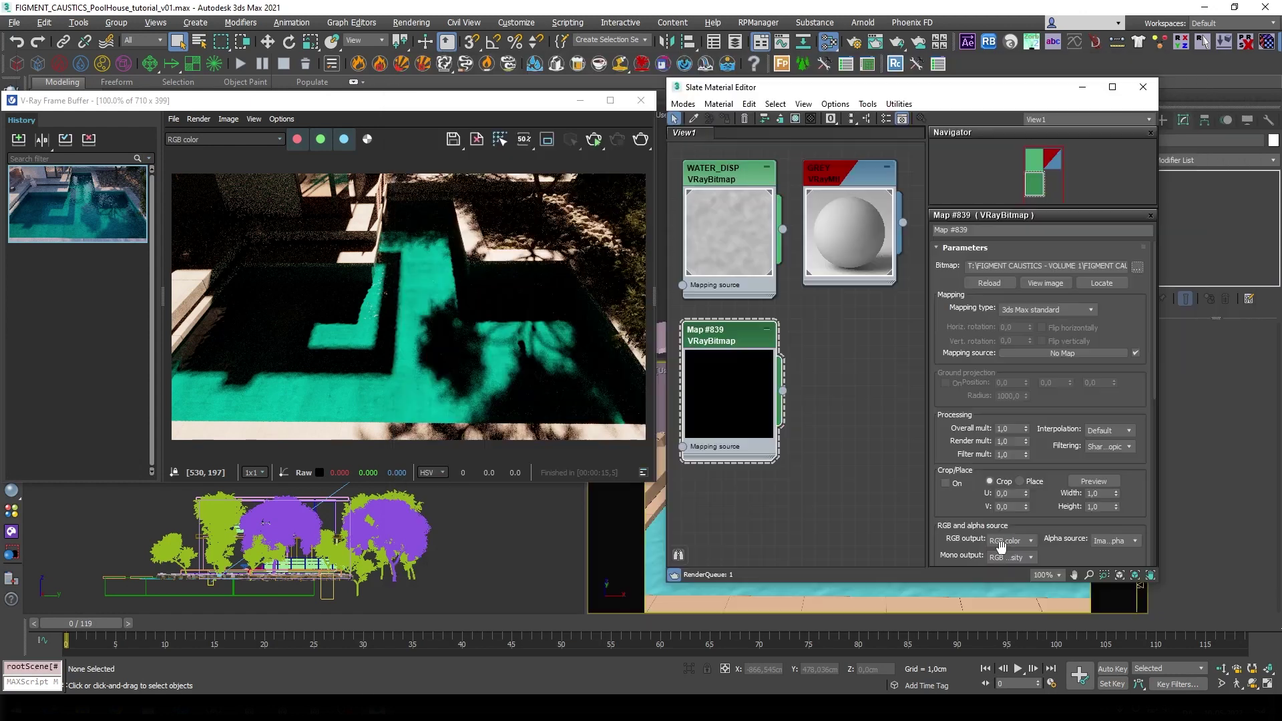
pyautogui.doubleClick(722, 330)
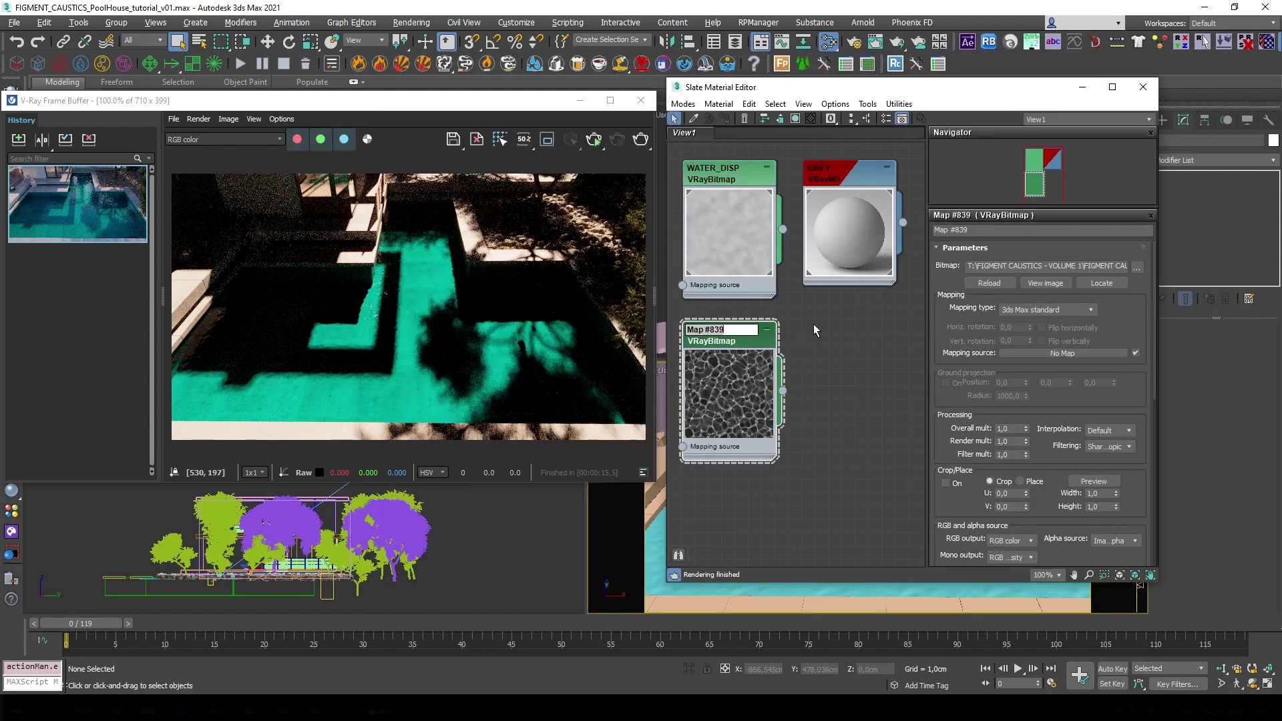
pyautogui.write('CAUSTICS')
pyautogui.press('Return')
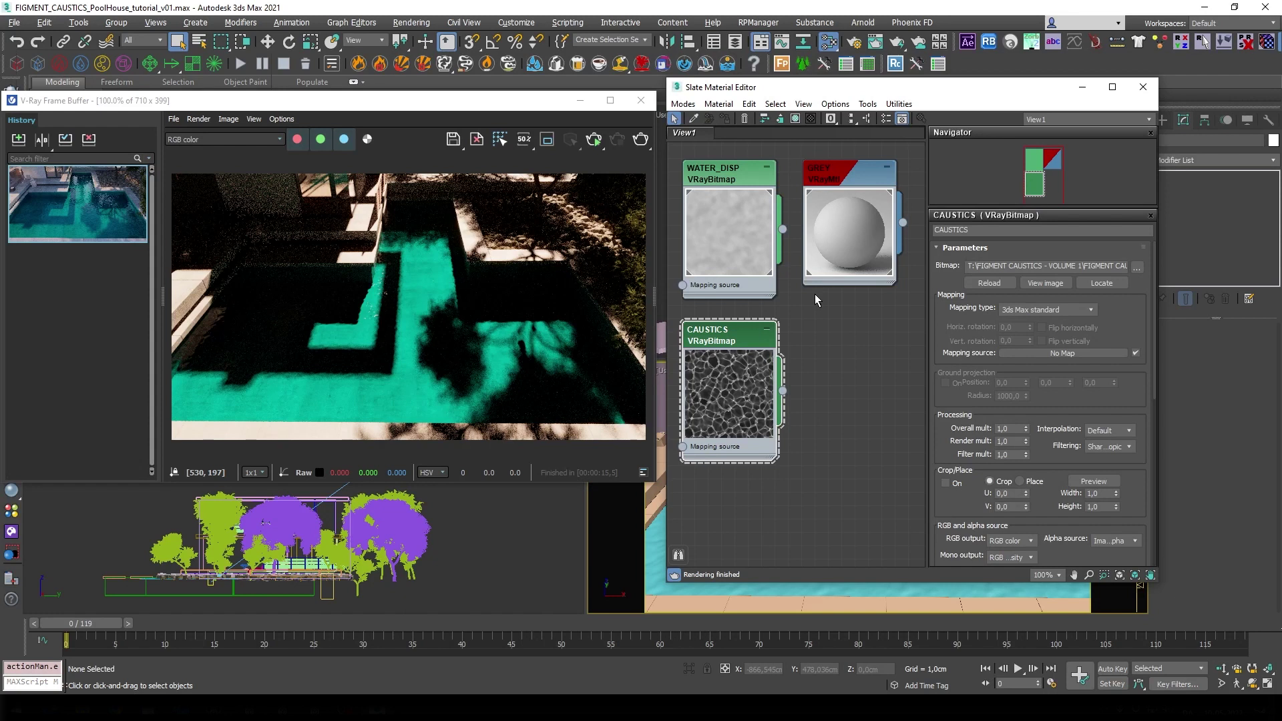
pyautogui.scroll(-5, 981, 431)
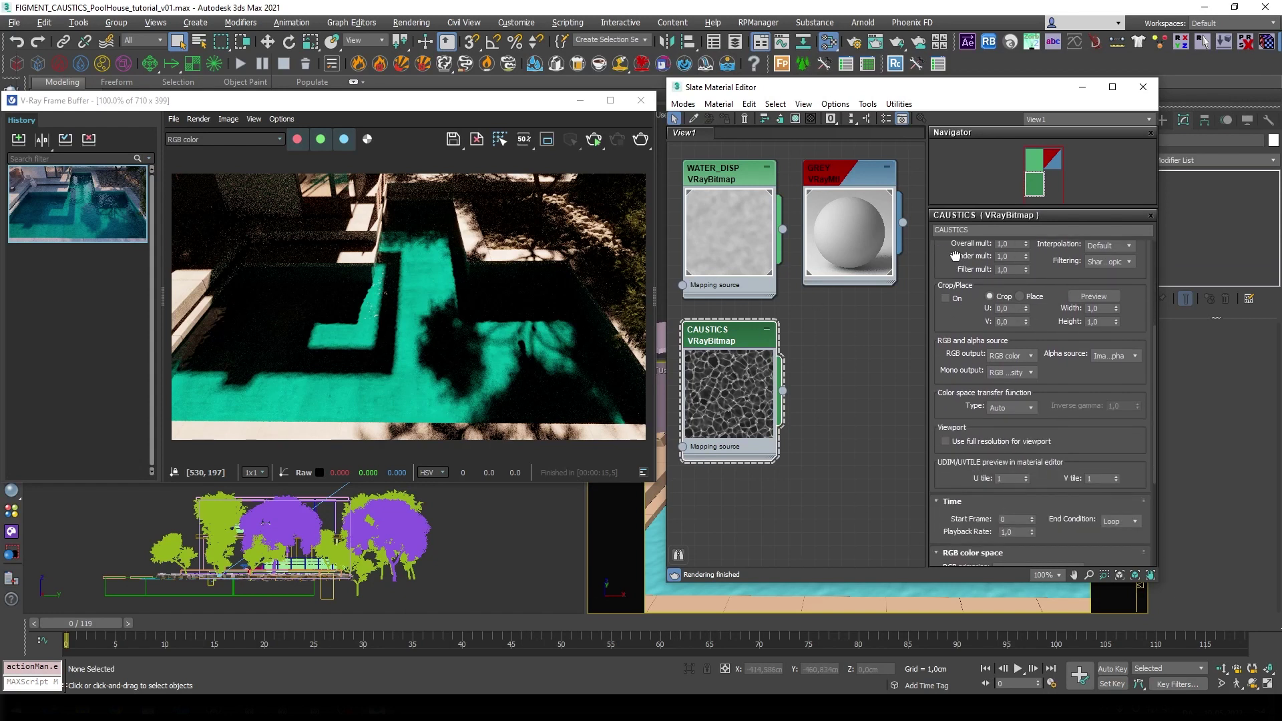
# - Set CAUSTICS transfer function to None and RGB primaries to Raw, then inspect WATER_DISP
pyautogui.click(1011, 394)
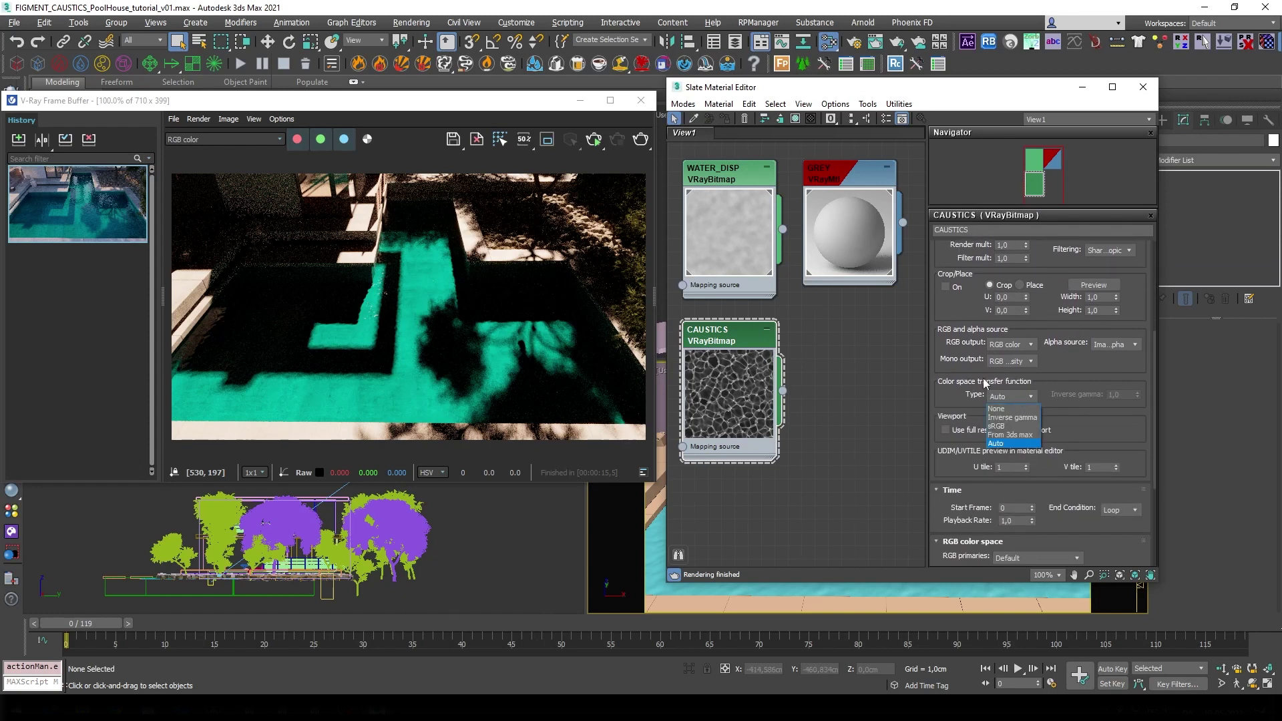
pyautogui.click(1002, 410)
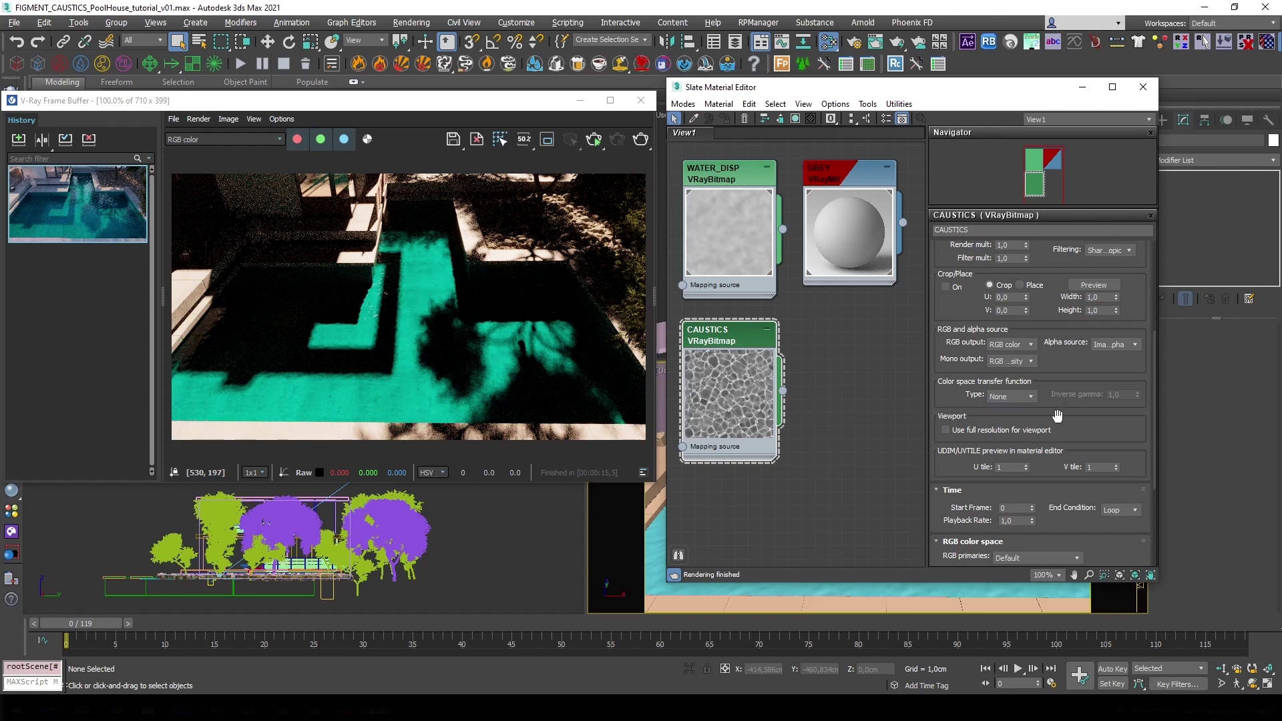
pyautogui.scroll(-3, 1057, 415)
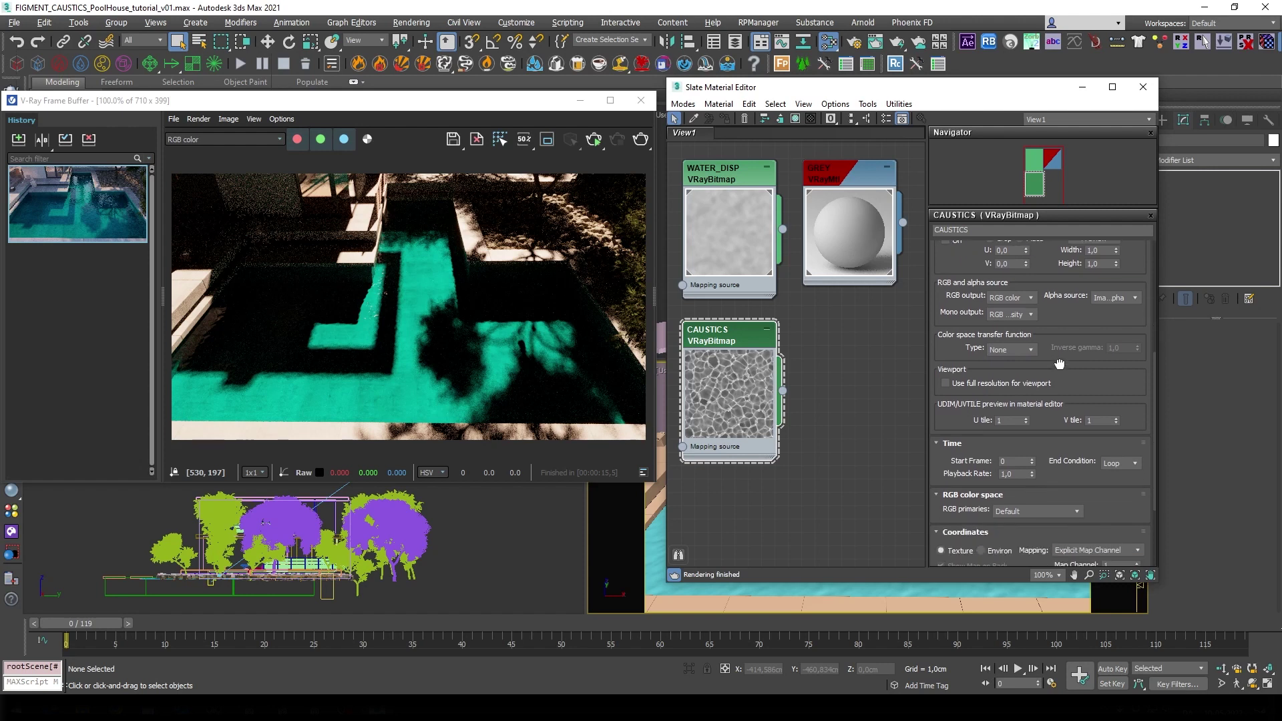
pyautogui.scroll(-2, 1056, 415)
pyautogui.scroll(-1, 1061, 353)
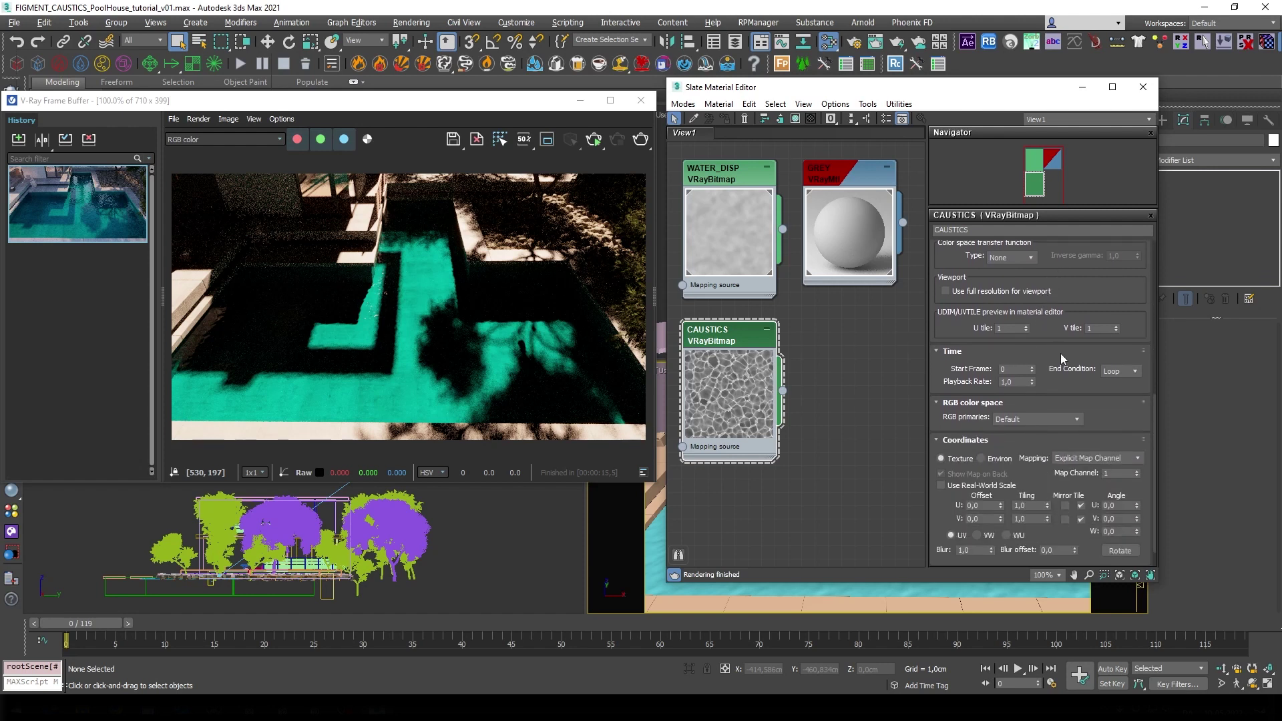
pyautogui.click(1032, 417)
pyautogui.click(1019, 458)
pyautogui.scroll(2, 976, 411)
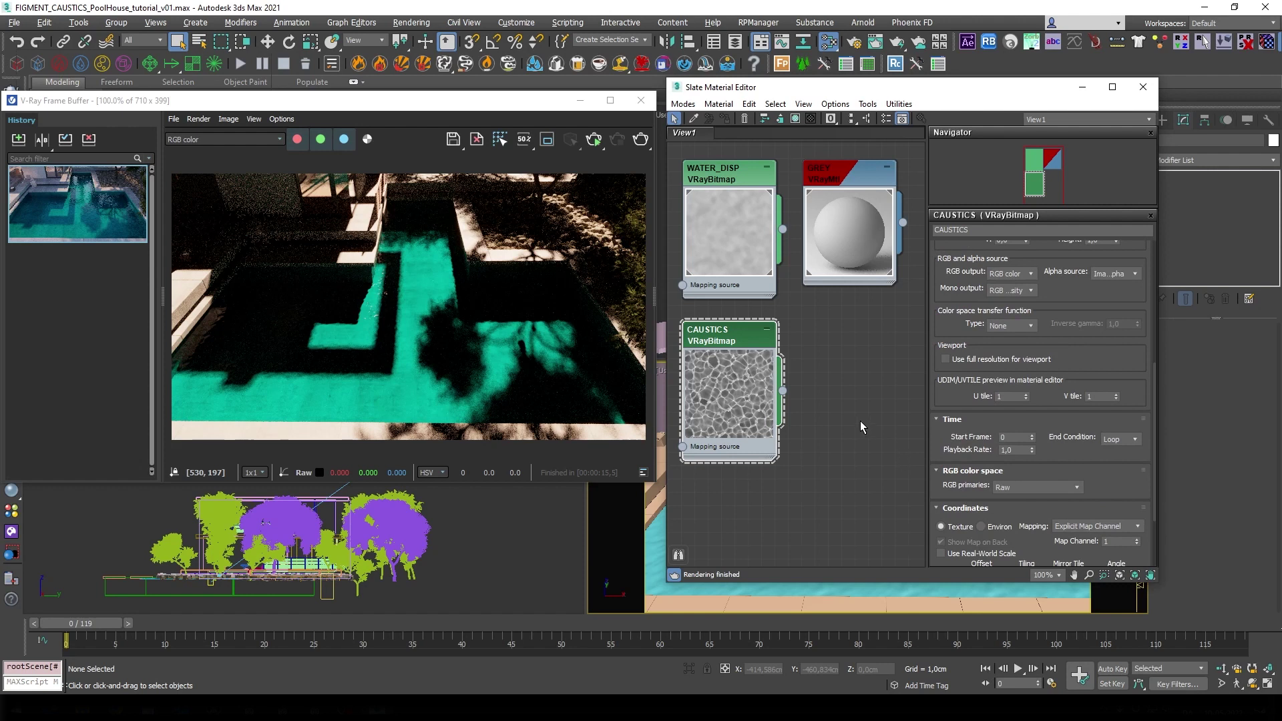
pyautogui.click(728, 234)
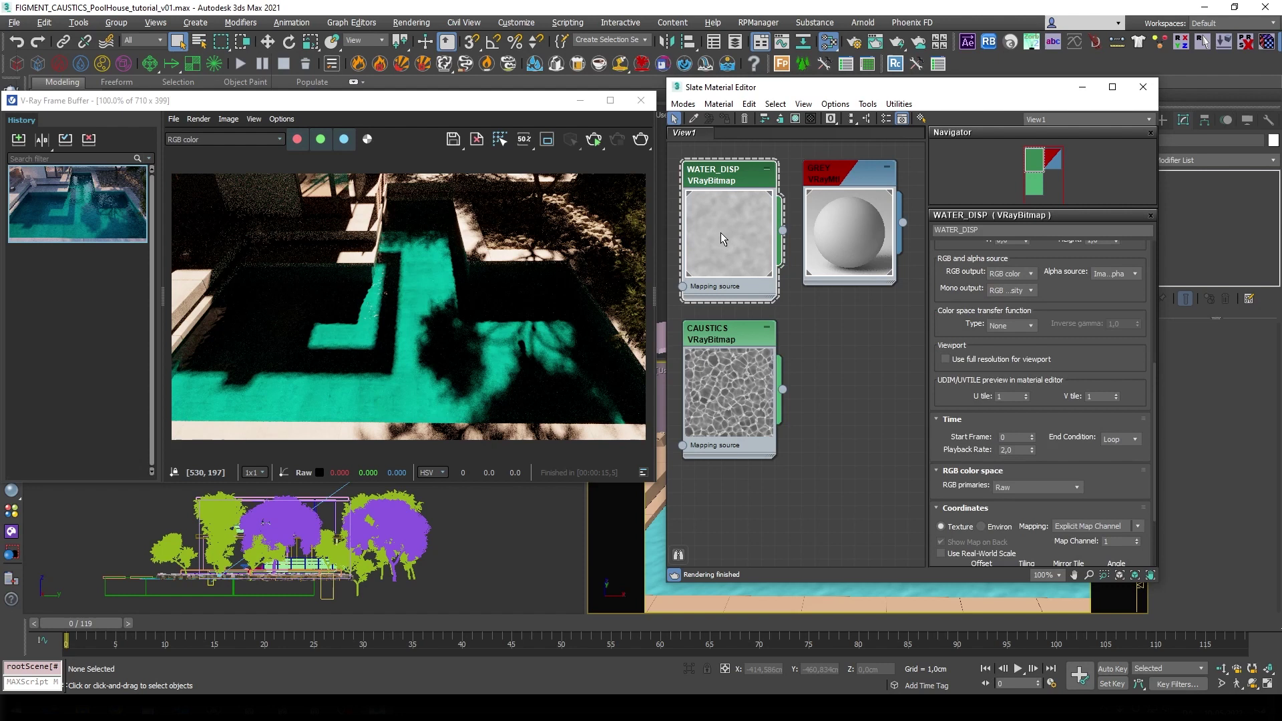
pyautogui.scroll(-1, 966, 406)
# - Match the CAUSTICS playback rate to WATER_DISP's 2.0 and move the Slate editor aside
pyautogui.doubleClick(1009, 415)
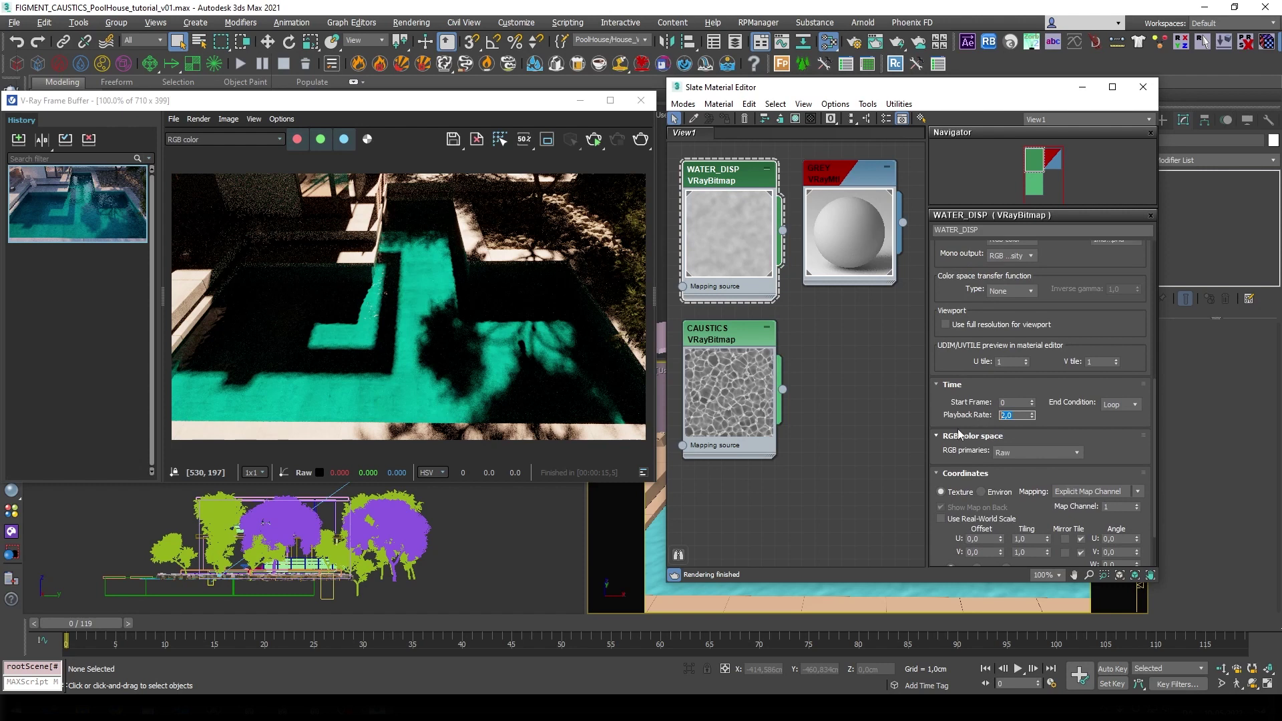
pyautogui.doubleClick(723, 339)
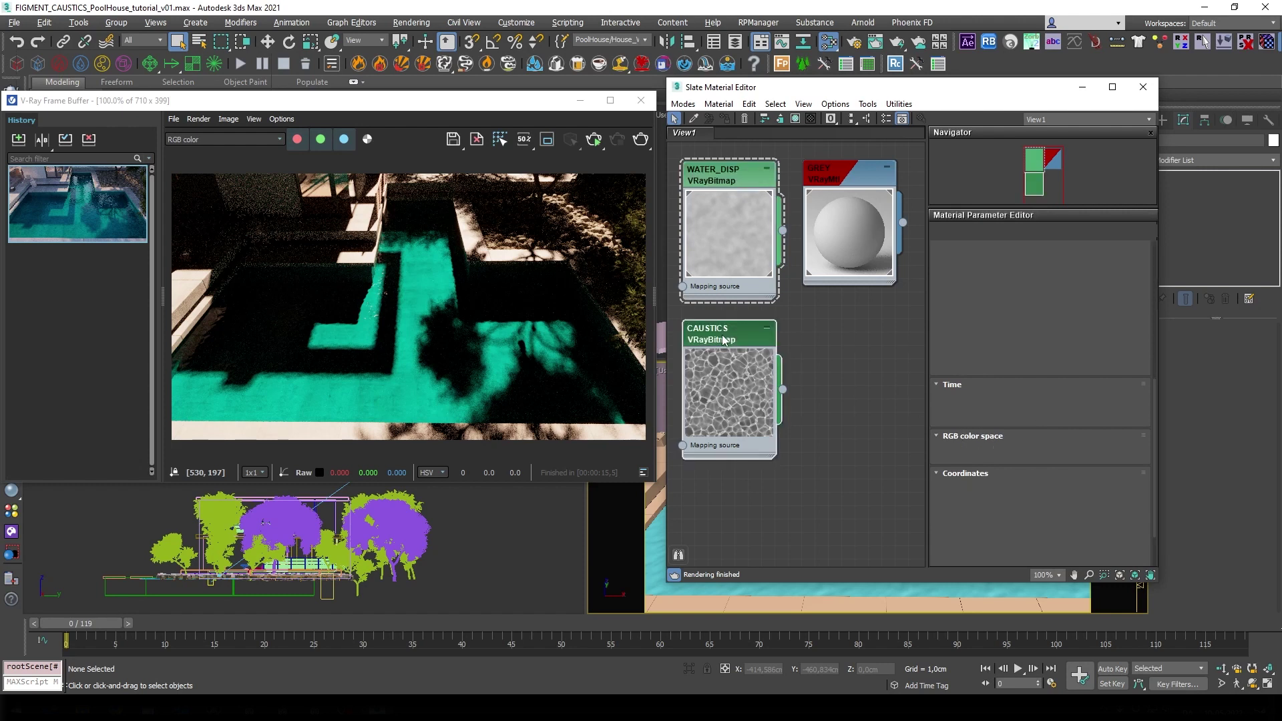
pyautogui.doubleClick(1011, 415)
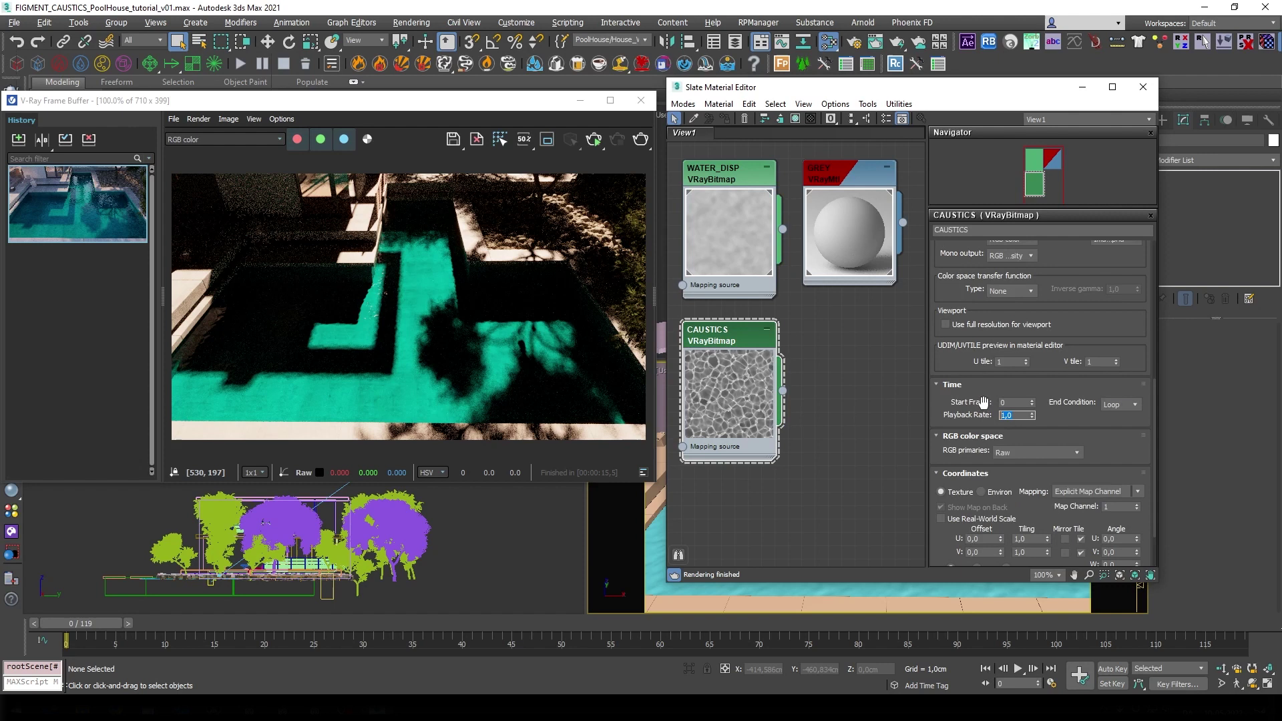
pyautogui.write('2')
pyautogui.moveTo(934, 97); pyautogui.dragTo(524, 114)
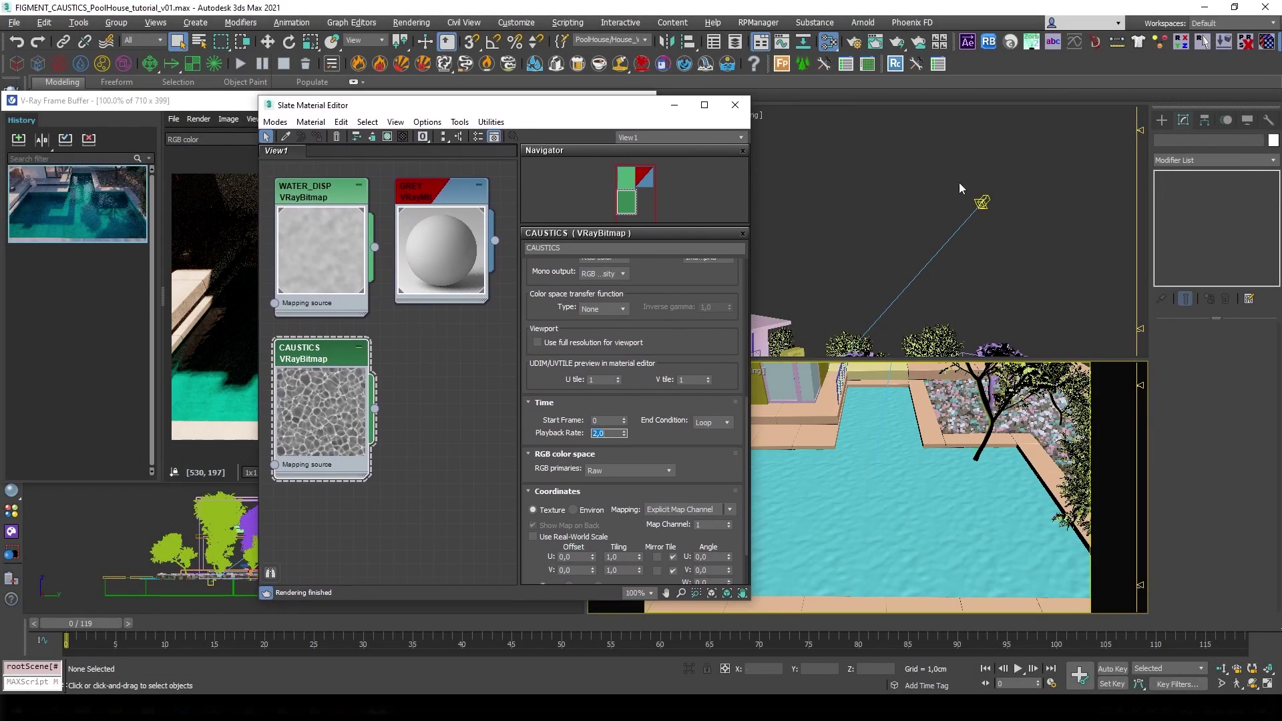
# - Wire CAUSTICS into Direct_CAUSTICS's Advanced Effects projector map as an instance
pyautogui.click(983, 203)
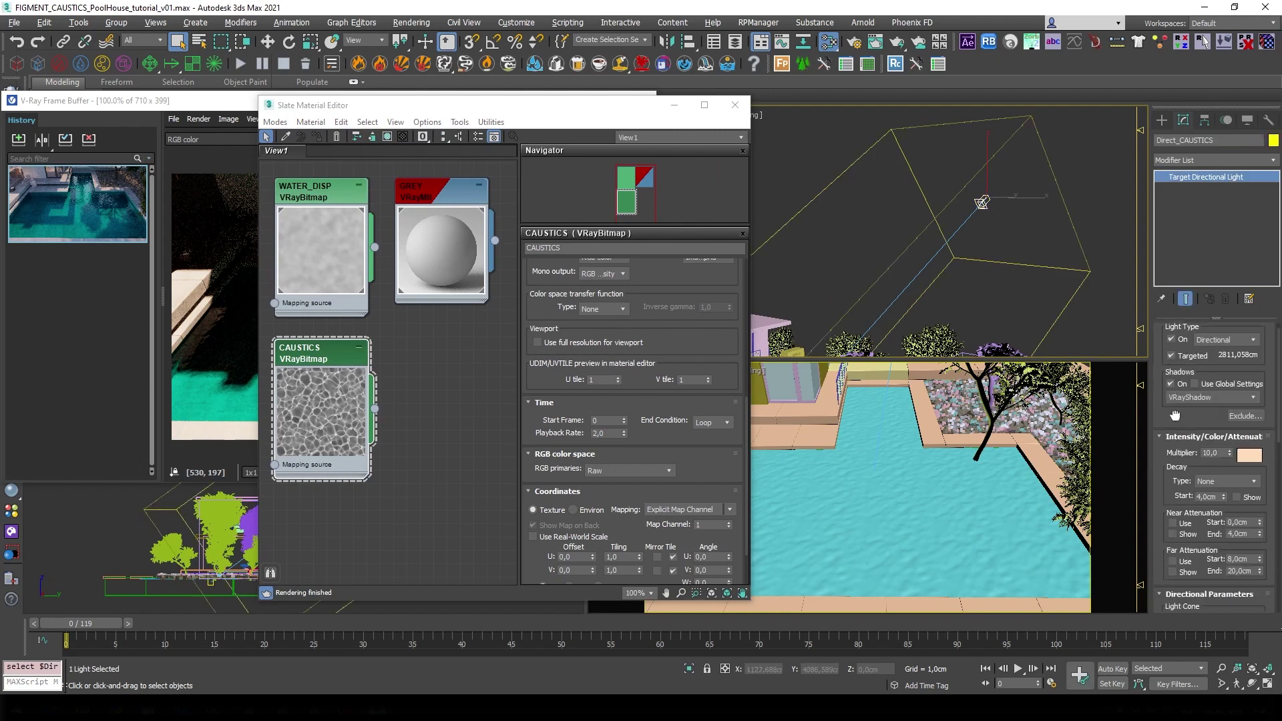
pyautogui.scroll(-5, 1201, 452)
pyautogui.scroll(-3, 1201, 451)
pyautogui.click(1198, 476)
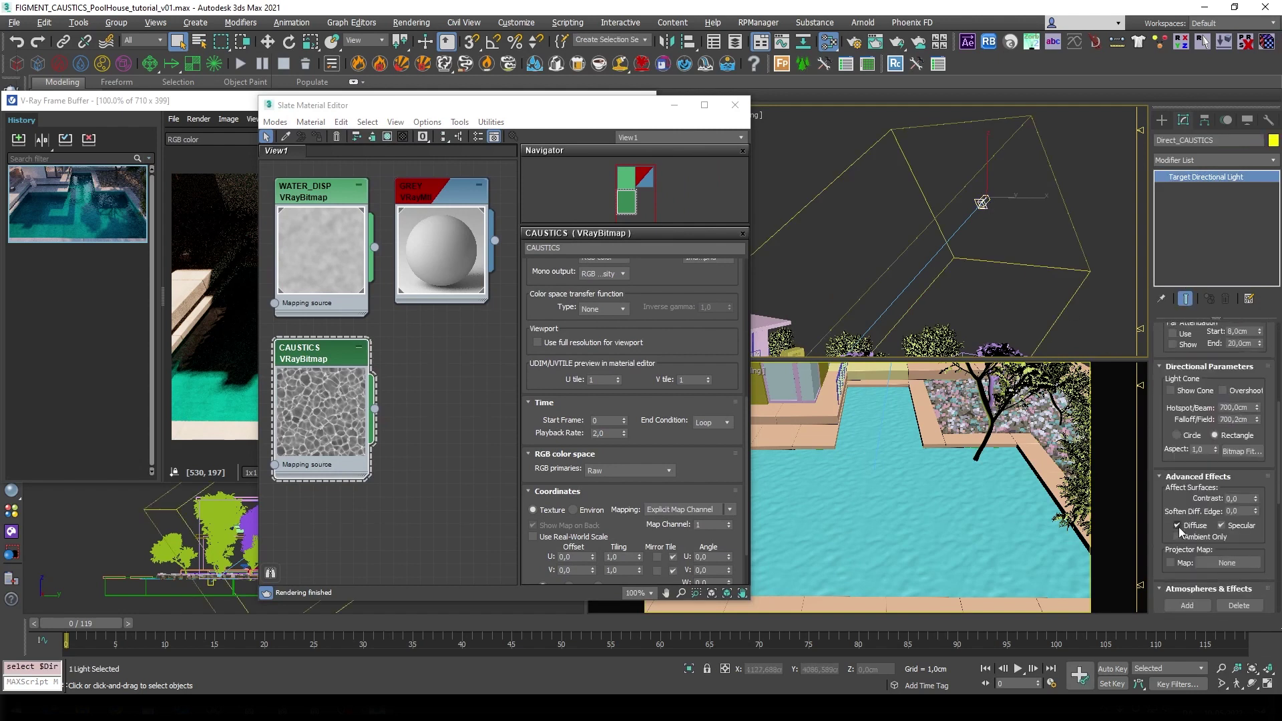
pyautogui.scroll(-2, 1164, 527)
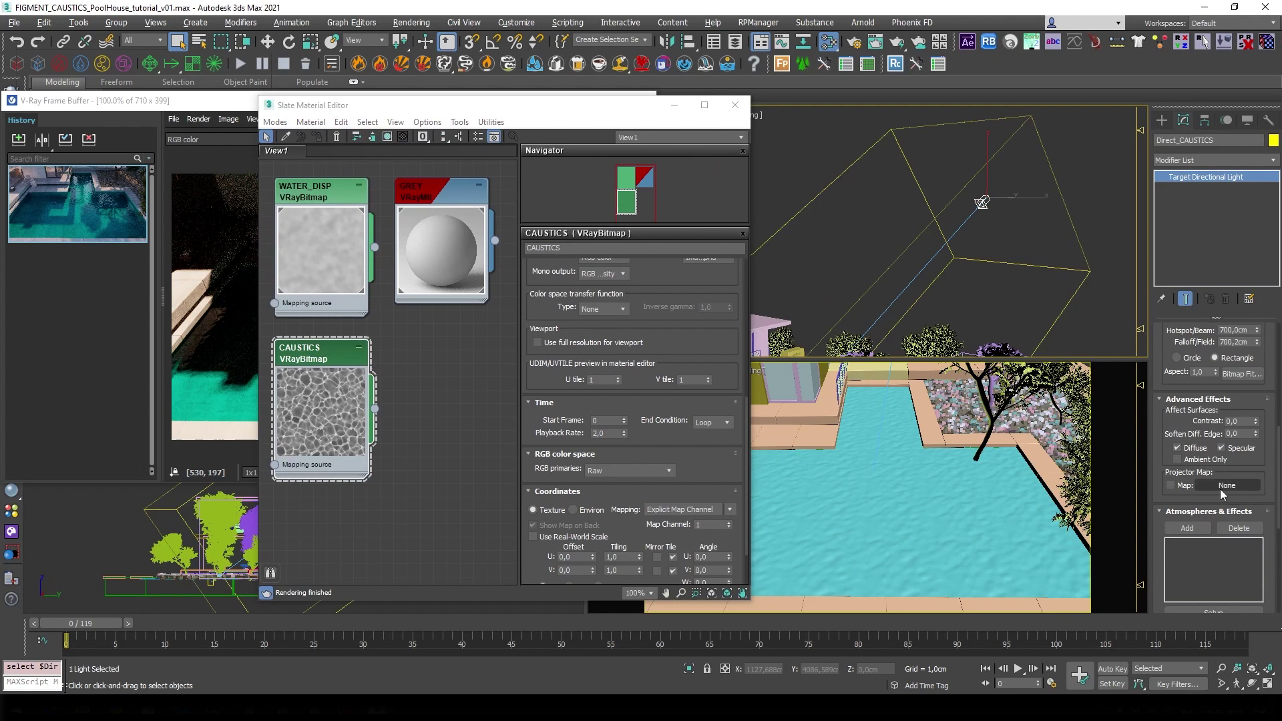
pyautogui.moveTo(374, 409)
pyautogui.mouseDown()
pyautogui.moveTo(1228, 513)
pyautogui.moveTo(1238, 484)
pyautogui.mouseUp()
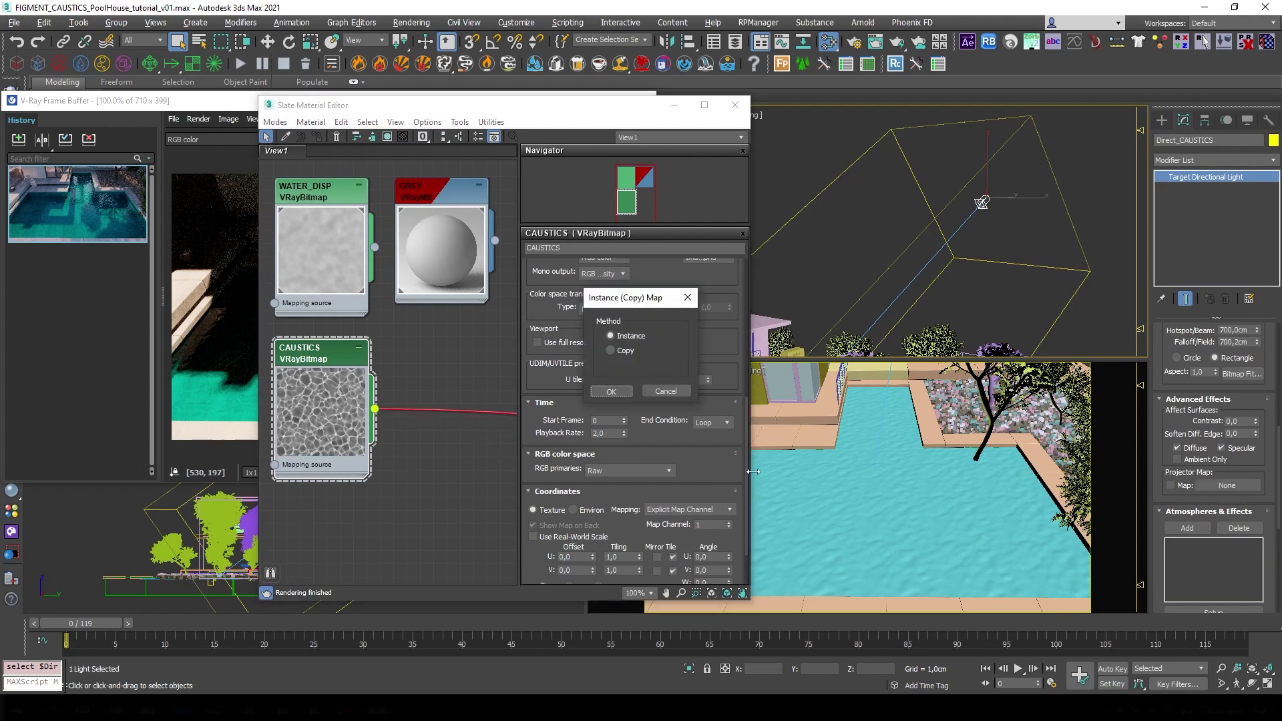
pyautogui.click(615, 392)
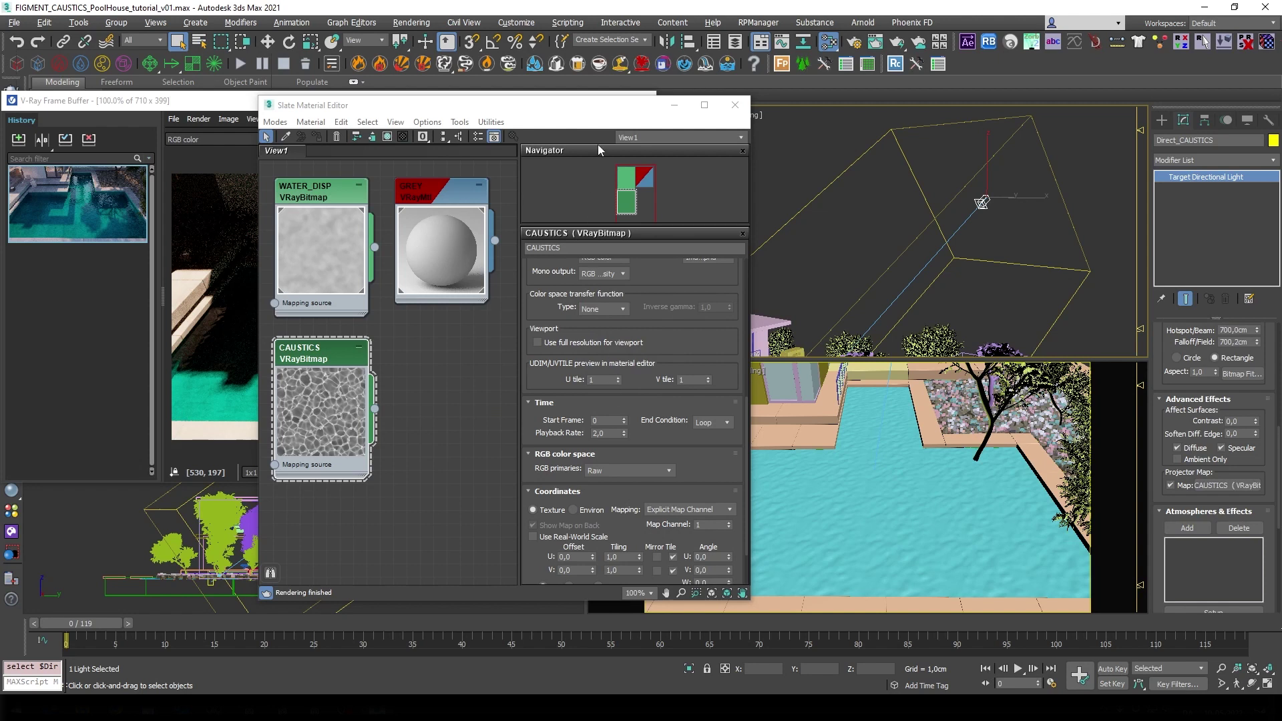
pyautogui.moveTo(588, 111); pyautogui.dragTo(997, 106)
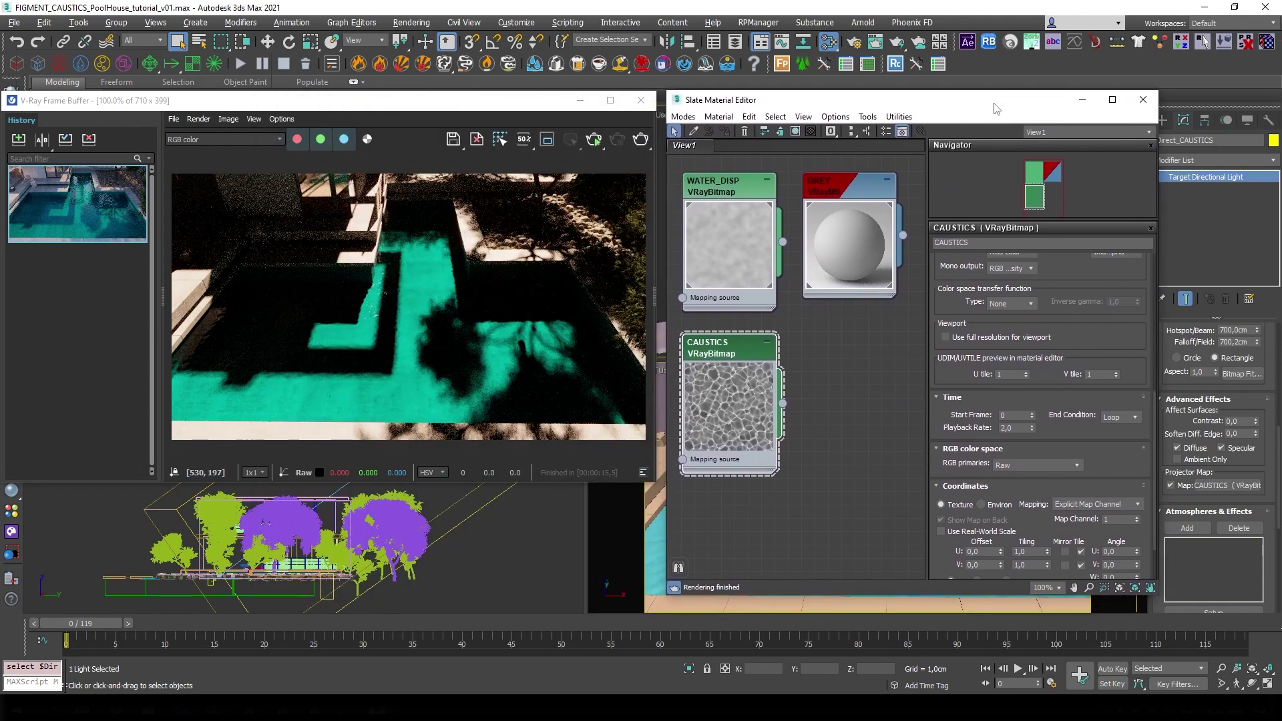
# - Start interactive rendering and set the CAUSTICS U and V tiling to 8.0
pyautogui.click(594, 140)
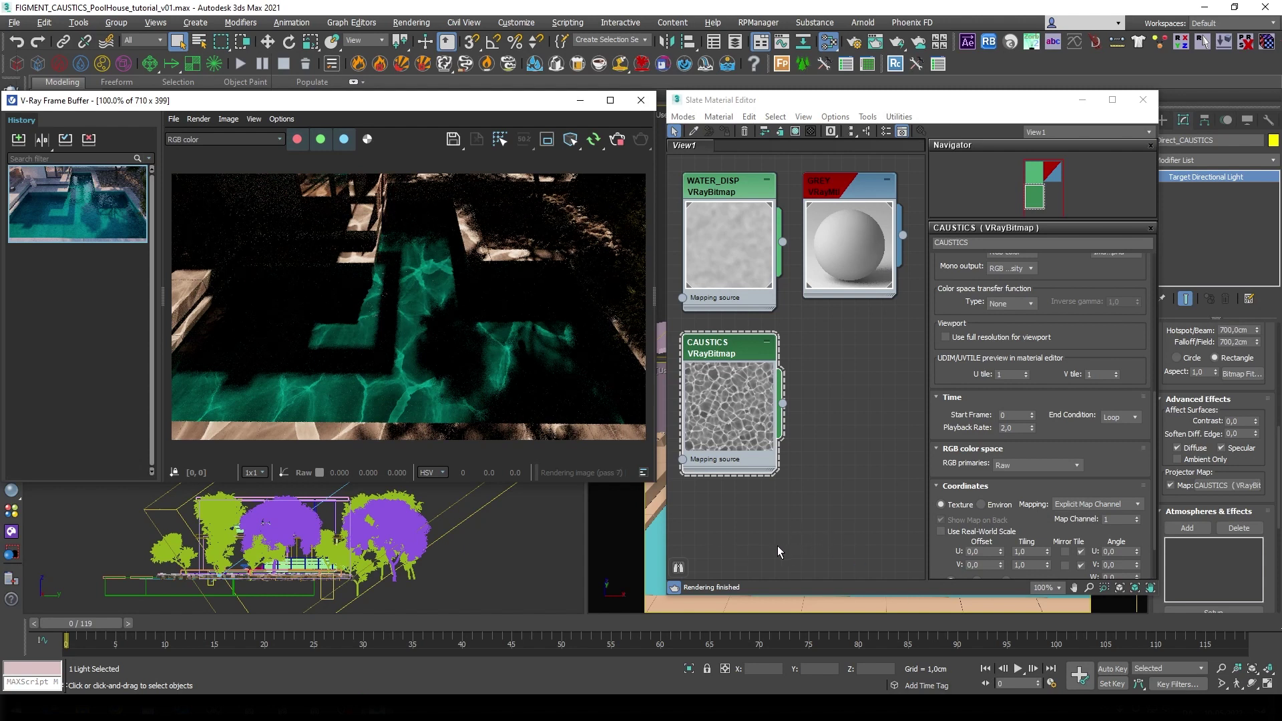
pyautogui.scroll(-3, 1044, 494)
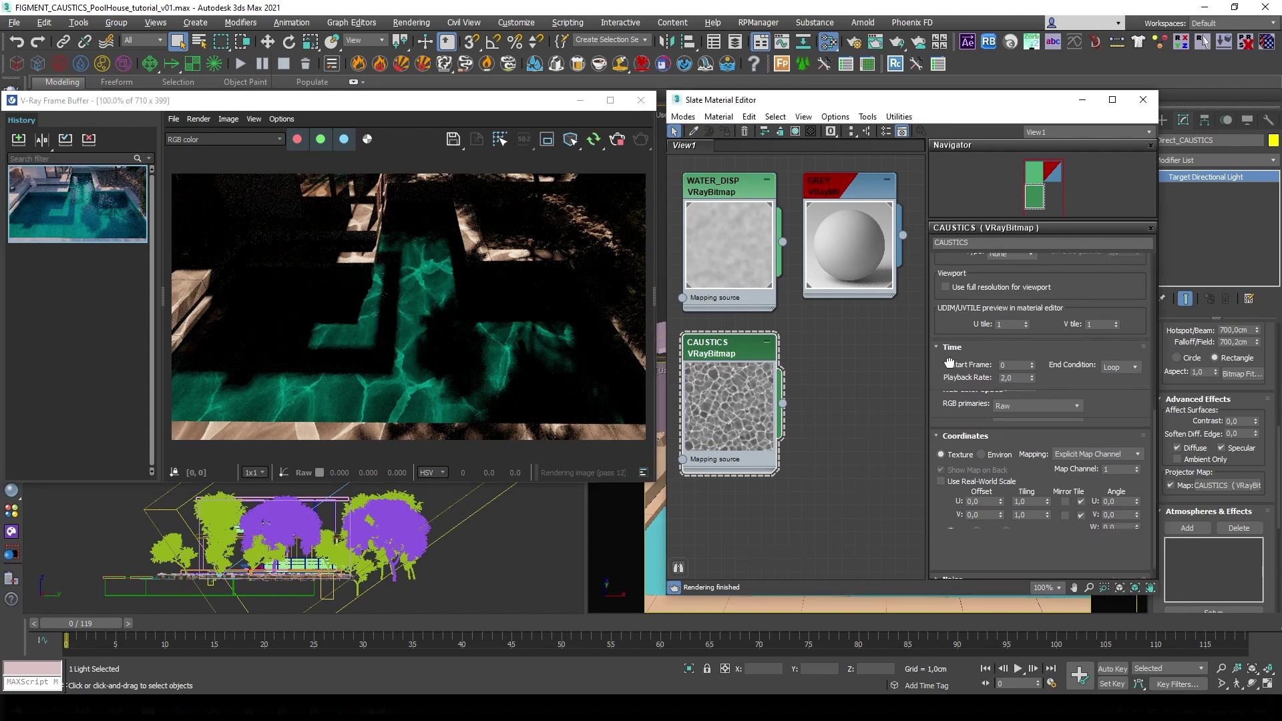
pyautogui.scroll(-2, 1044, 494)
pyautogui.moveTo(1040, 491); pyautogui.dragTo(997, 488)
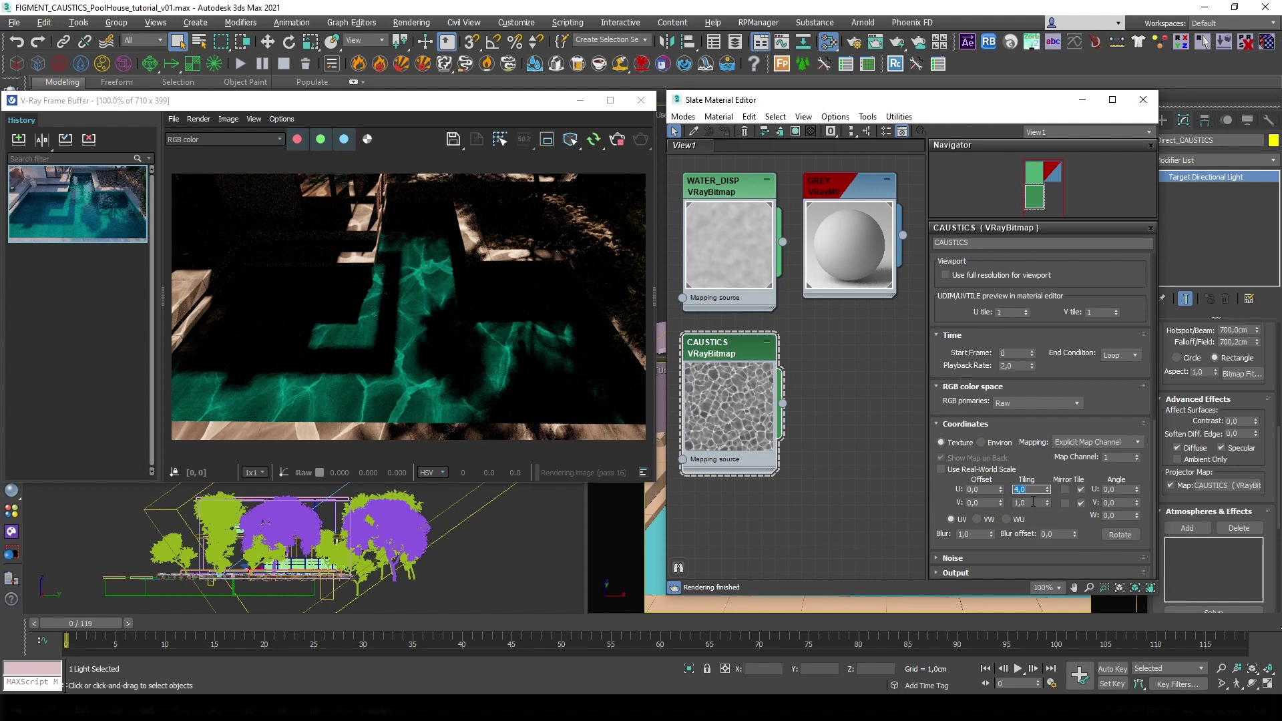
pyautogui.write('4')
pyautogui.press('Return')
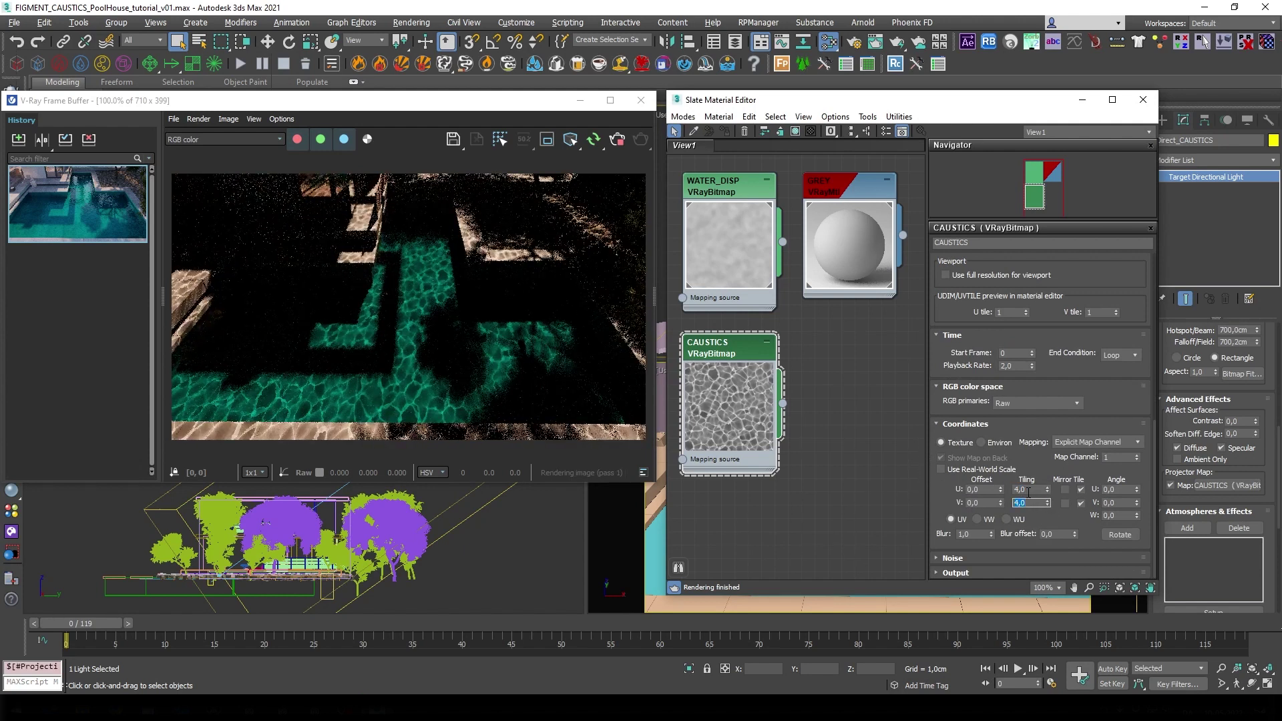
pyautogui.write('4')
pyautogui.press('Return')
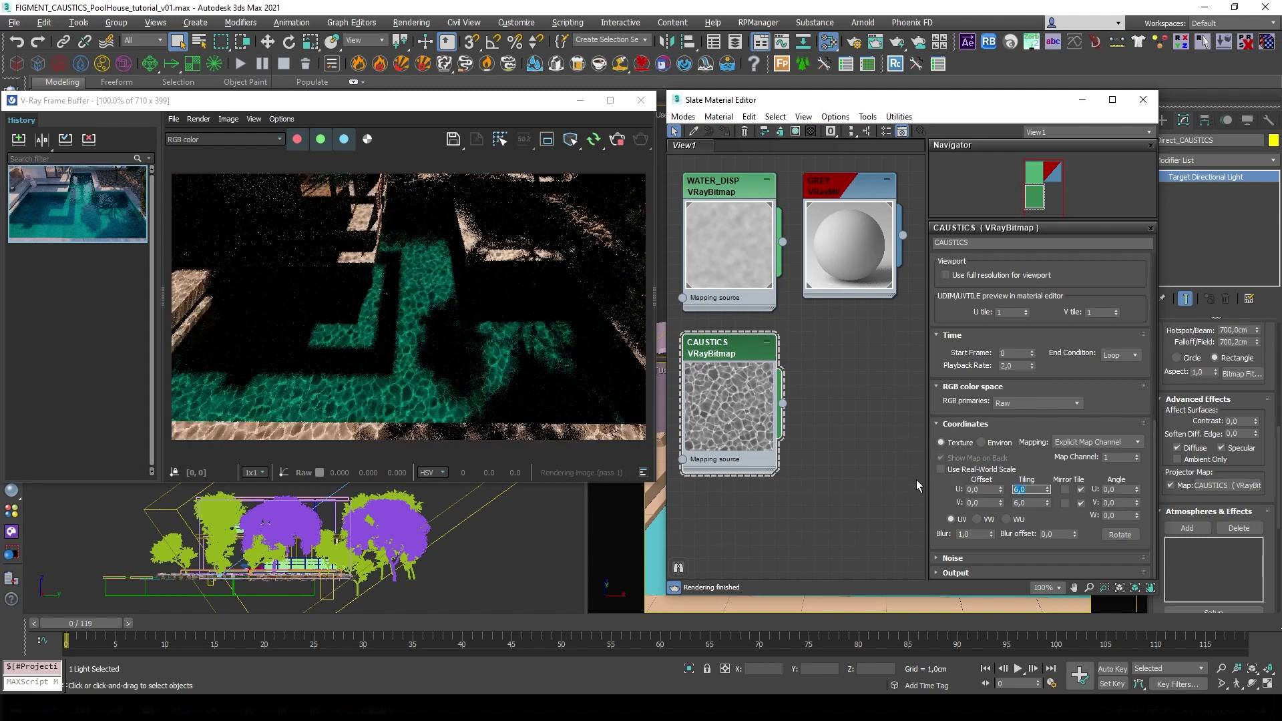
pyautogui.write('8')
pyautogui.press('Tab')
pyautogui.write('5')
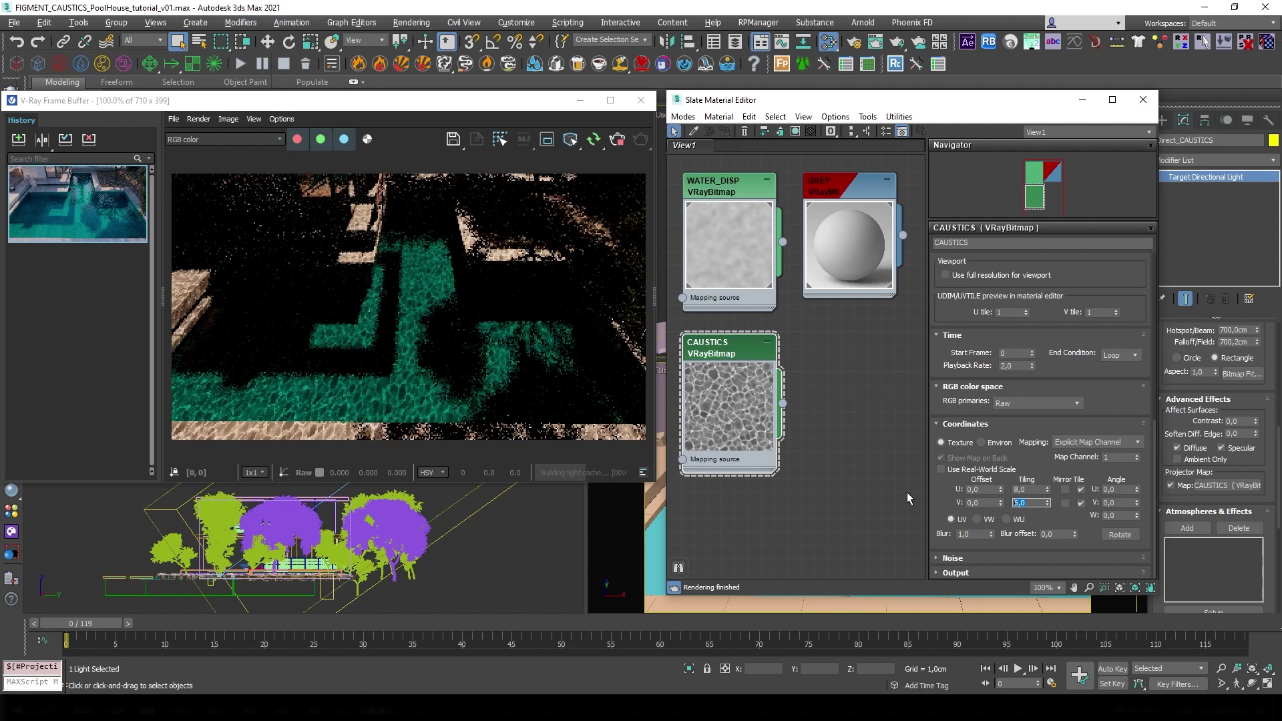
pyautogui.write('8')
pyautogui.press('Return')
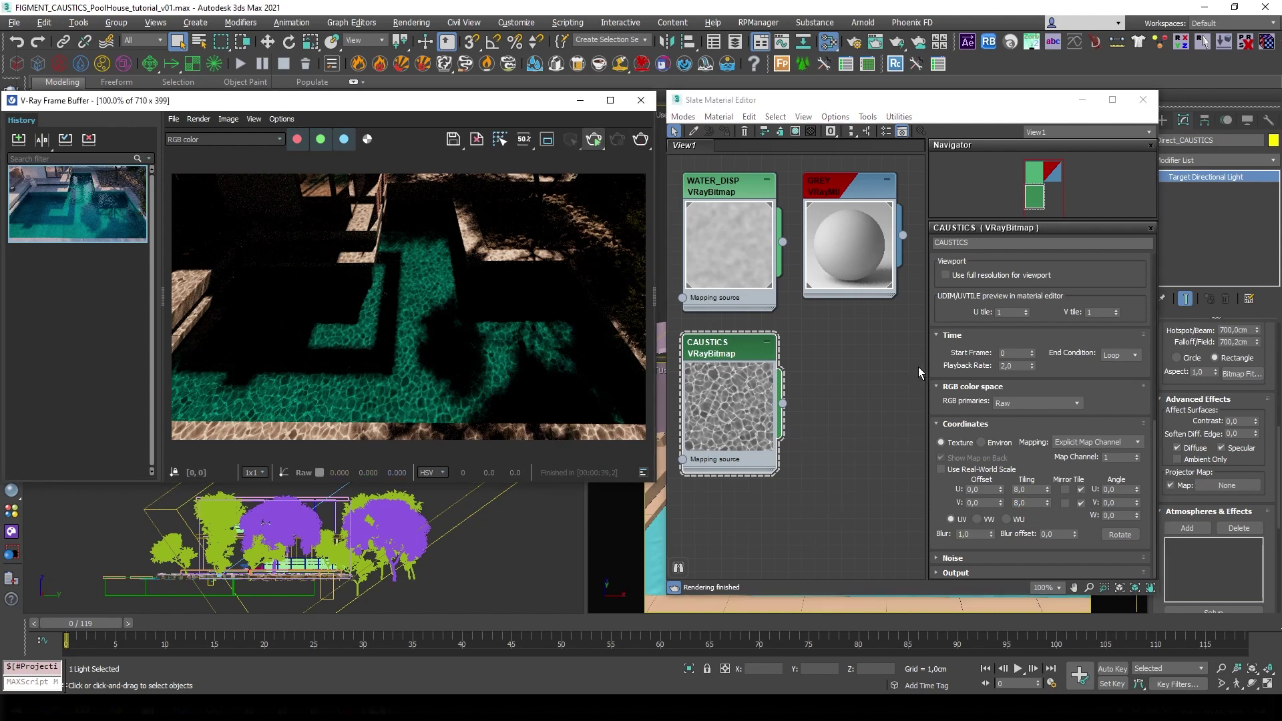
# - Close Slate and add a VRayRefraction element under Render Setup's Render Elements
pyautogui.click(1142, 99)
pyautogui.press('F10')
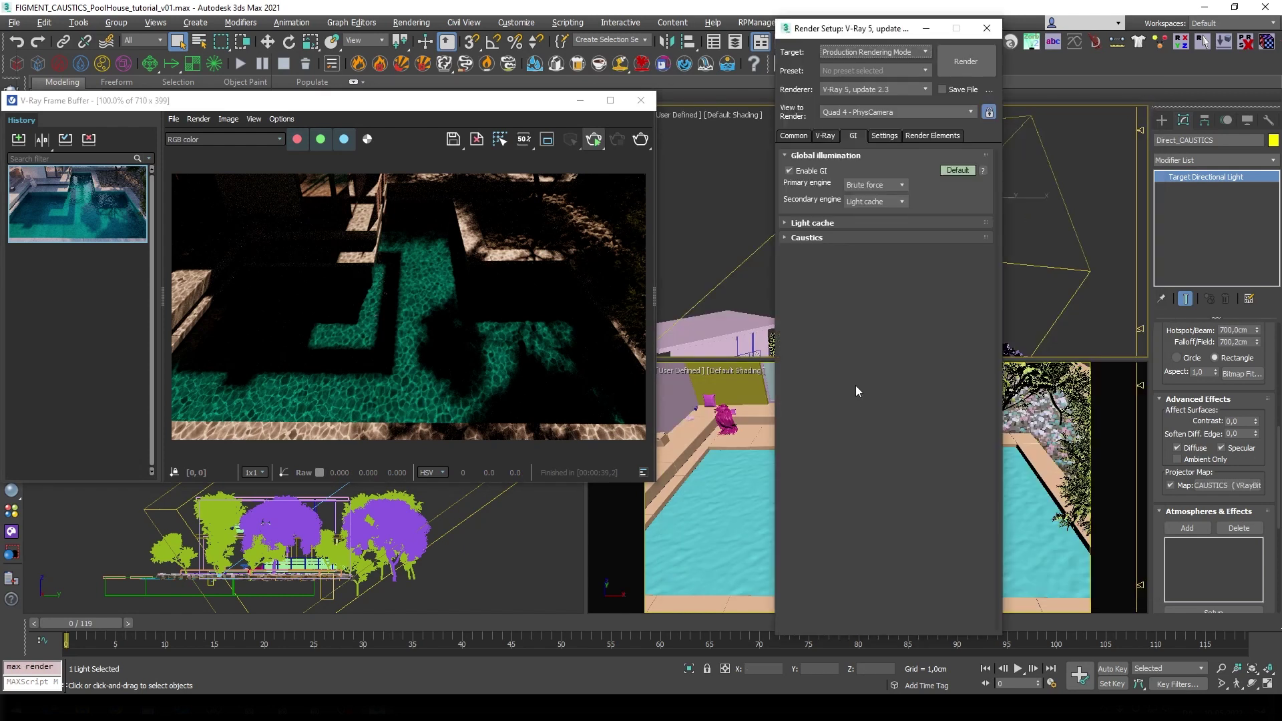
pyautogui.click(933, 135)
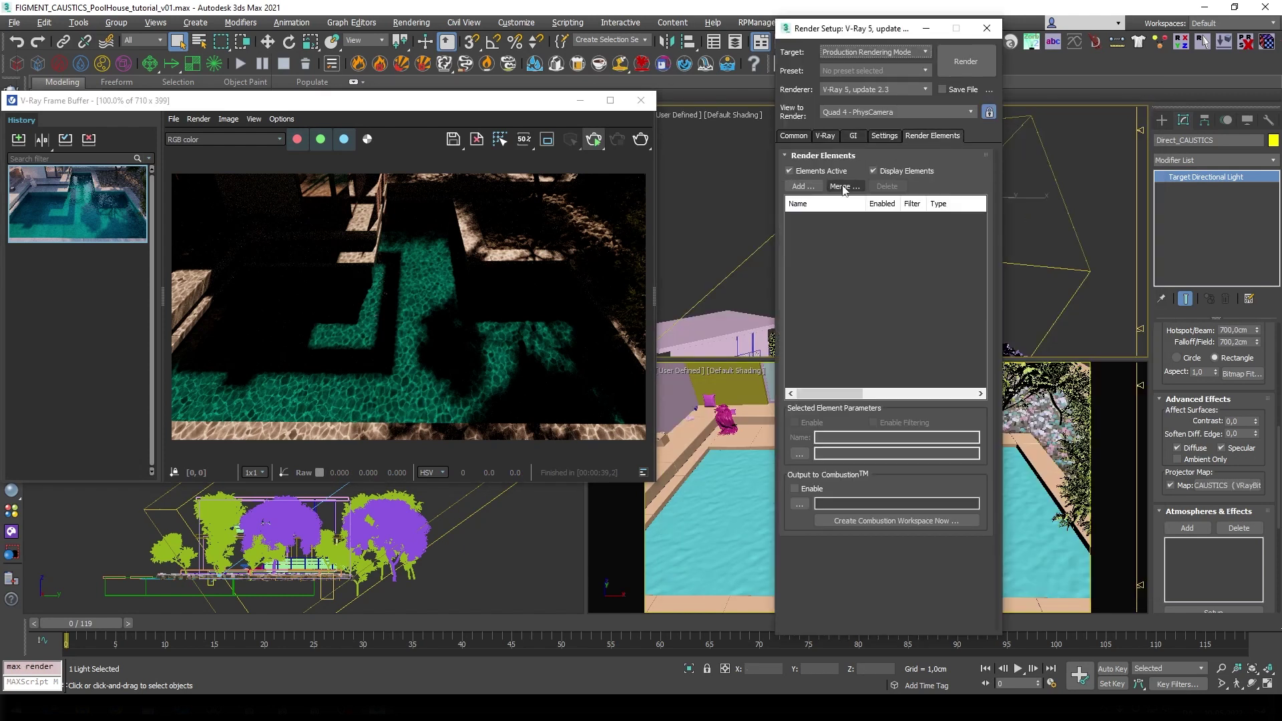
pyautogui.click(800, 186)
pyautogui.moveTo(994, 259); pyautogui.dragTo(987, 335)
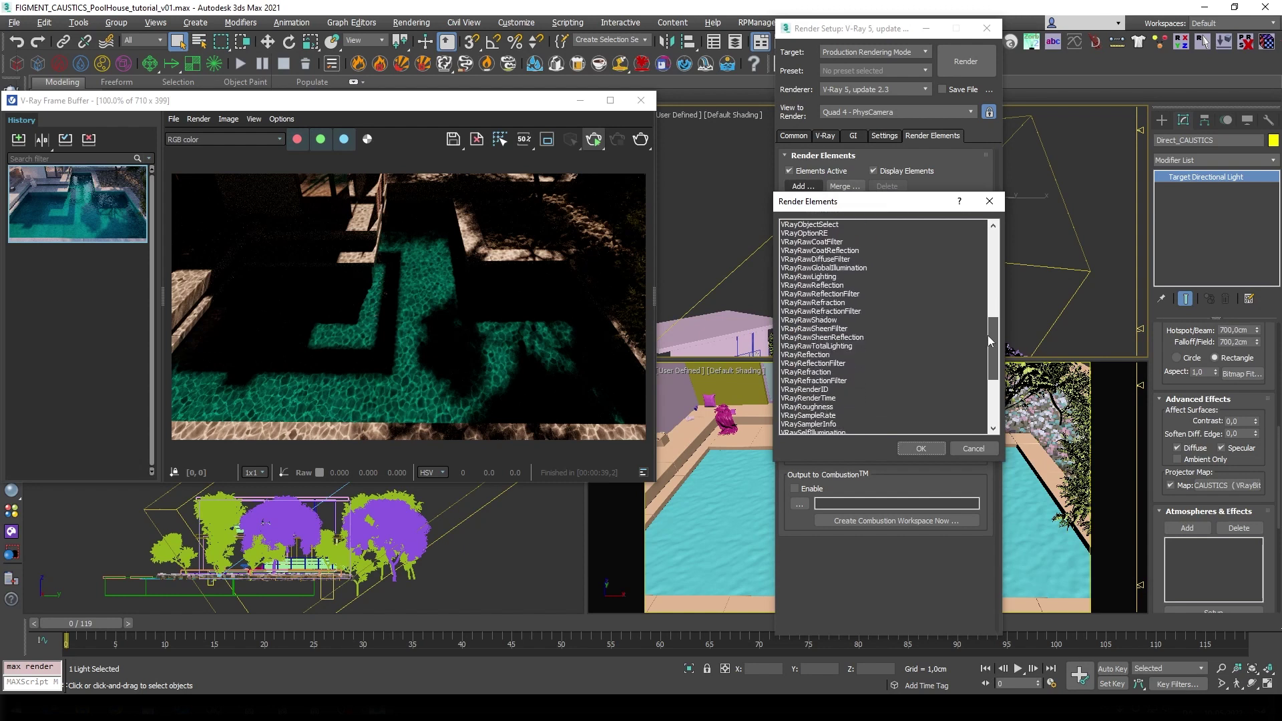
pyautogui.click(813, 374)
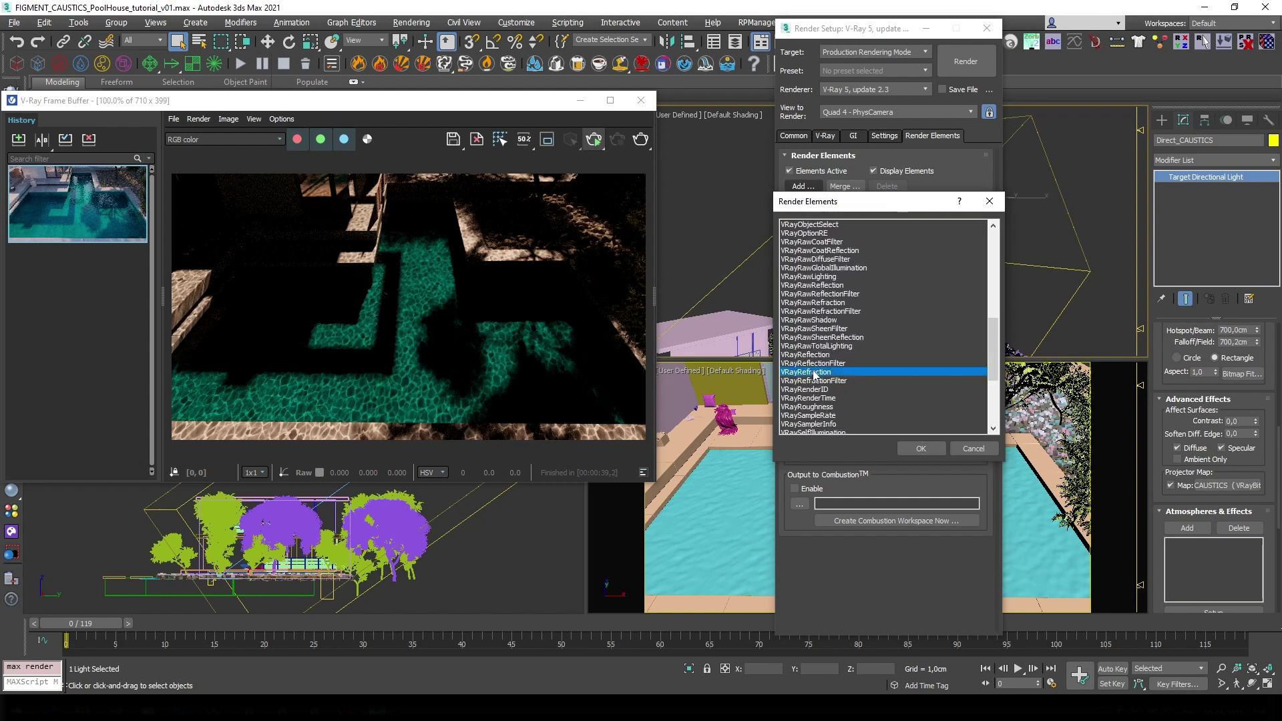
pyautogui.doubleClick(851, 371)
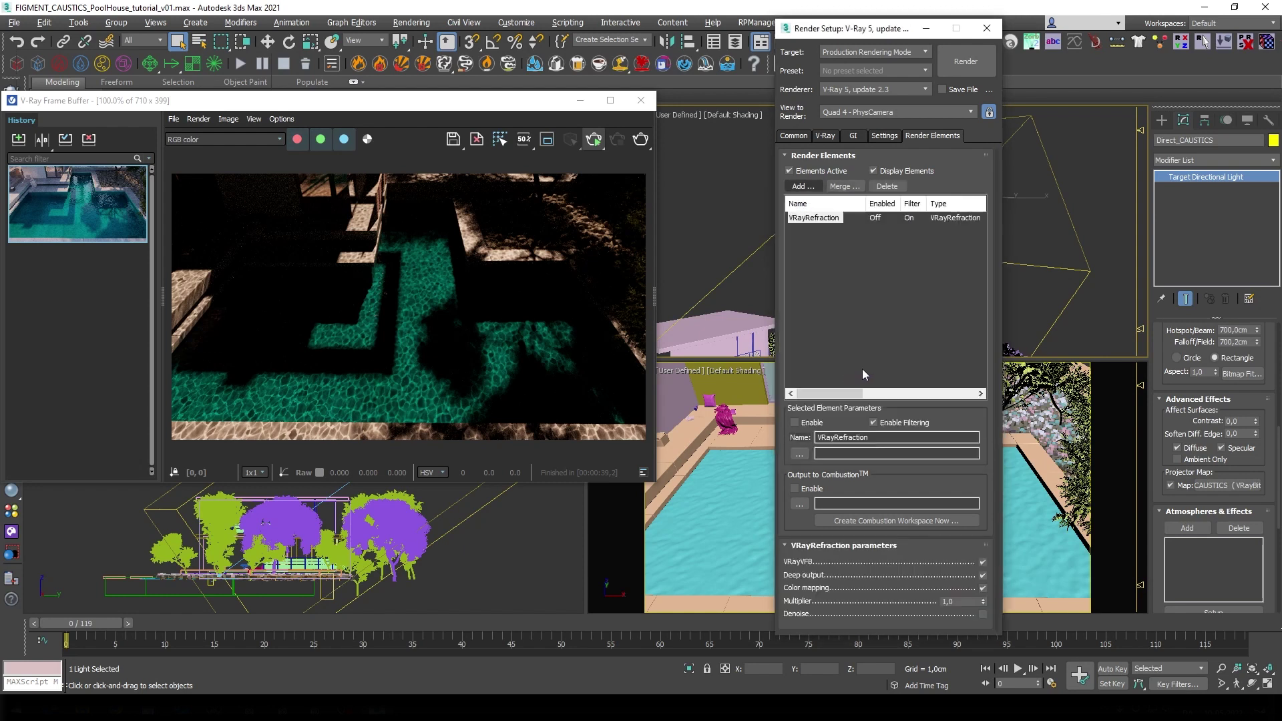
pyautogui.click(986, 28)
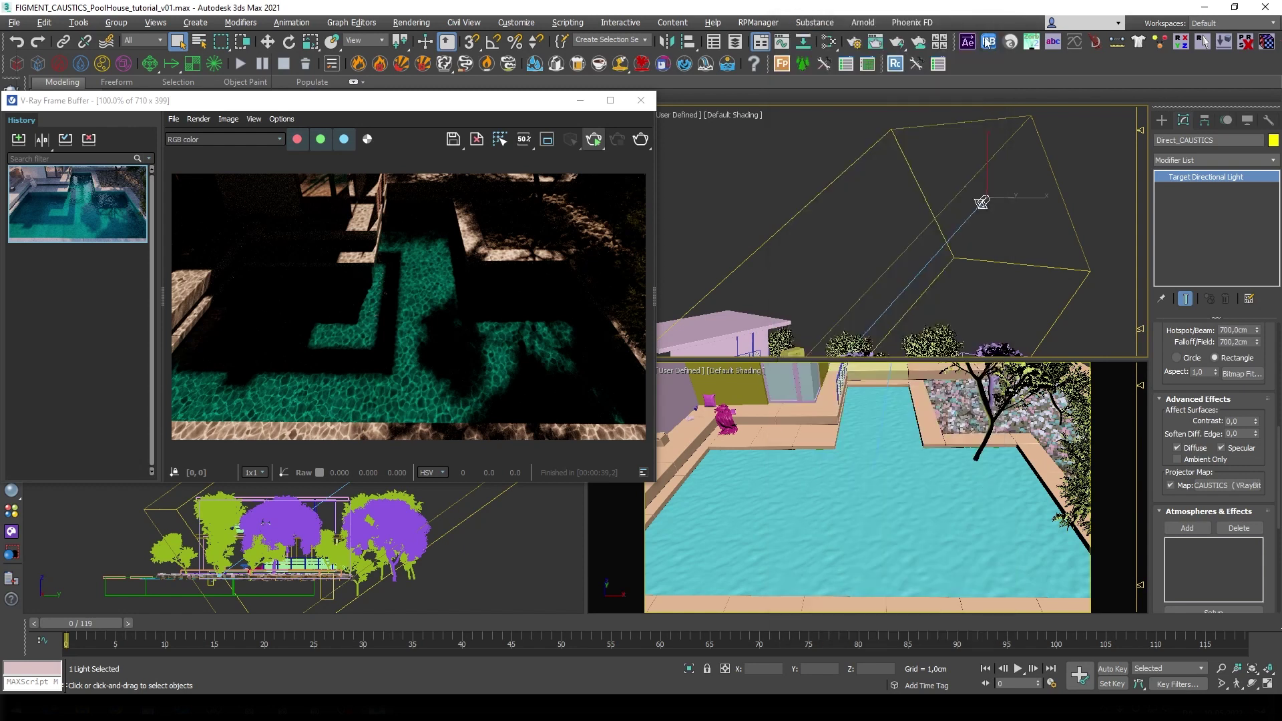
# - Render the perspective view, check the VRayRefraction channel, then return to RGB color
pyautogui.click(781, 460)
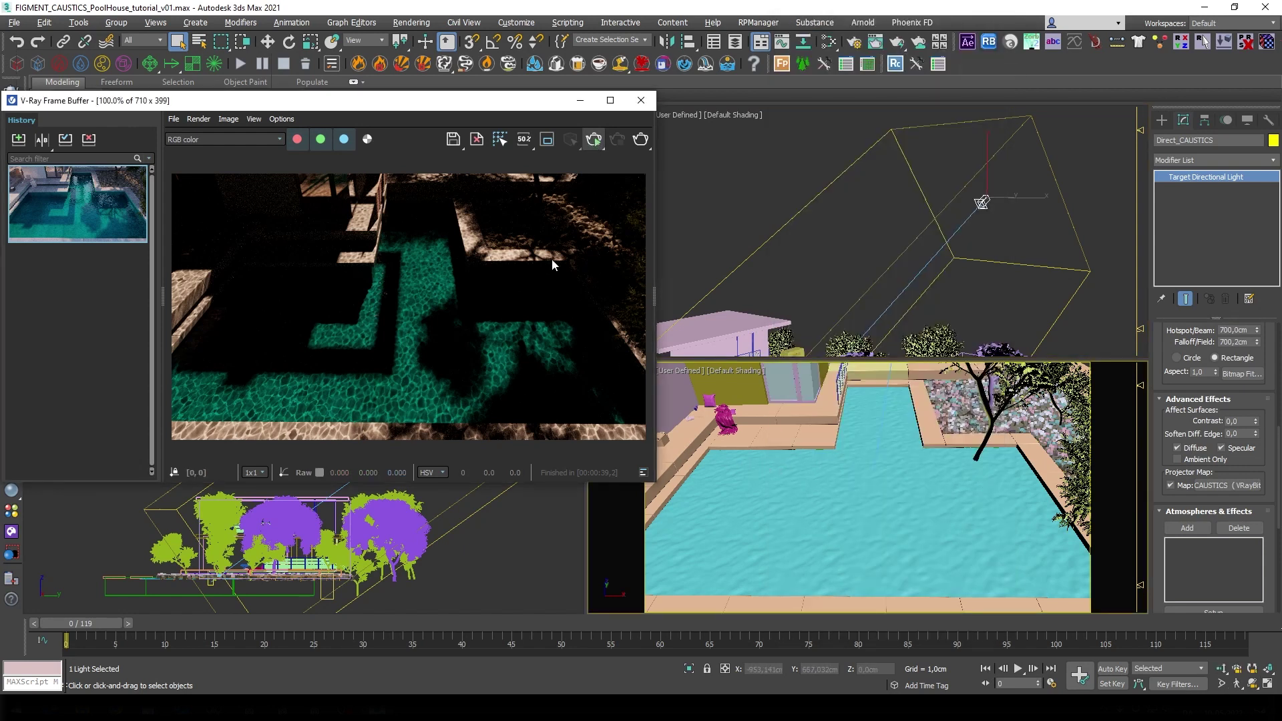
pyautogui.hotkey('shift', 'q')
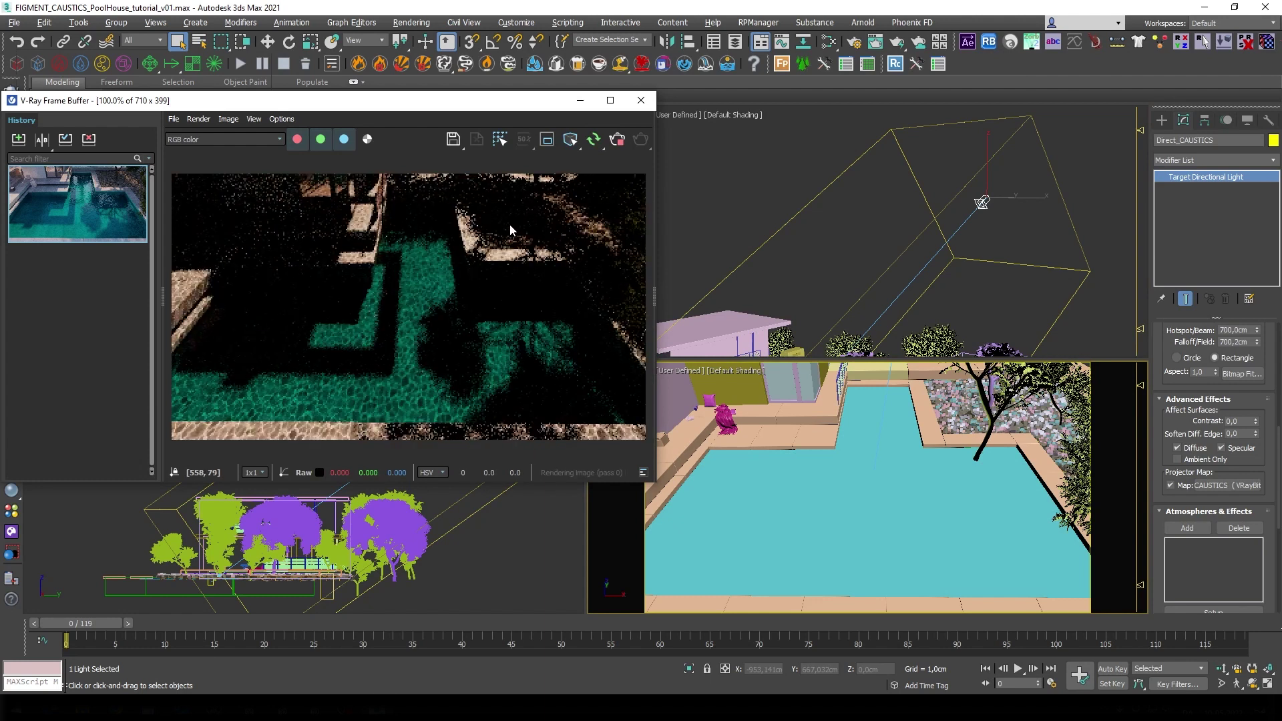
pyautogui.click(238, 140)
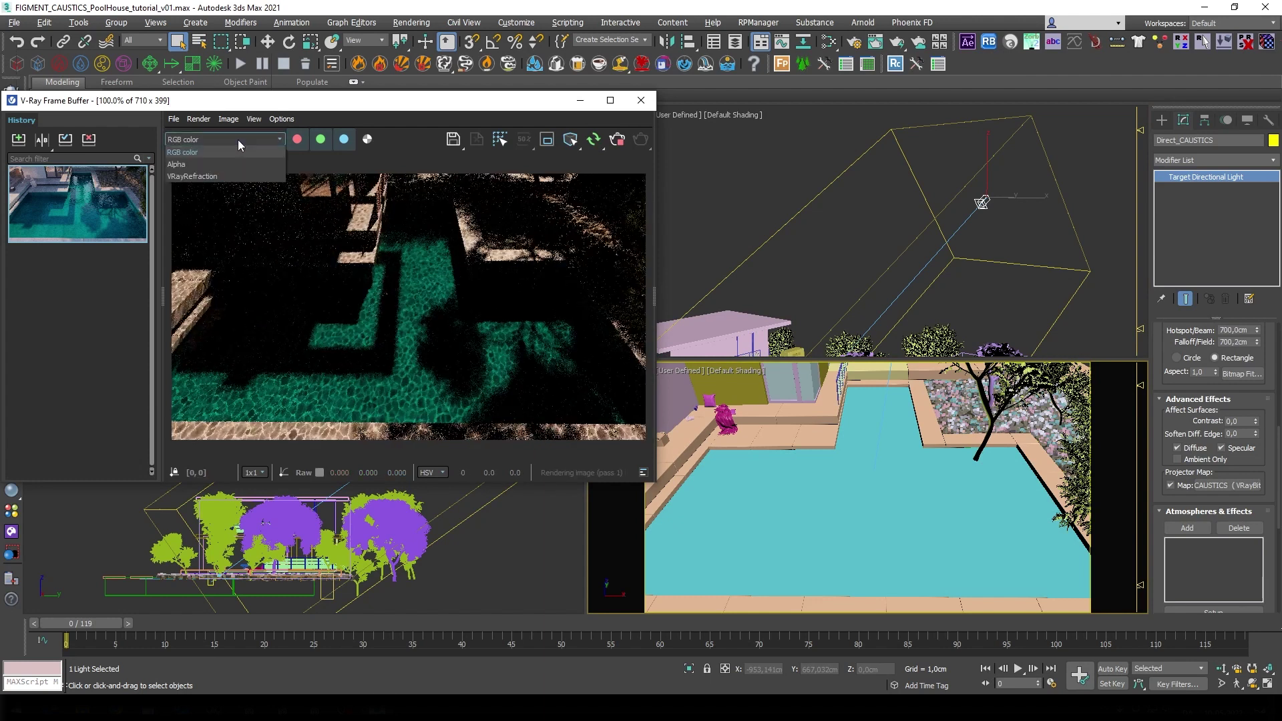
pyautogui.click(215, 174)
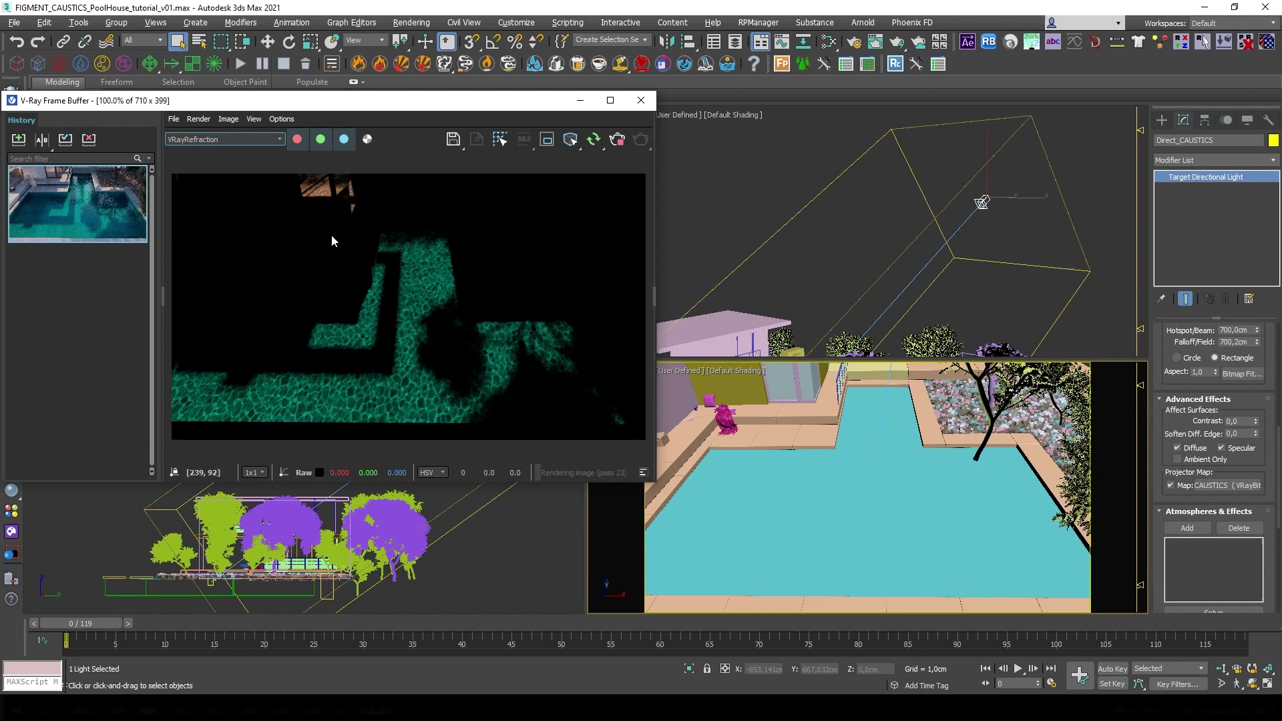
pyautogui.click(248, 139)
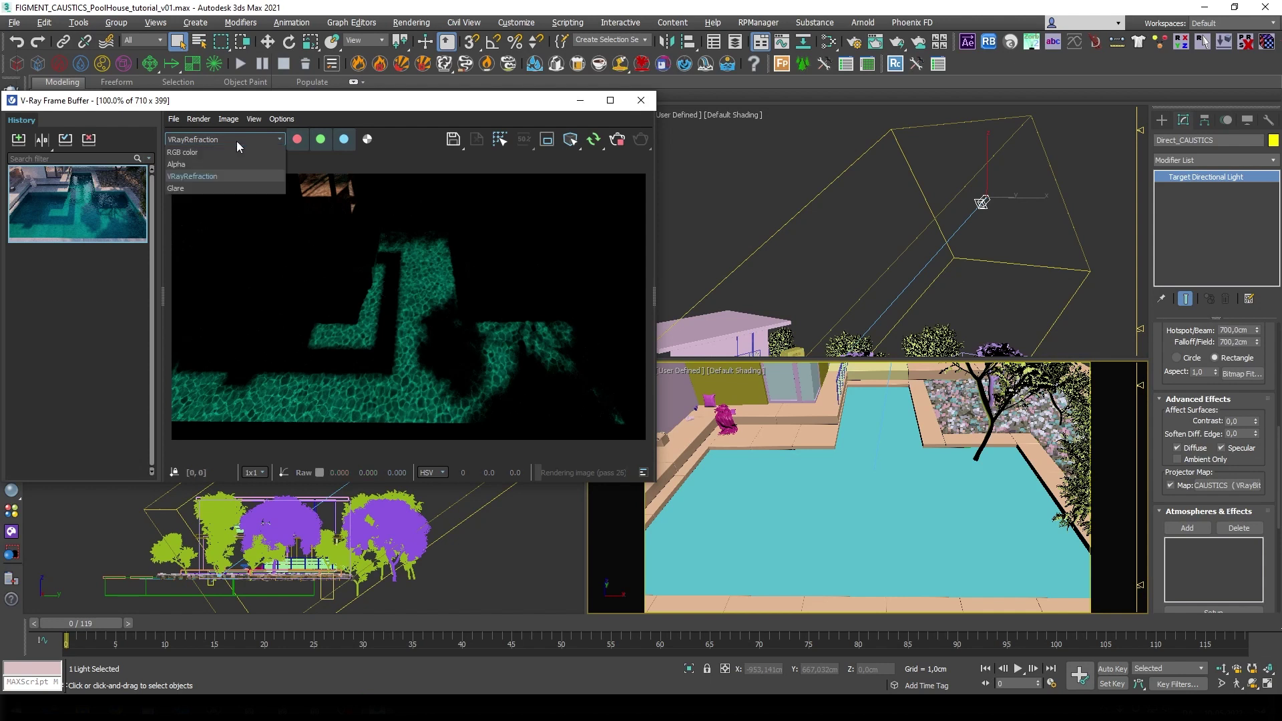
pyautogui.click(223, 151)
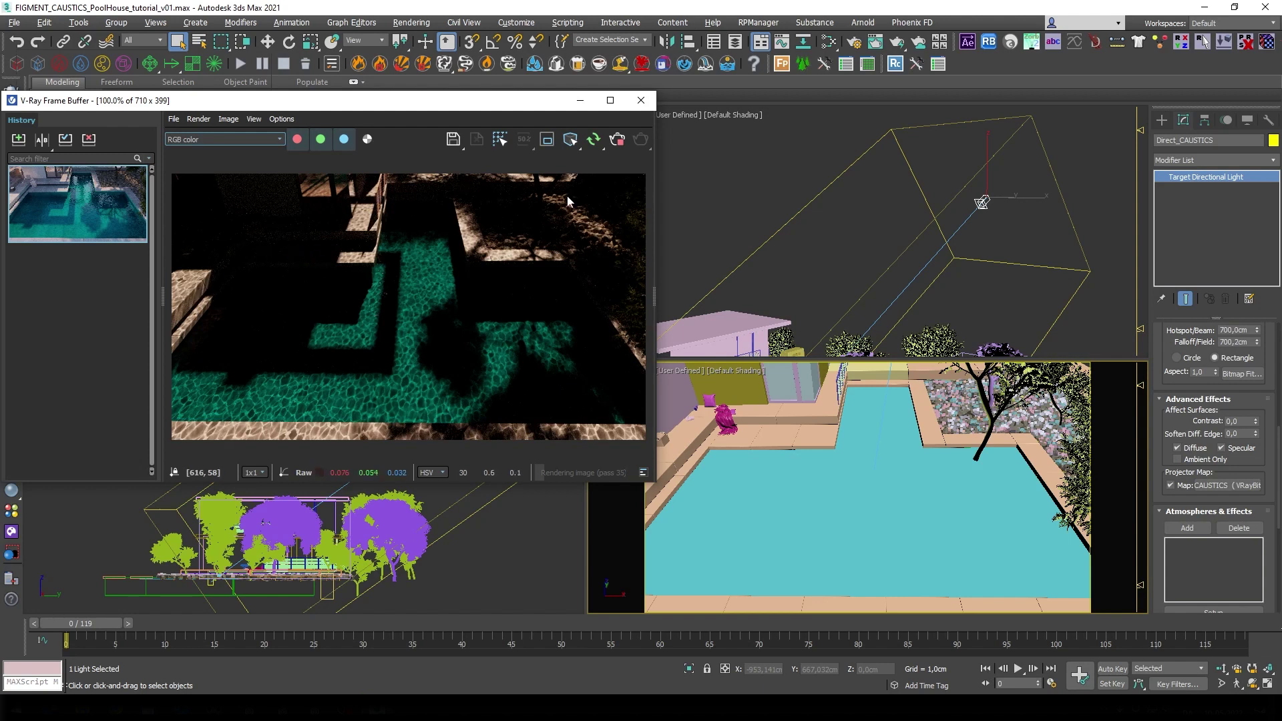
# - Close the frame buffer and select 05_WATER_POOL through the WATER named selection set
pyautogui.click(642, 105)
pyautogui.click(826, 496)
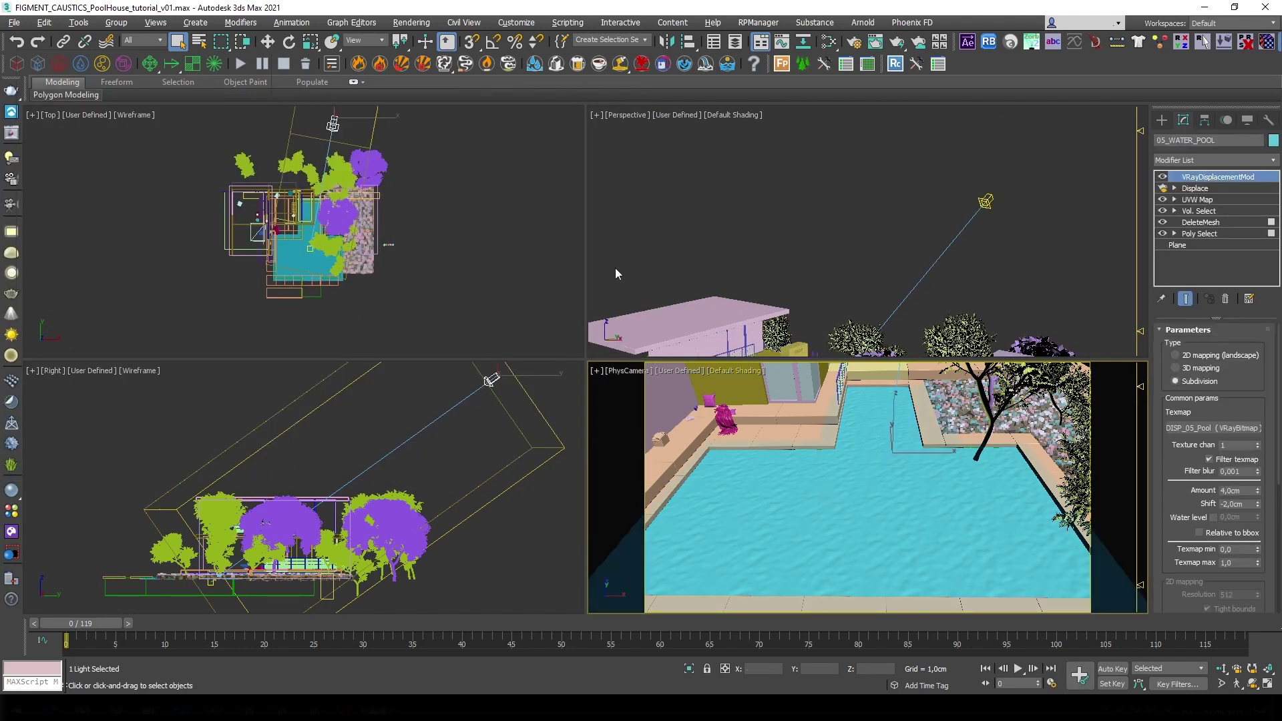
pyautogui.click(601, 40)
pyautogui.write('WATER')
pyautogui.press('Return')
# - Mask the V-Ray render to an include list of only 05_WATER_POOL from the WATER set
pyautogui.press('F10')
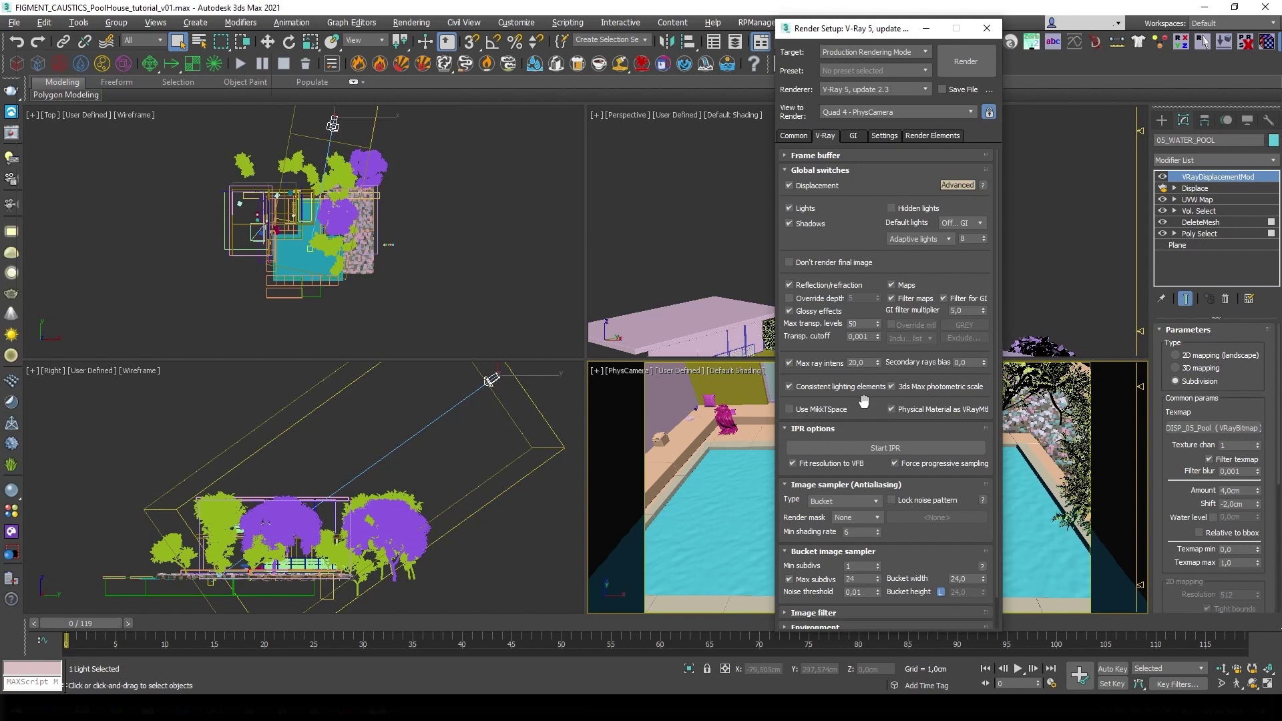
pyautogui.click(861, 518)
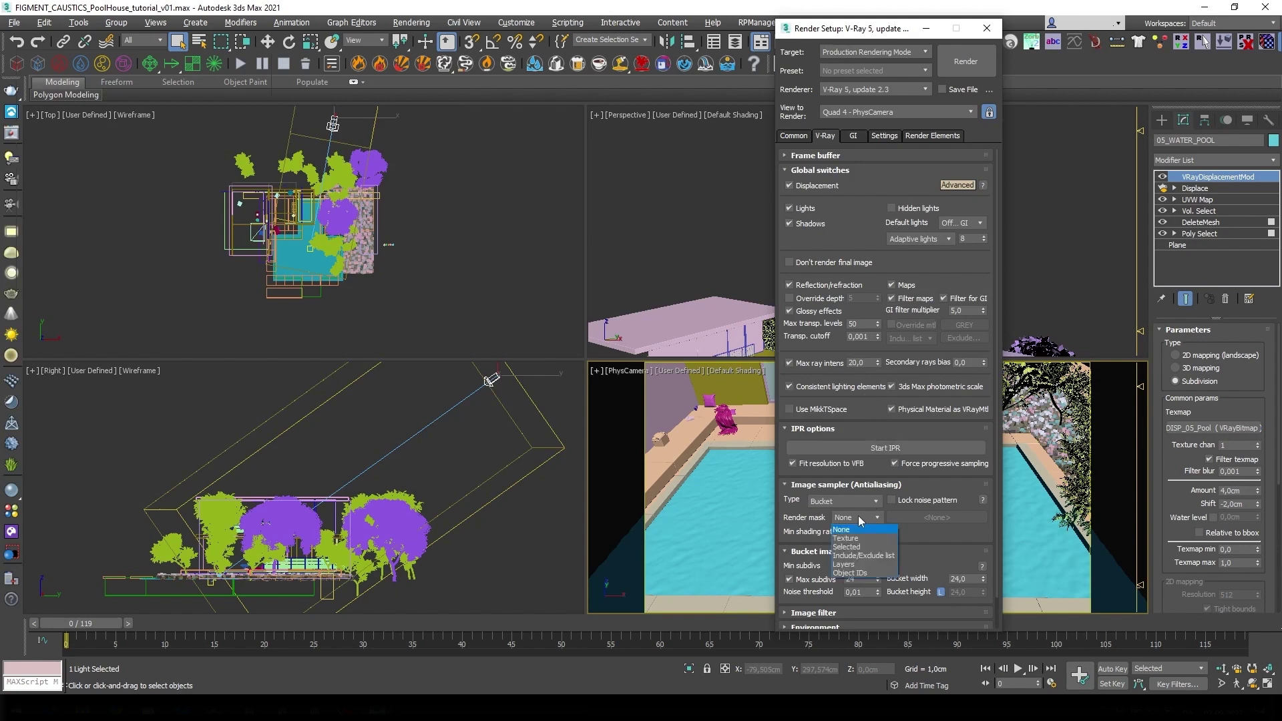
pyautogui.click(855, 558)
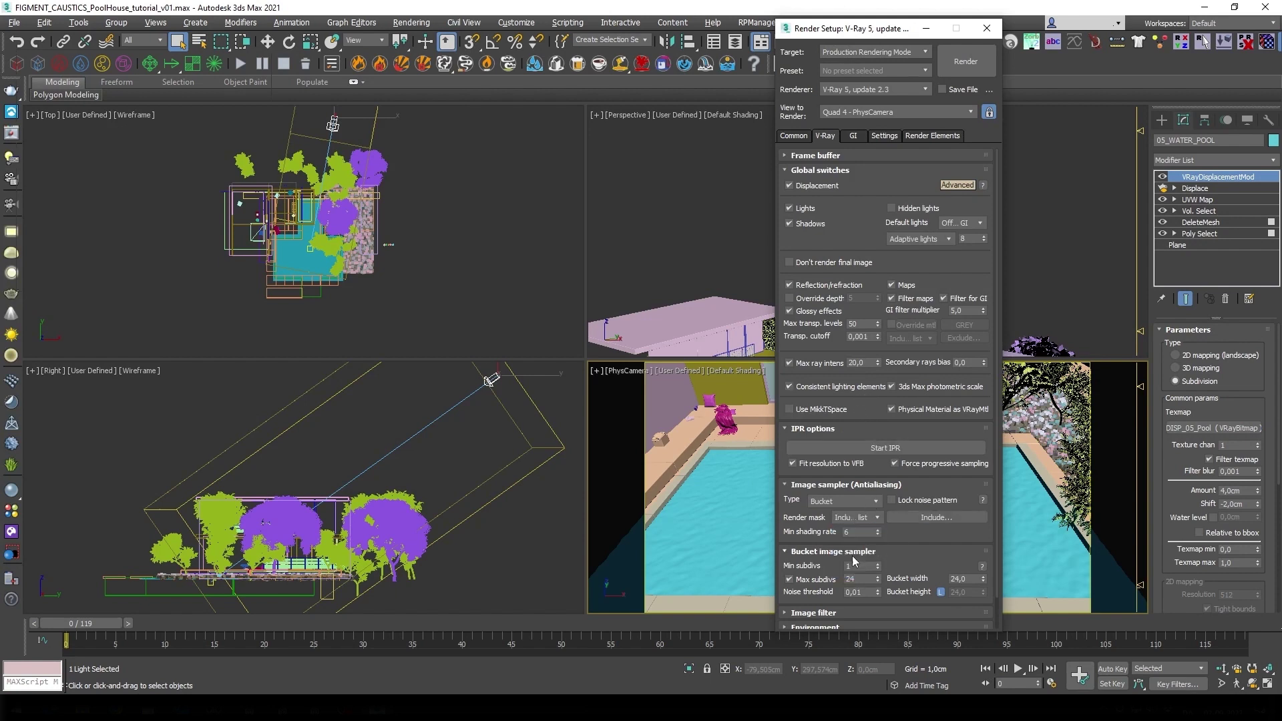
pyautogui.click(934, 518)
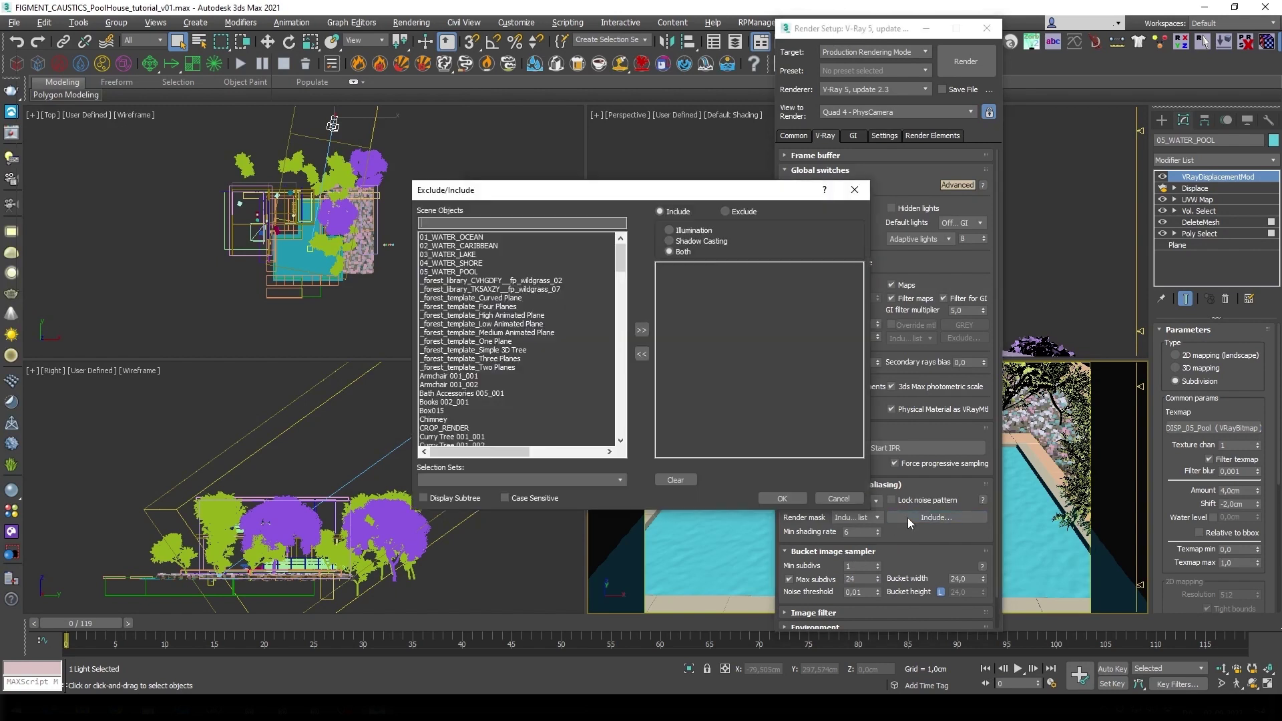
pyautogui.click(530, 474)
pyautogui.scroll(-1, 535, 478)
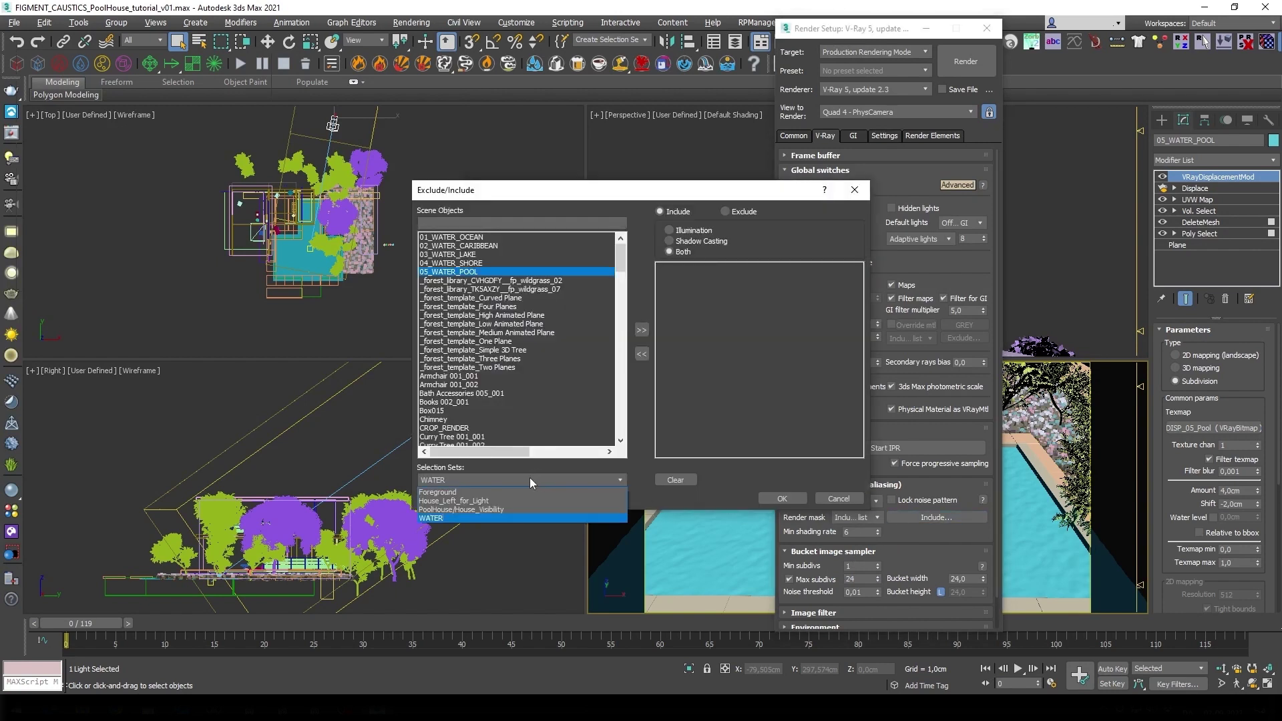
pyautogui.click(468, 518)
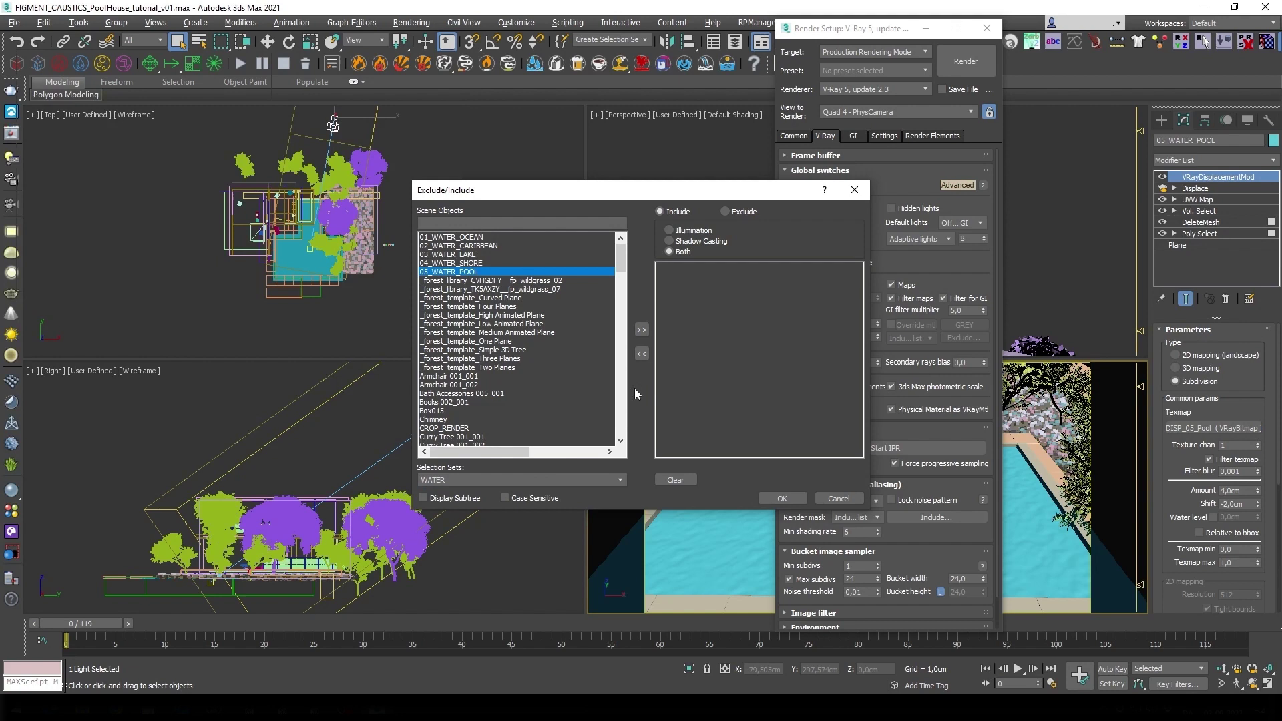
pyautogui.click(641, 329)
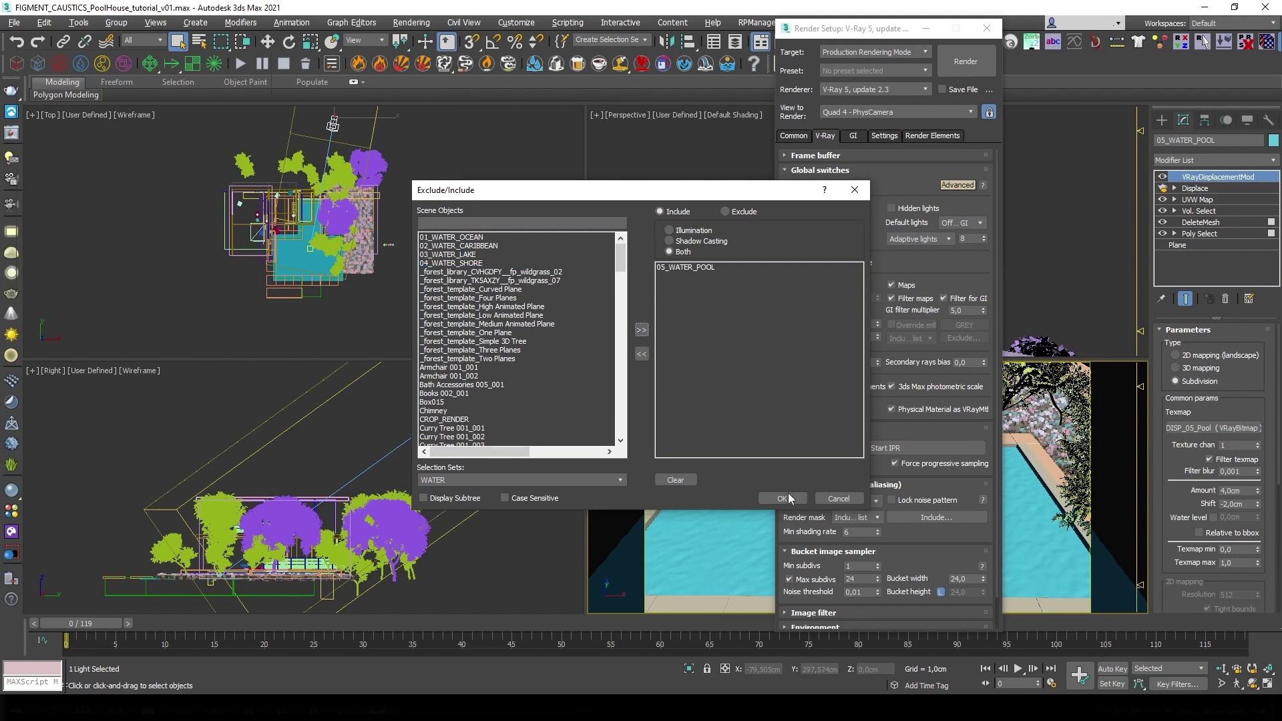
pyautogui.click(785, 498)
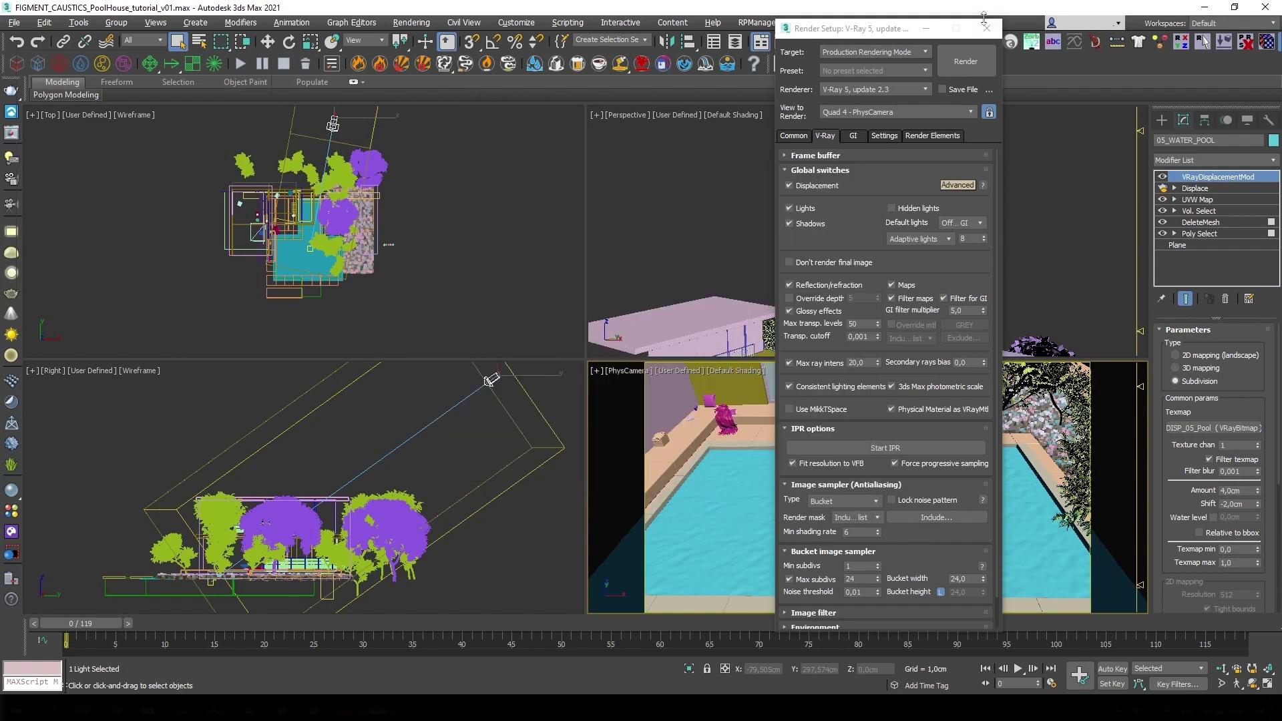
pyautogui.click(985, 25)
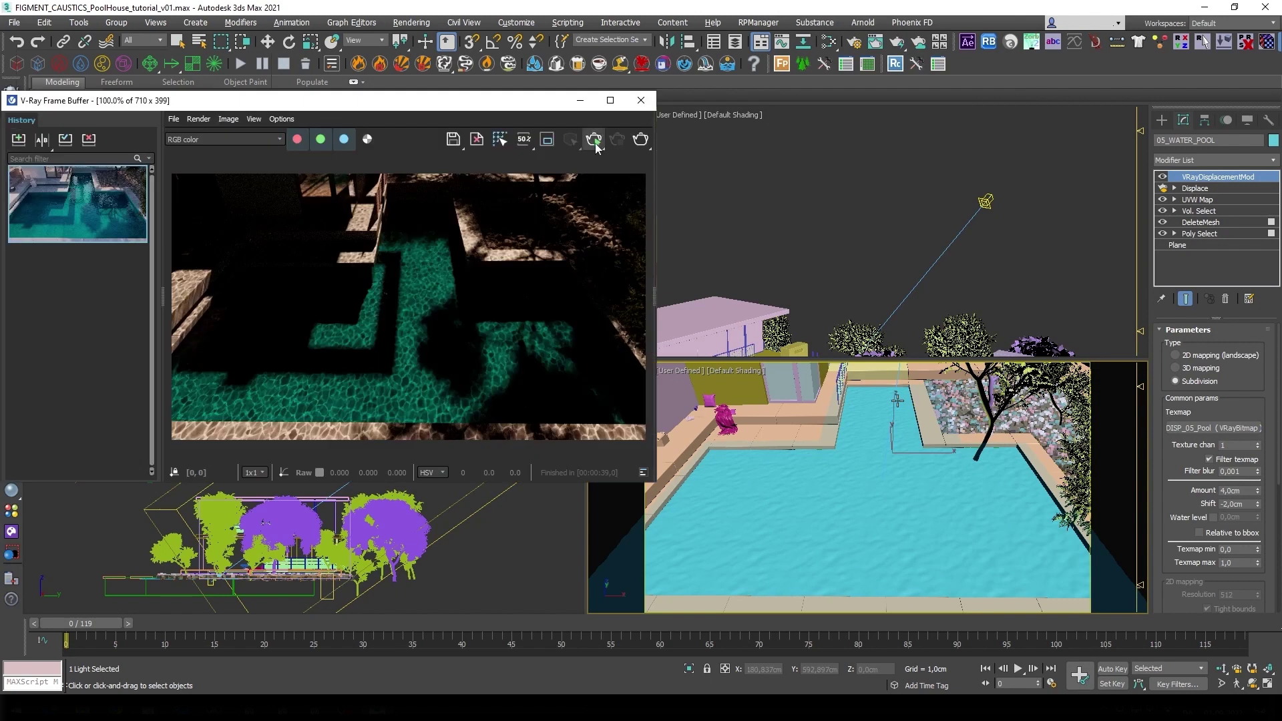
# - Render the masked pool water and display its VRayRefraction caustics channel
pyautogui.click(595, 140)
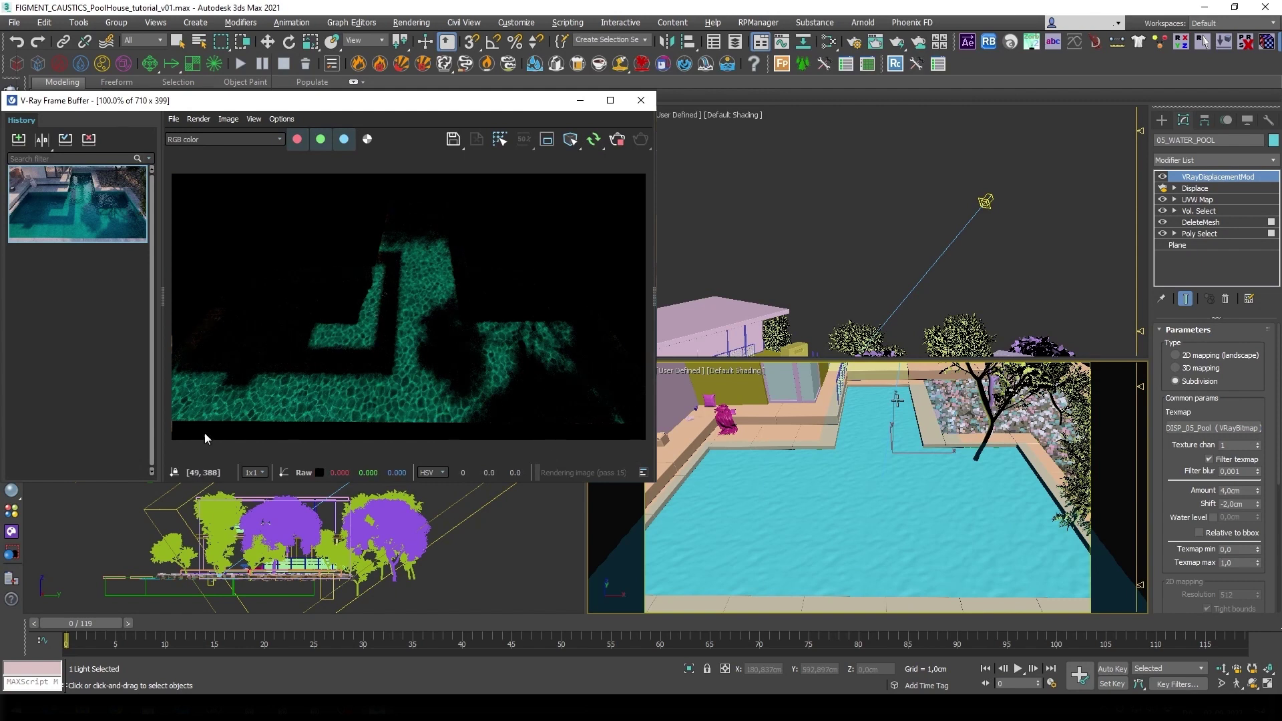
pyautogui.click(226, 139)
pyautogui.click(233, 170)
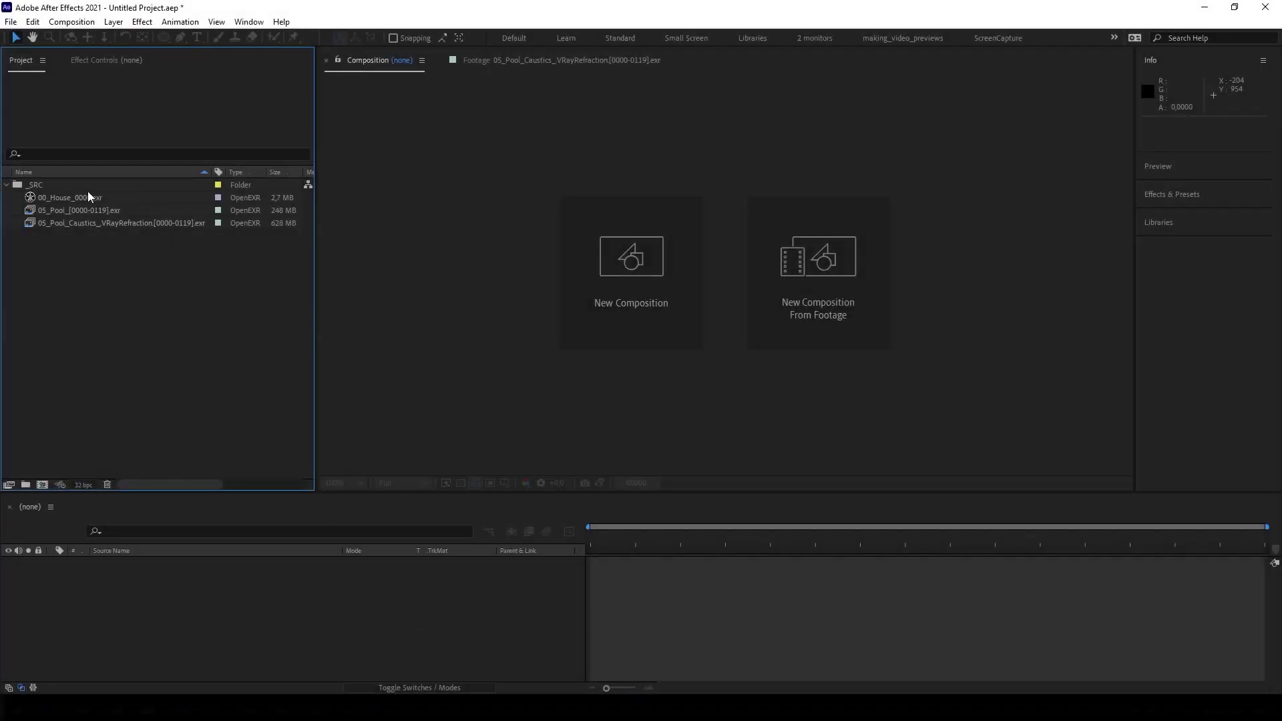
# - Preview 00_House_0000.exr, the pool sequence and the caustics sequence, then select the house still
pyautogui.doubleClick(88, 196)
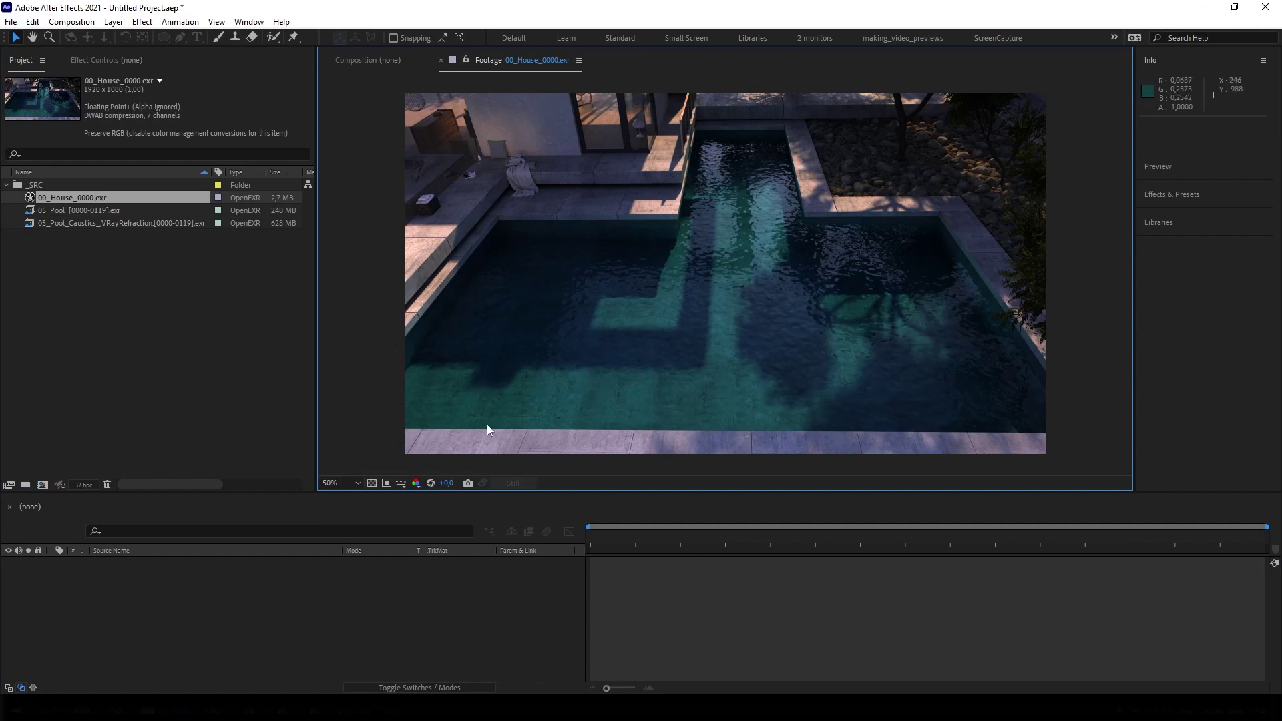
pyautogui.doubleClick(102, 209)
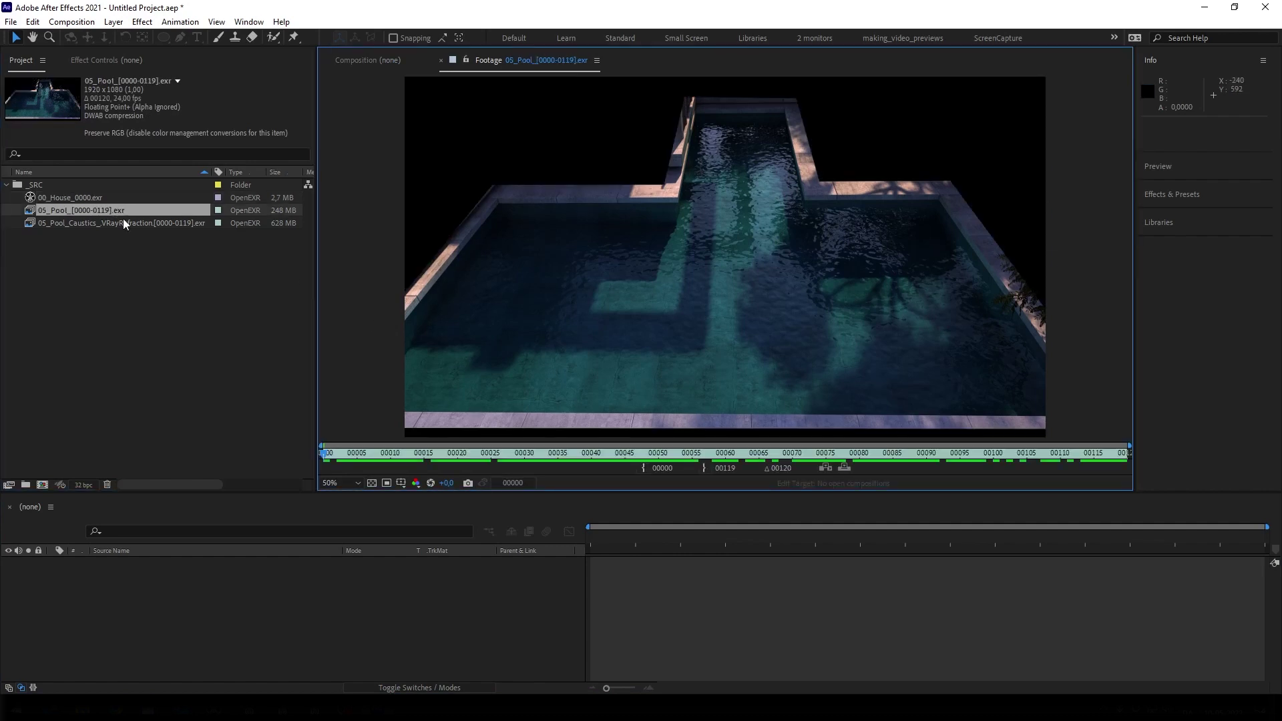
pyautogui.click(389, 456)
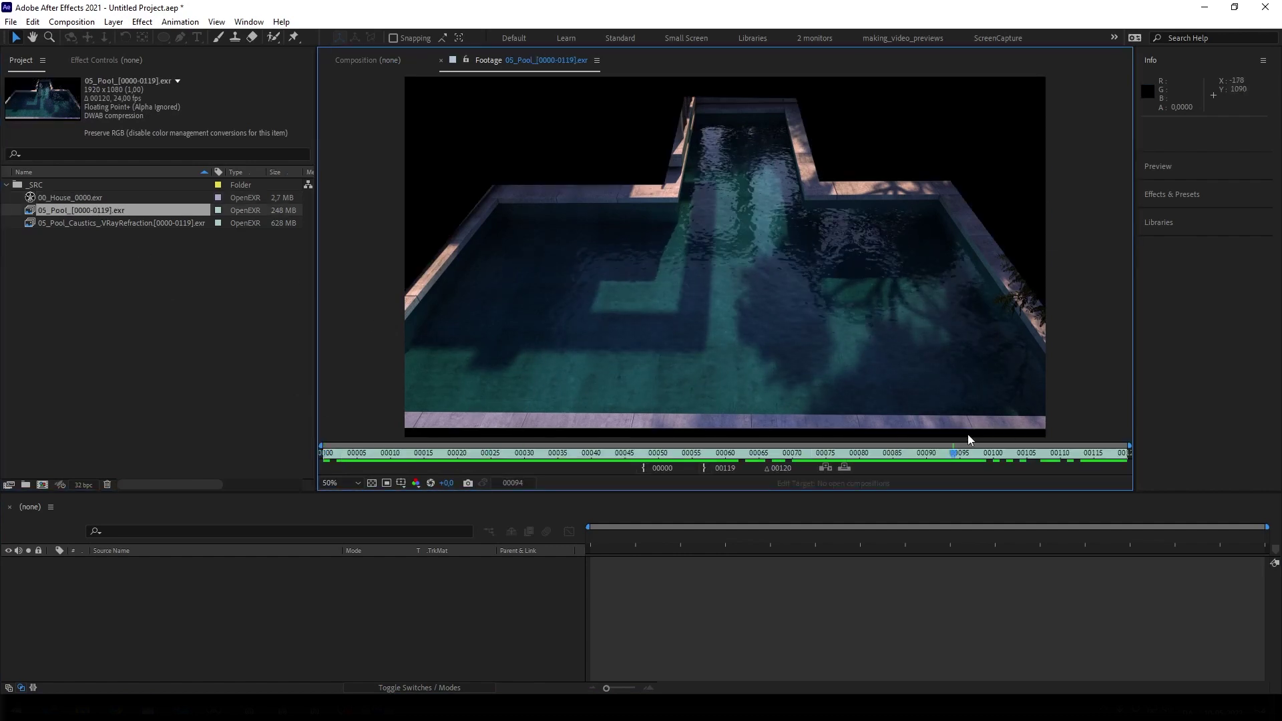
pyautogui.click(362, 453)
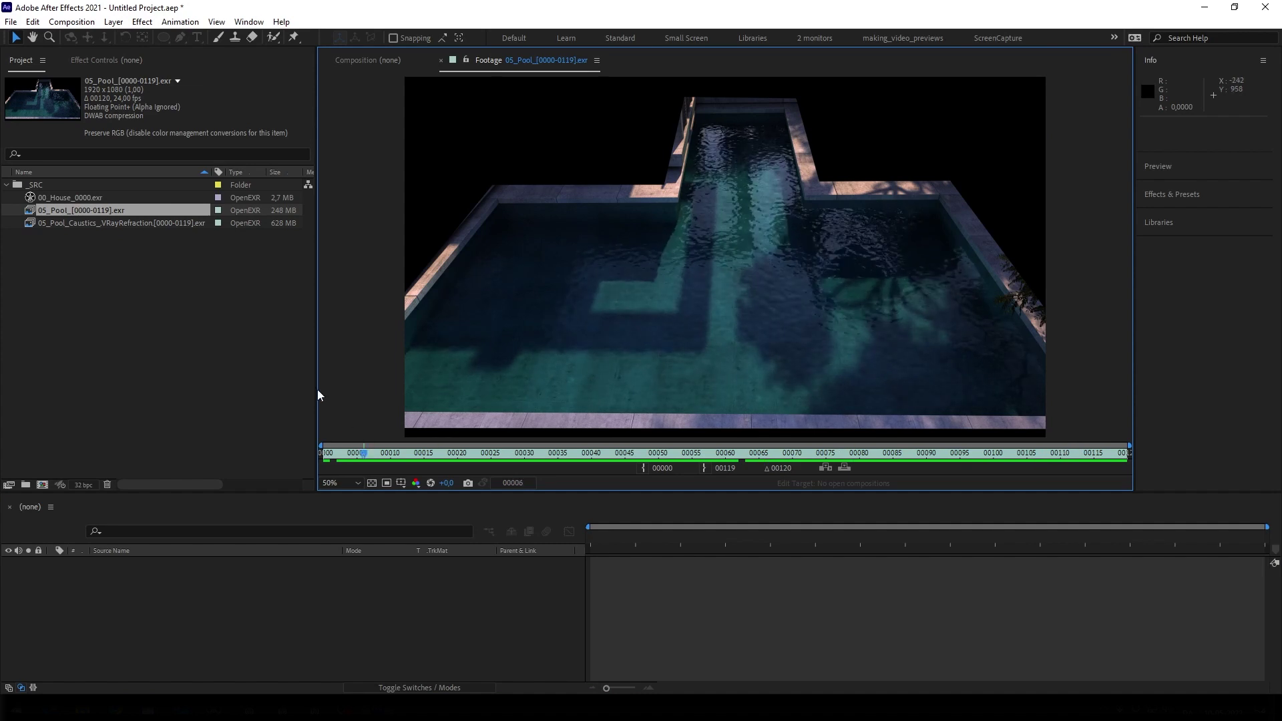
pyautogui.doubleClick(148, 224)
pyautogui.click(746, 454)
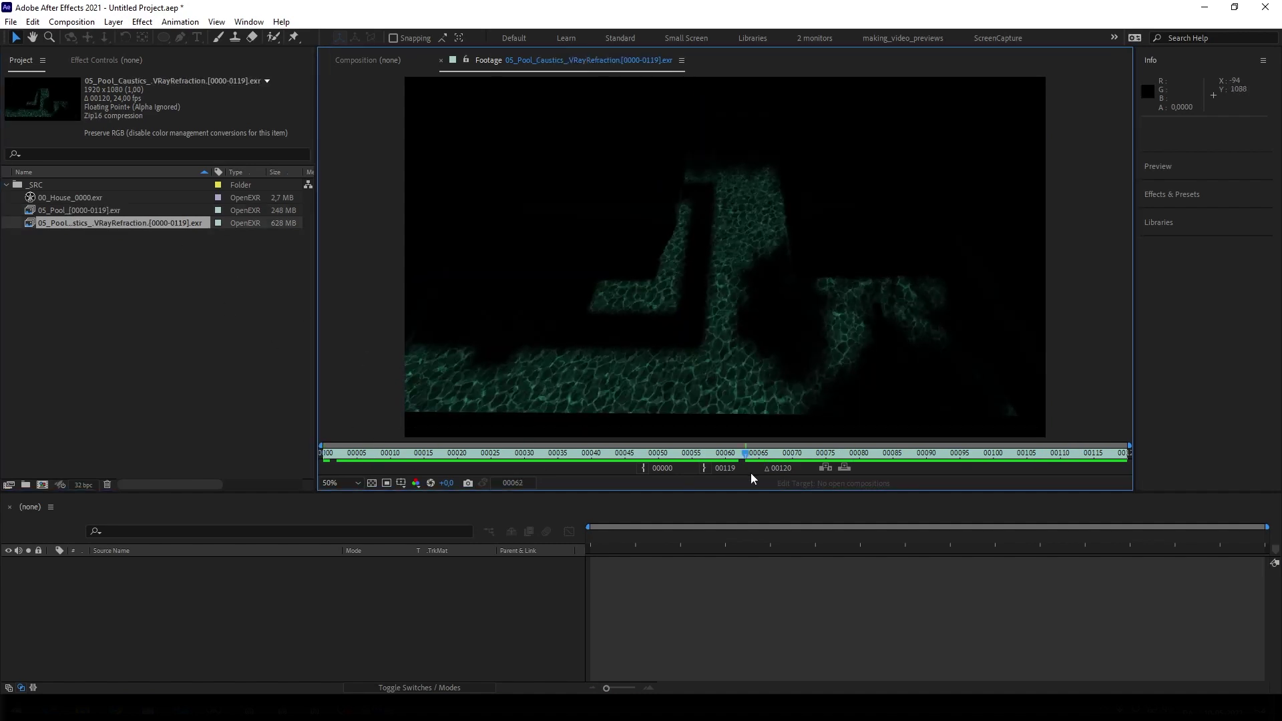
pyautogui.click(355, 454)
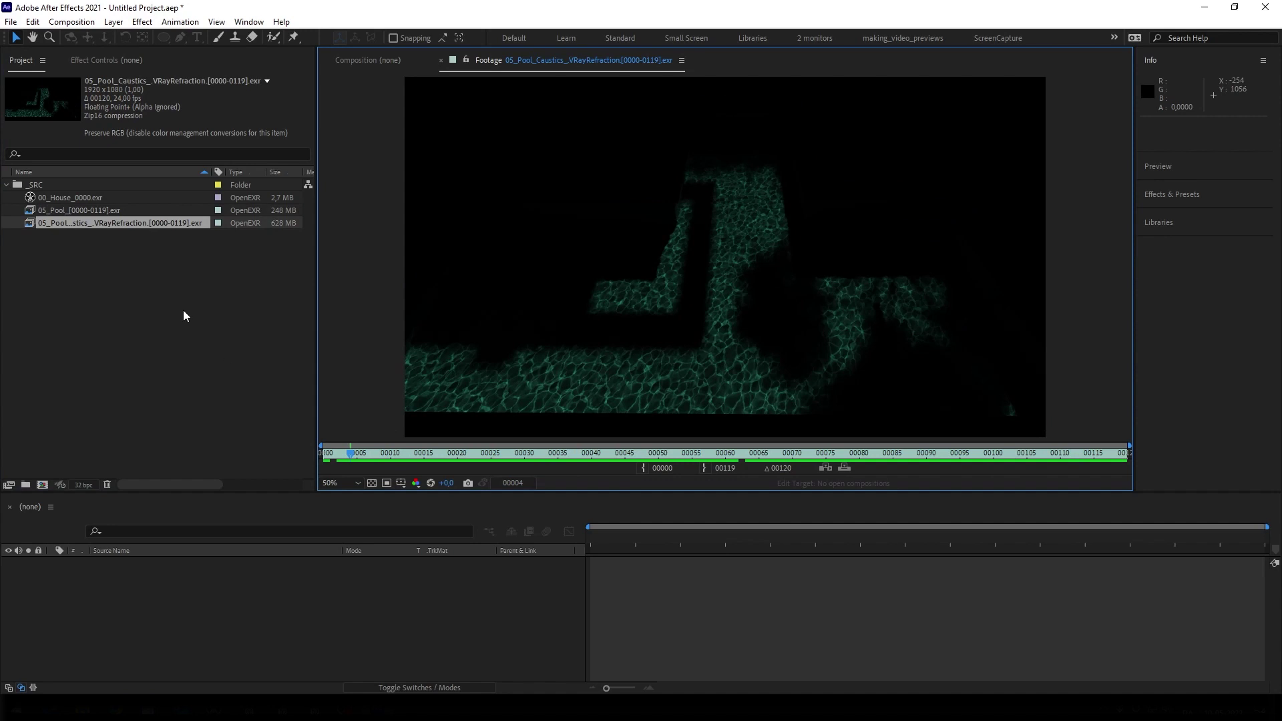
pyautogui.click(98, 198)
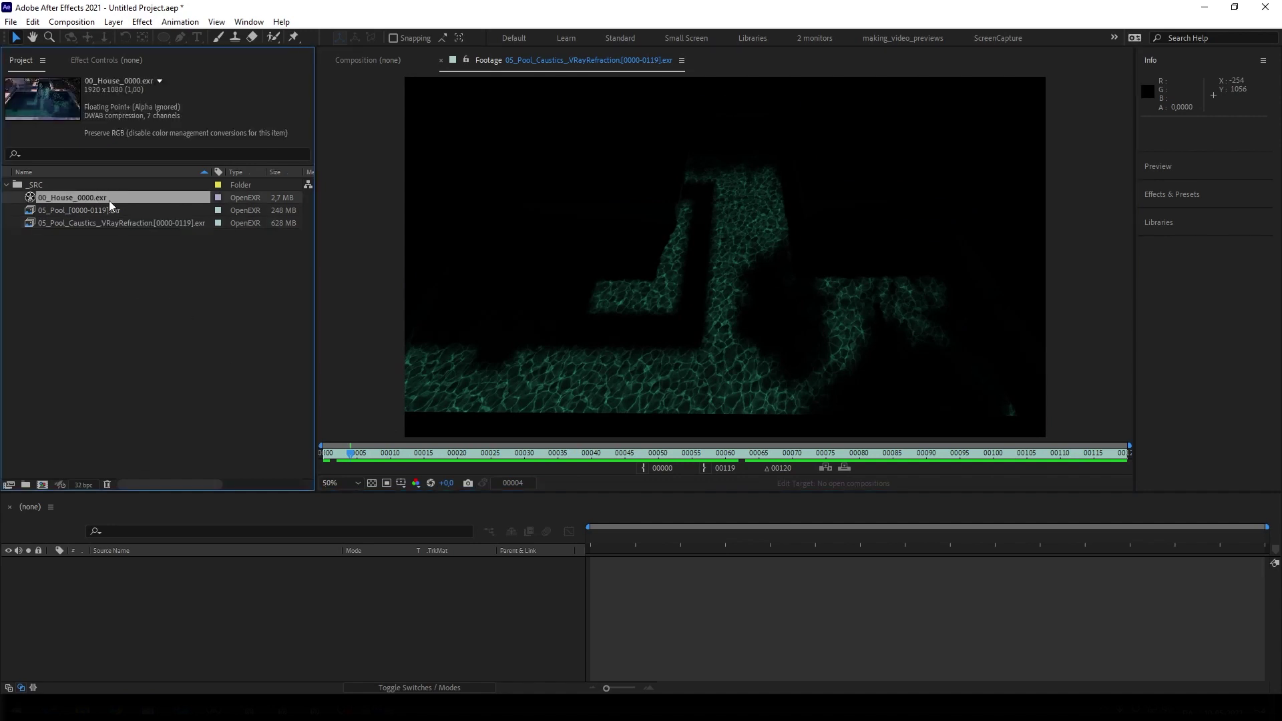
# - Inspect 00_House_0000.exr's colour management interpretation, leaving Preserve RGB unchanged
pyautogui.rightClick(109, 201)
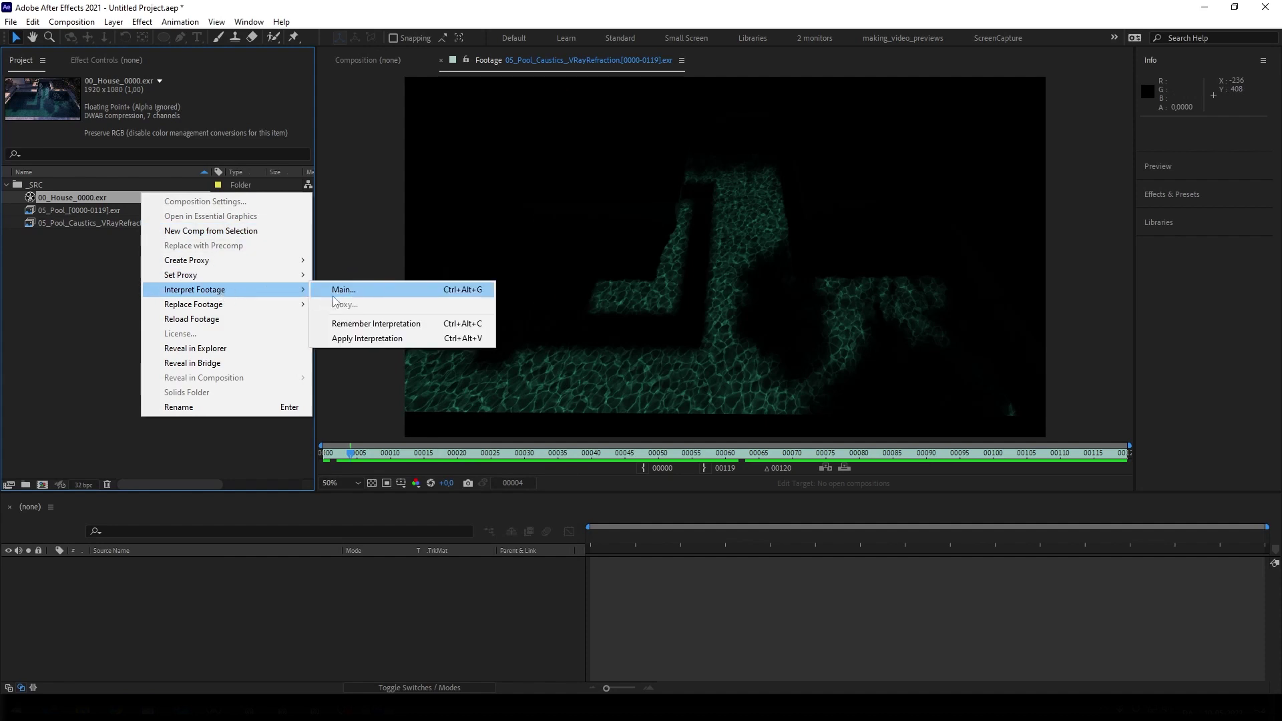
pyautogui.click(343, 289)
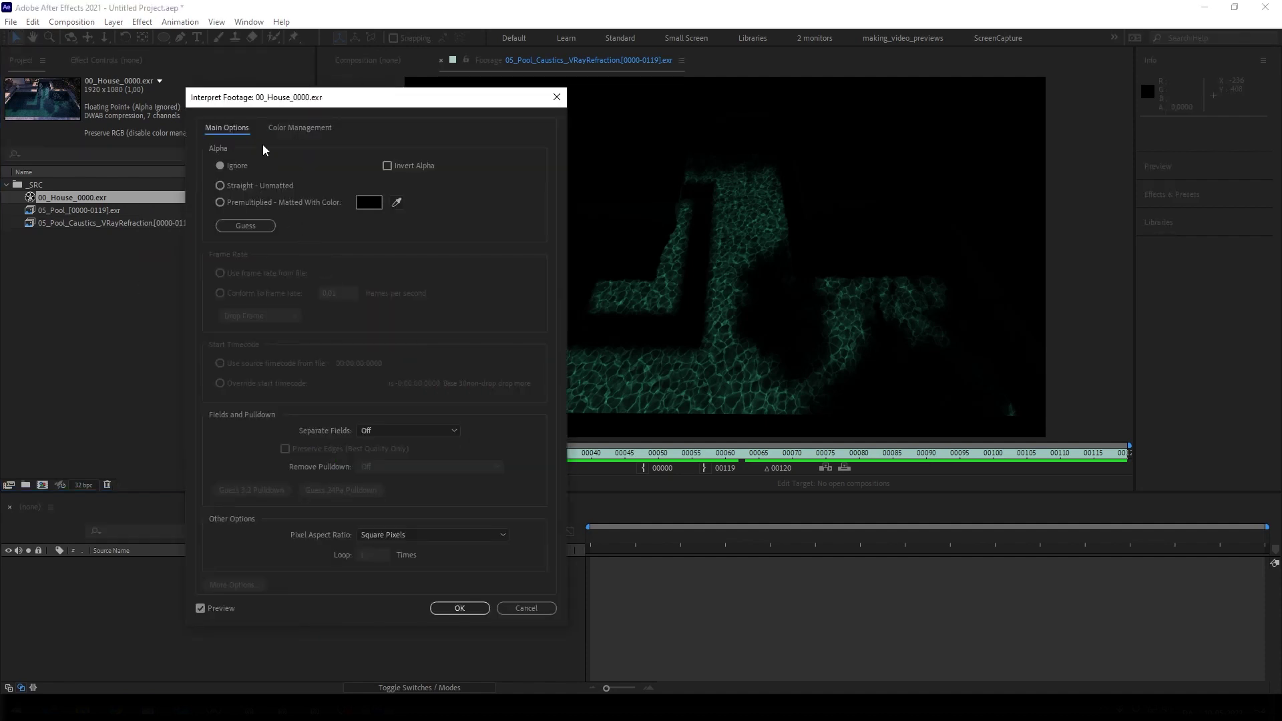
pyautogui.click(284, 129)
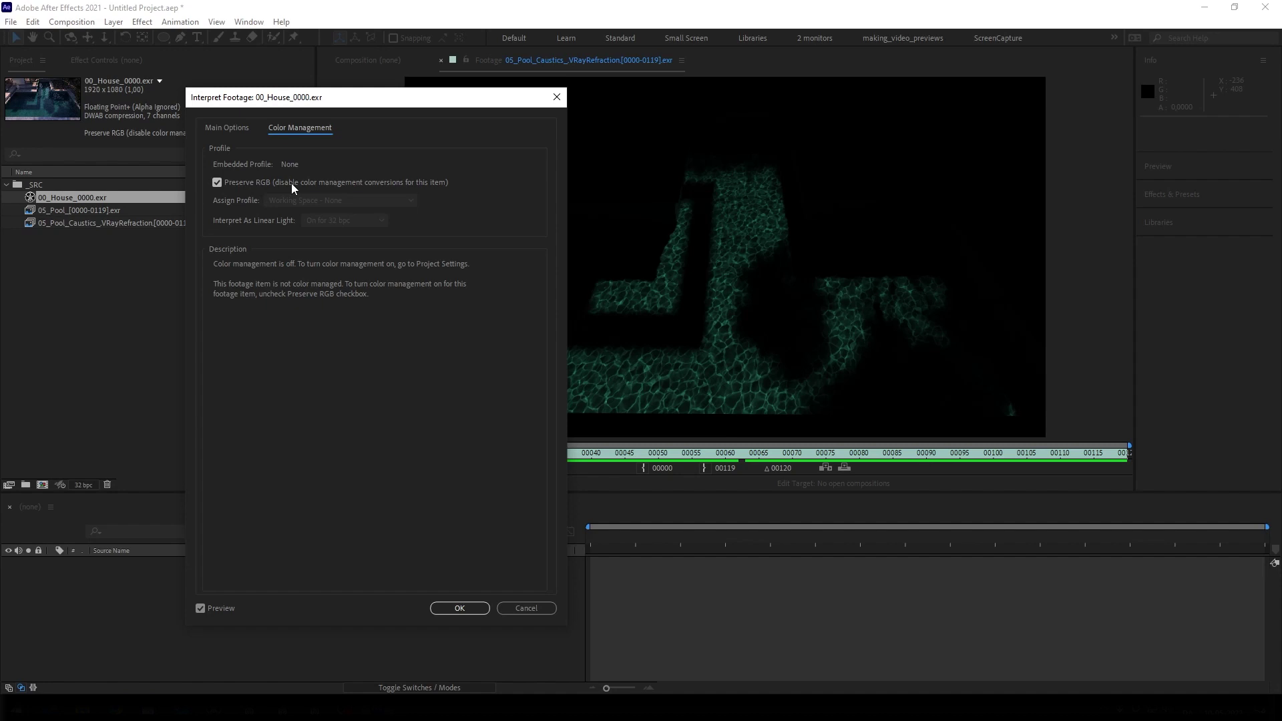
pyautogui.click(557, 98)
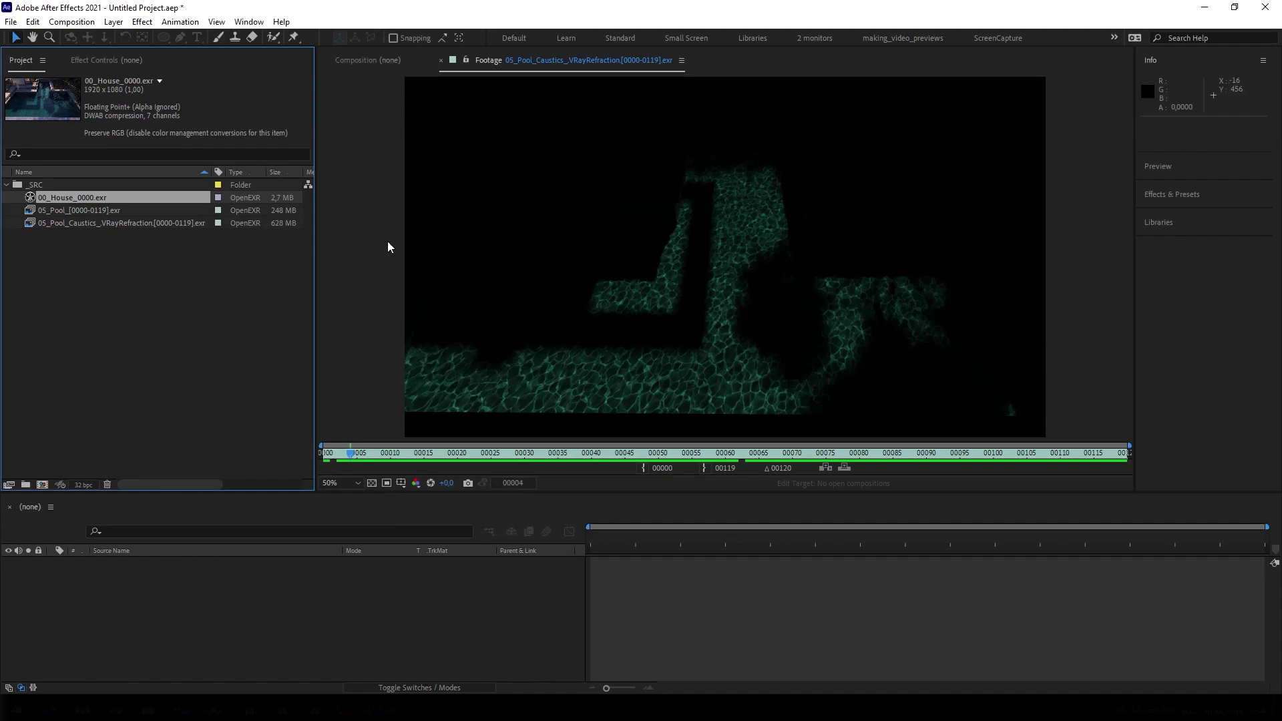
# - Keep 32 bpc float and blend colours using 1.0 gamma in Project Settings
pyautogui.click(85, 485)
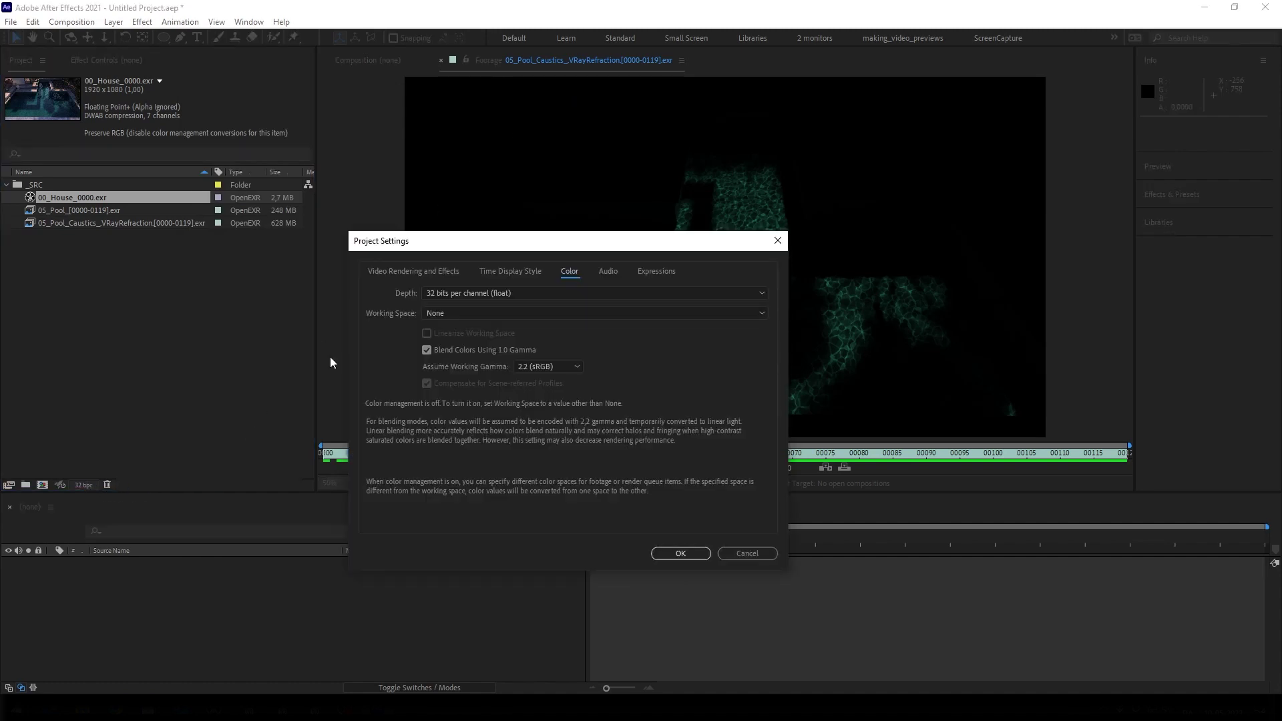
pyautogui.click(506, 292)
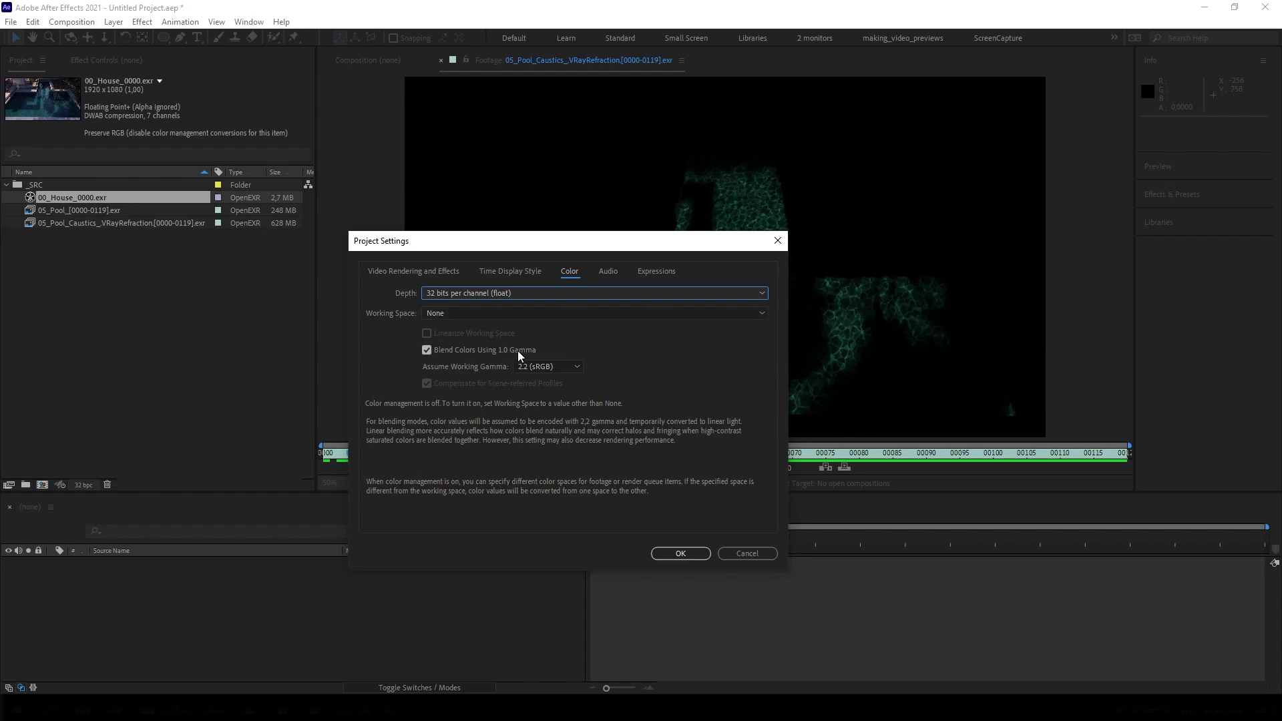
pyautogui.click(551, 366)
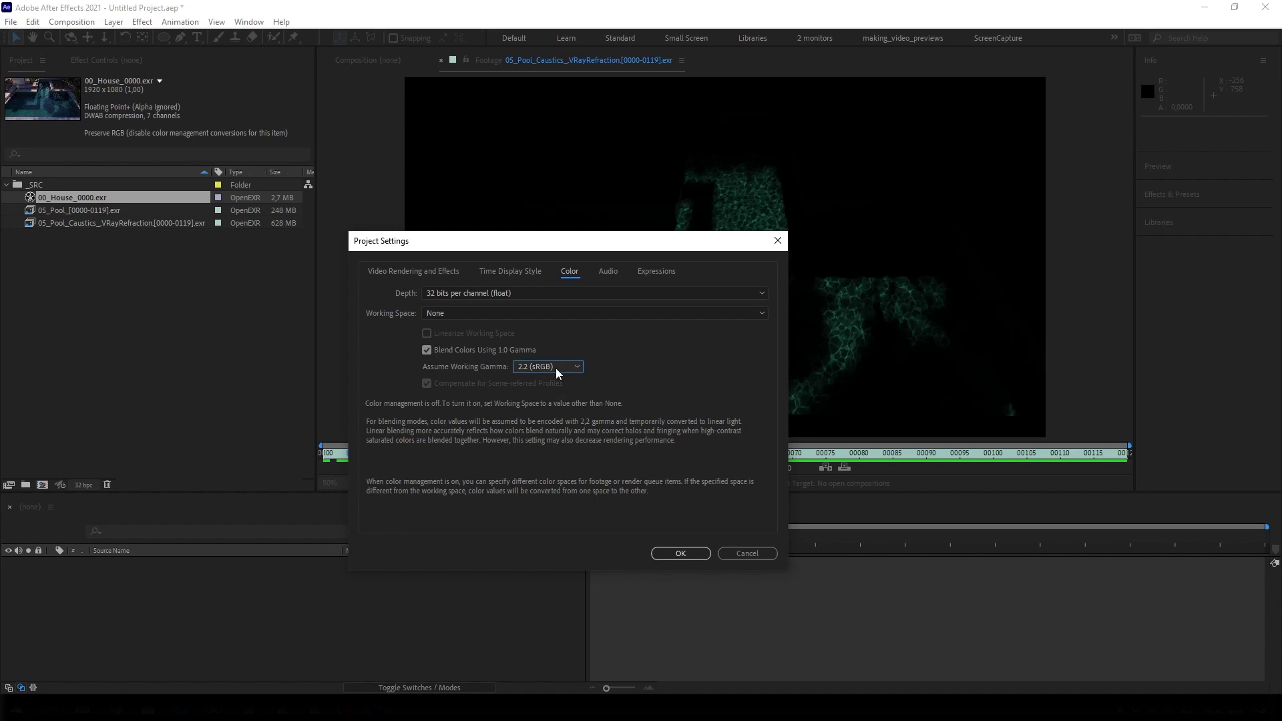
pyautogui.click(680, 553)
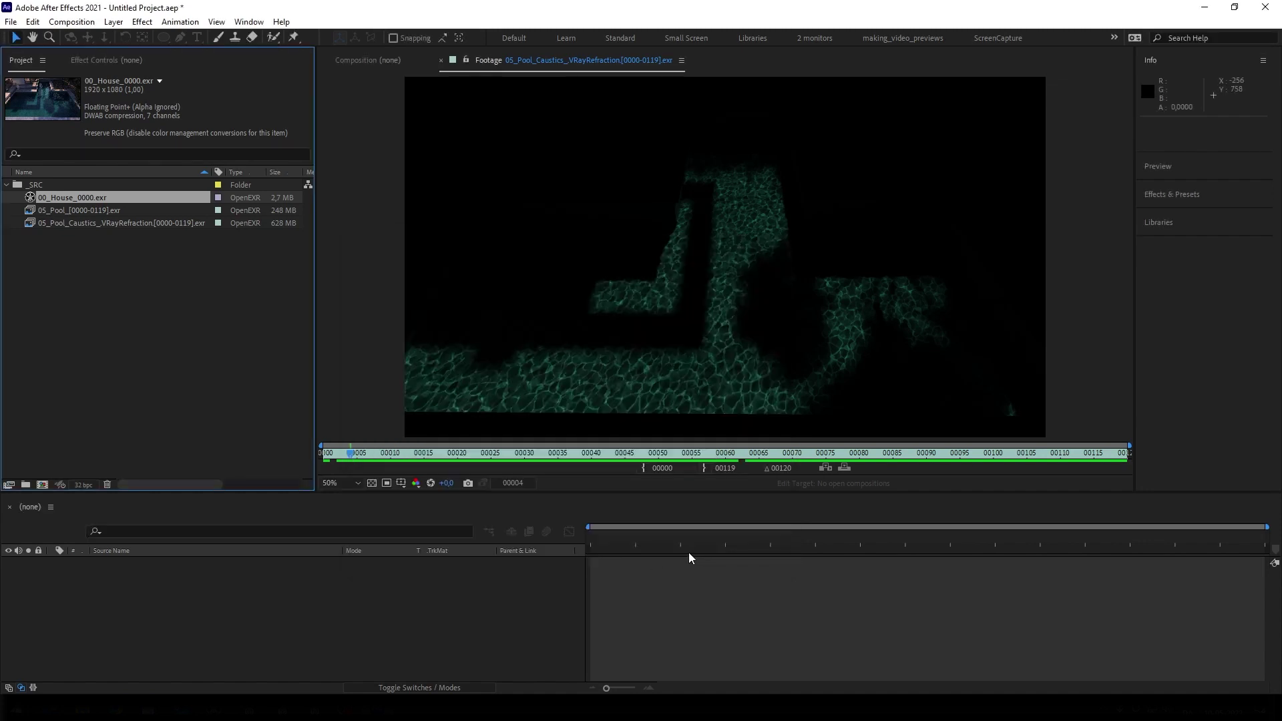
# - Create a composition from the pool sequence, move it out of _SRC and name it Pool_Caustics
pyautogui.click(182, 320)
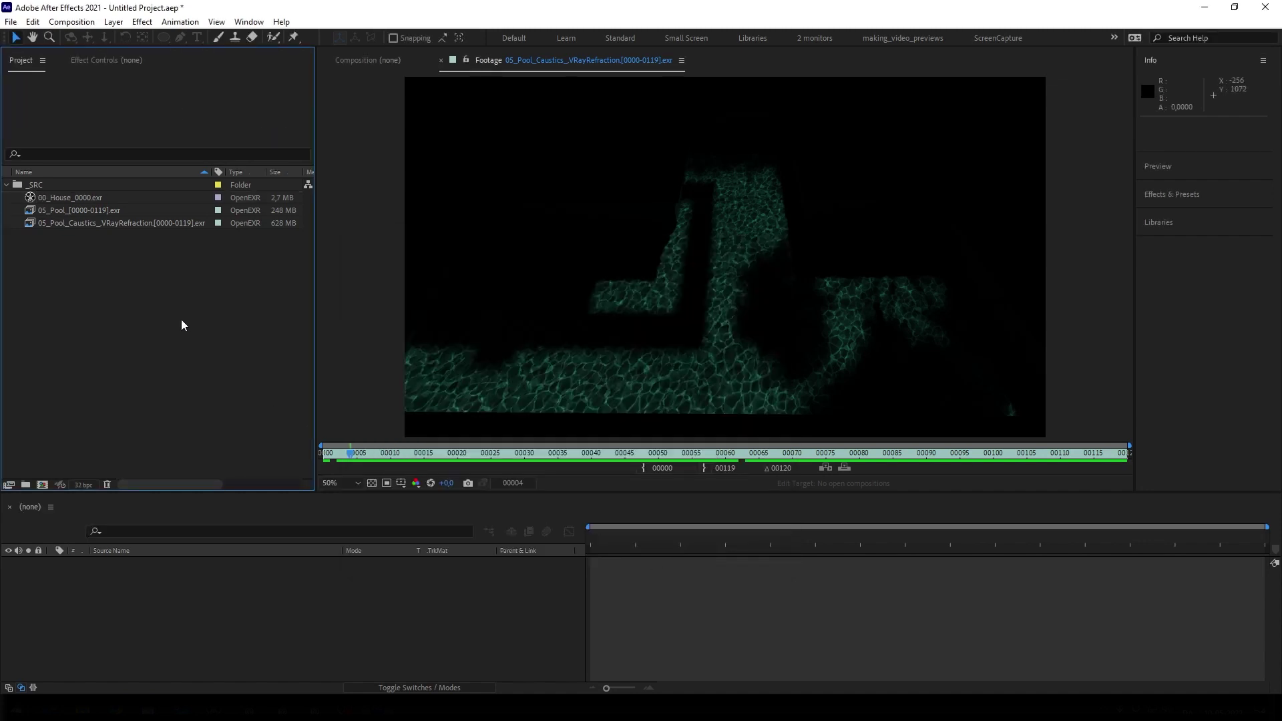
pyautogui.click(97, 211)
pyautogui.click(40, 485)
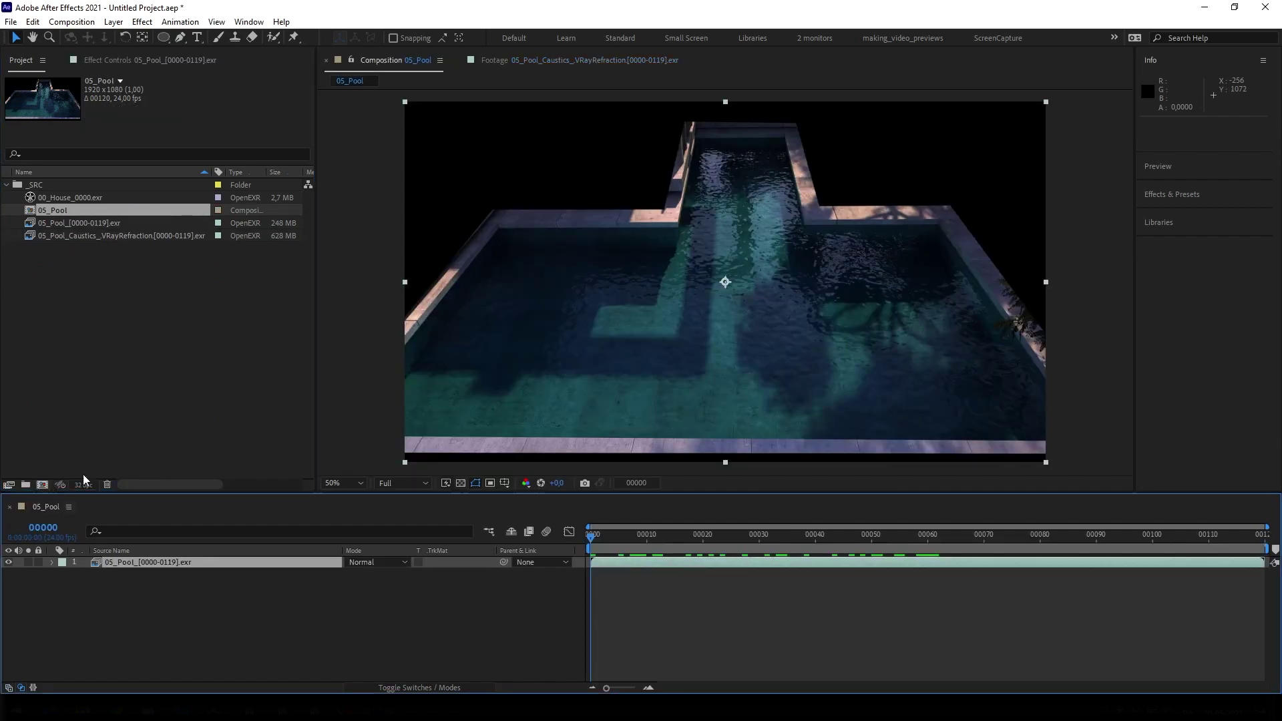
pyautogui.click(58, 244)
pyautogui.moveTo(61, 212); pyautogui.dragTo(77, 274)
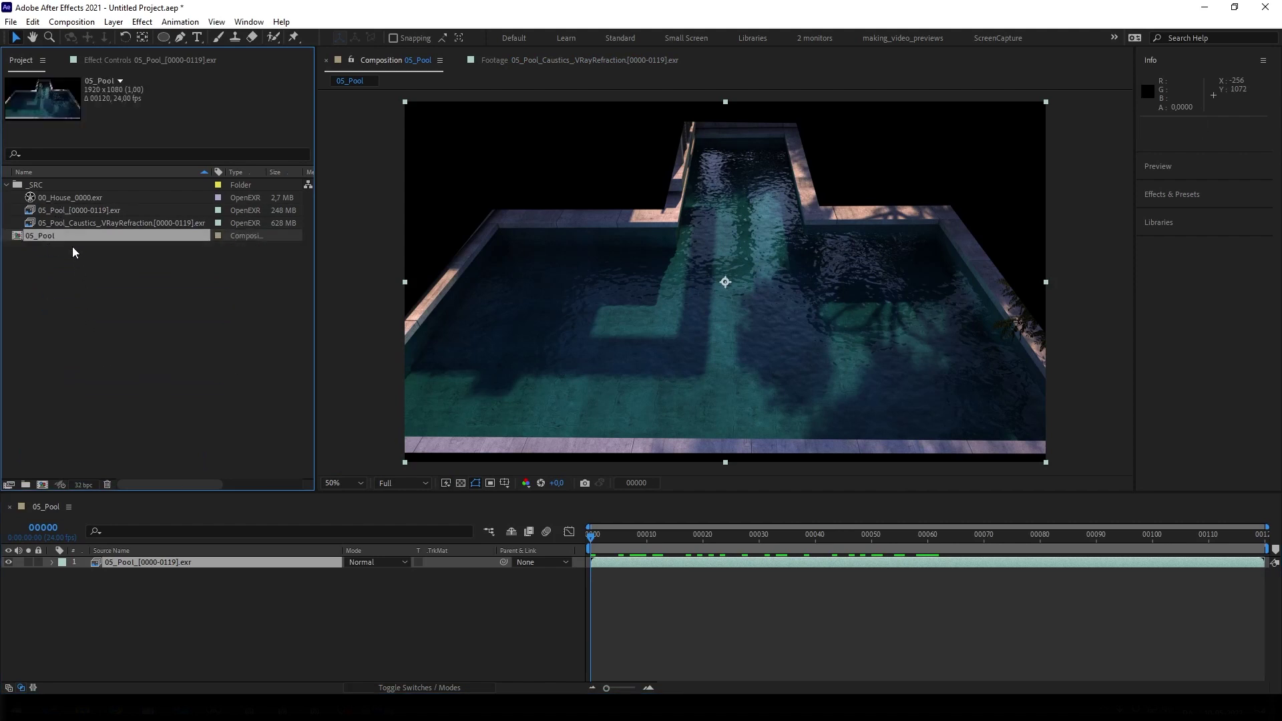
pyautogui.press('Return')
pyautogui.write('Po')
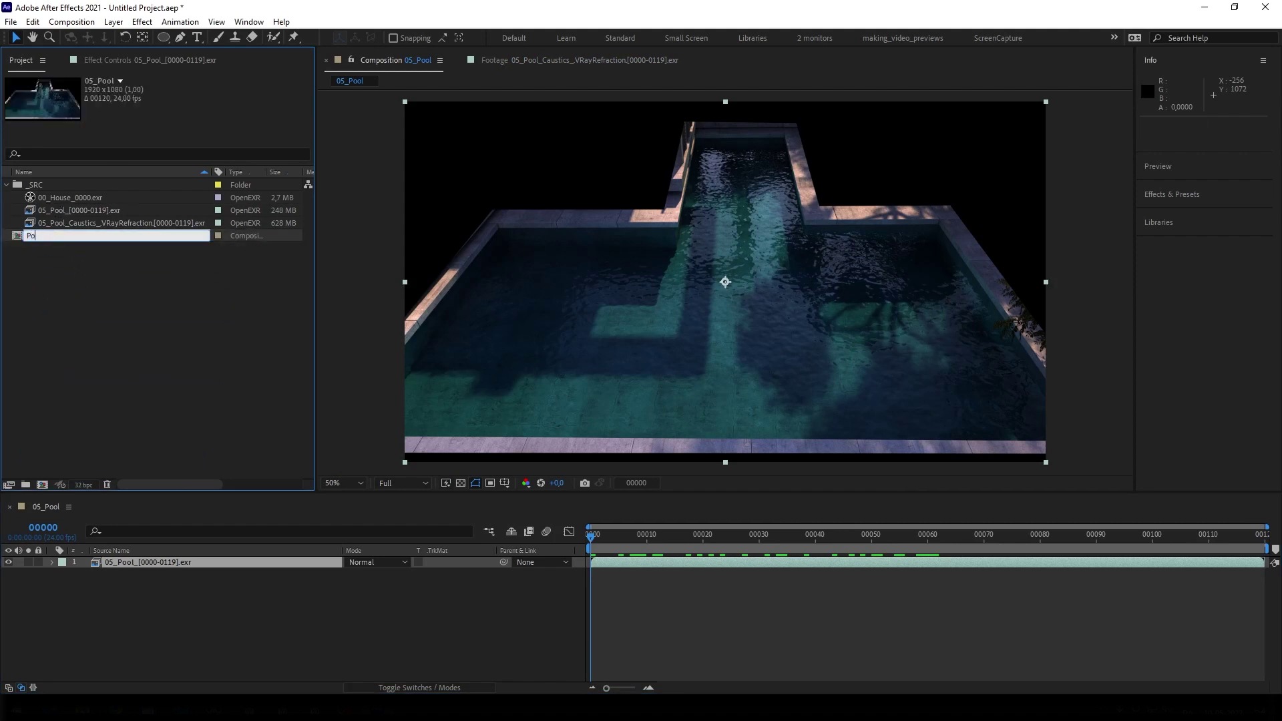
pyautogui.write('ol_Caustics')
pyautogui.press('Return')
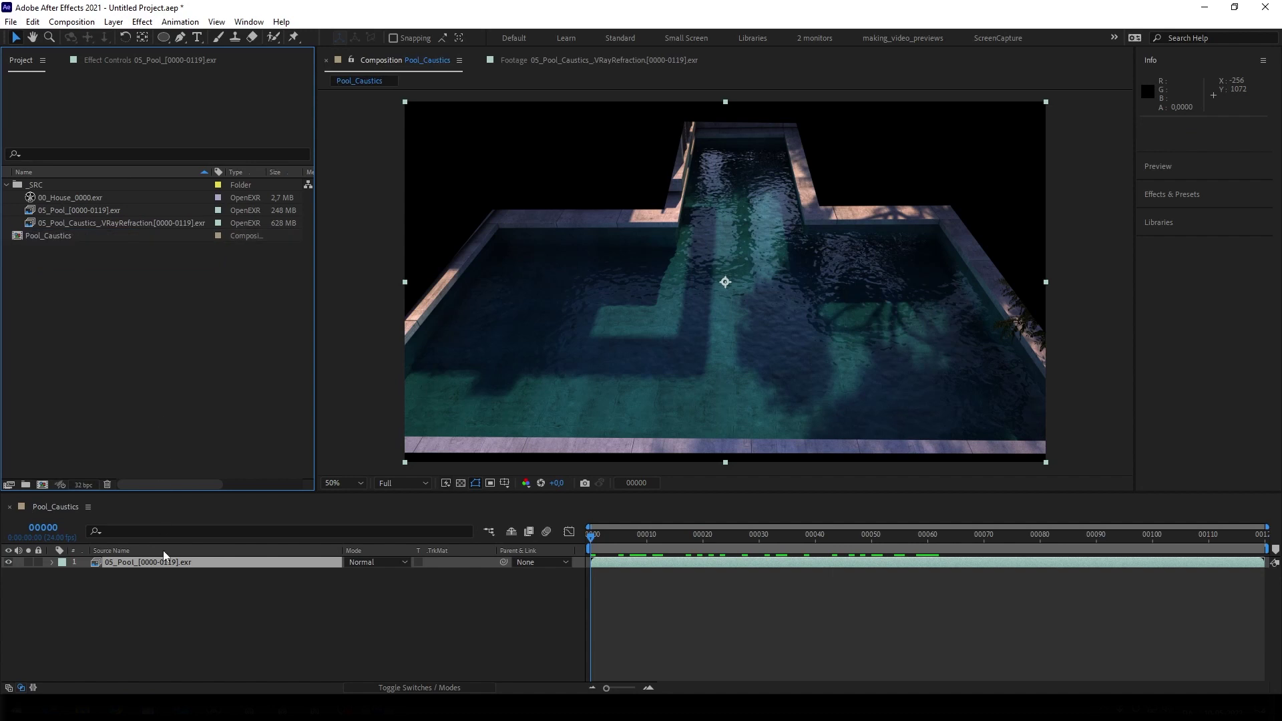
# - Add the caustics footage and the house render as layers in Pool_Caustics
pyautogui.click(254, 522)
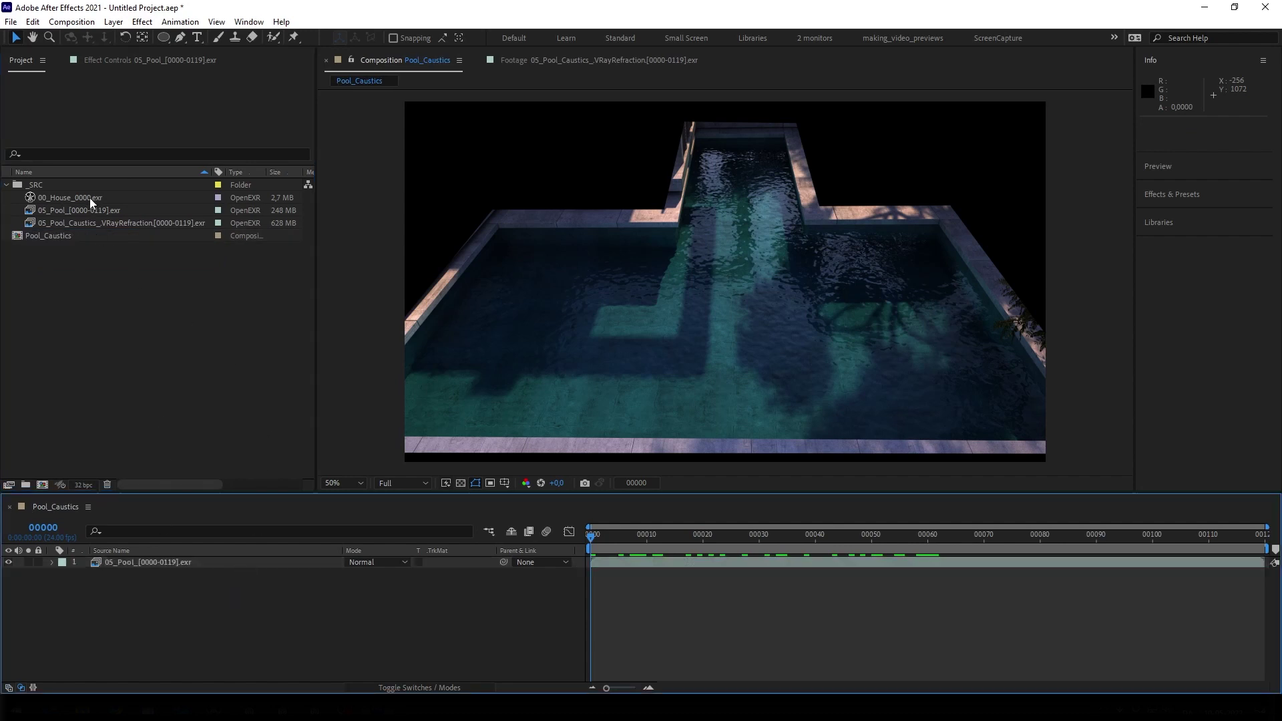
pyautogui.moveTo(93, 223); pyautogui.dragTo(125, 560)
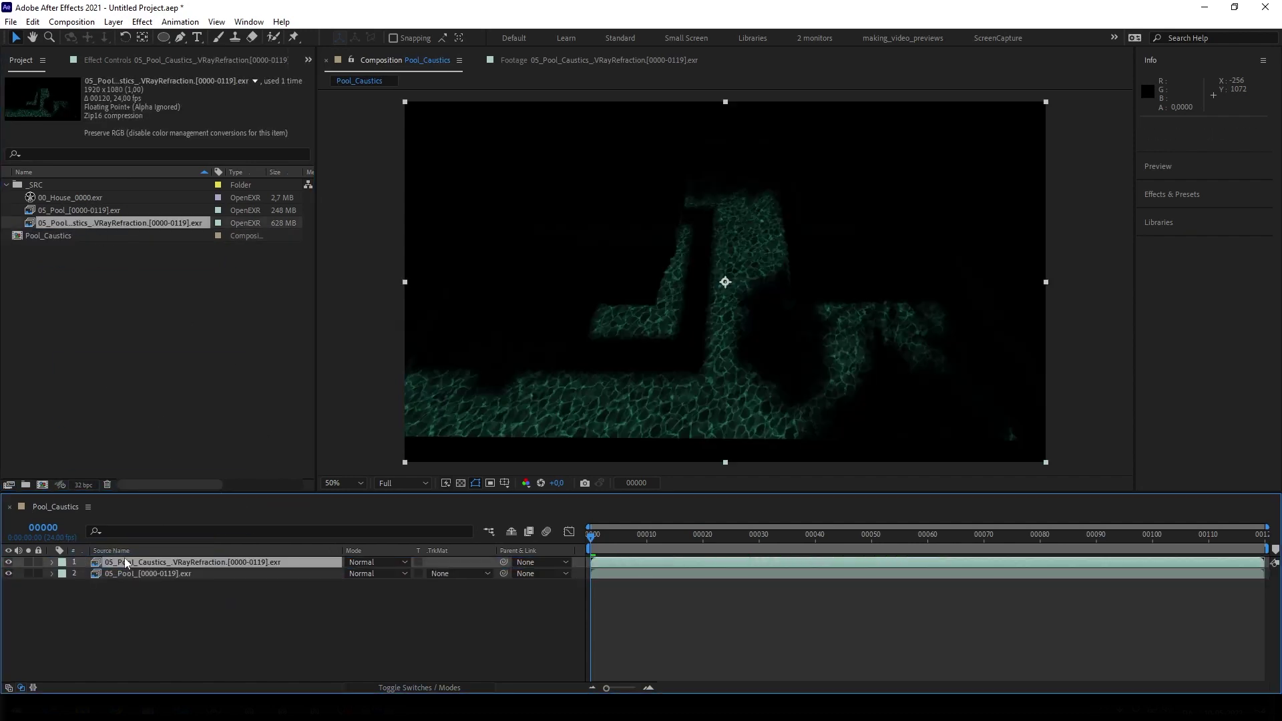
pyautogui.moveTo(109, 198); pyautogui.dragTo(125, 560)
# - Hide the caustics layer and drop the house layer's opacity to 5%
pyautogui.click(166, 624)
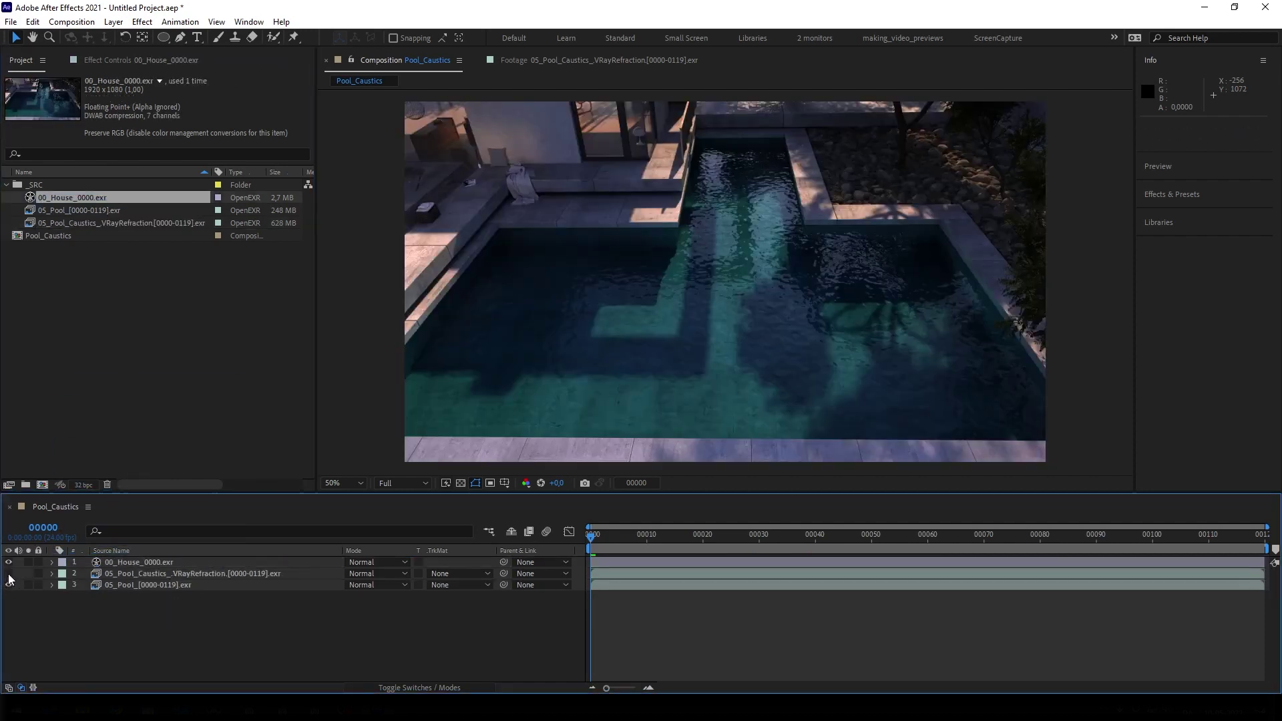
pyautogui.click(144, 564)
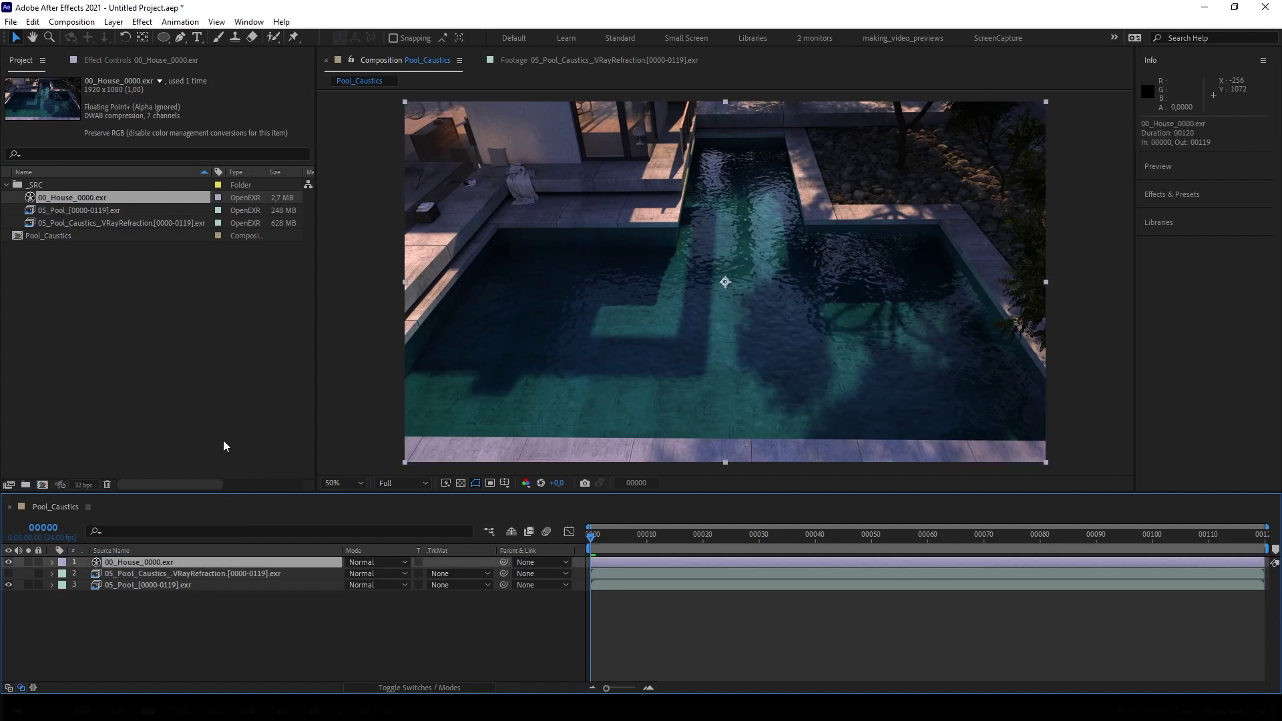
pyautogui.press('t')
pyautogui.click(358, 573)
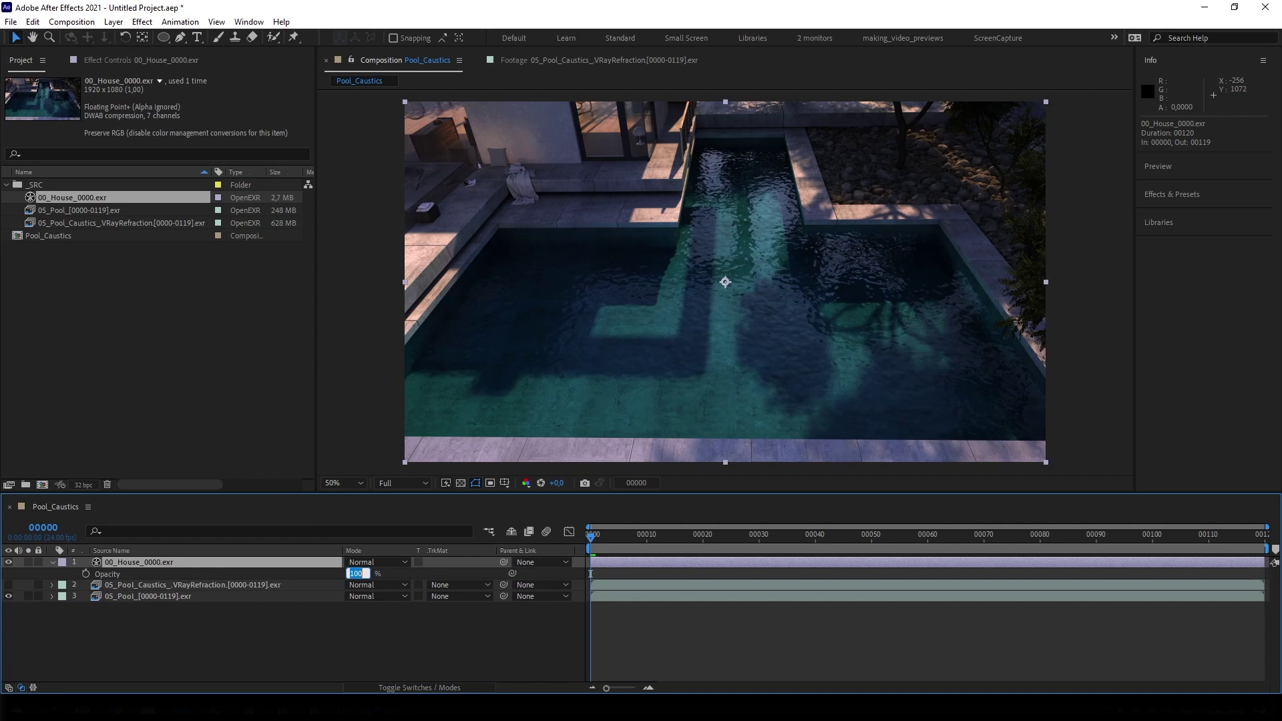
pyautogui.write('5')
pyautogui.press('Return')
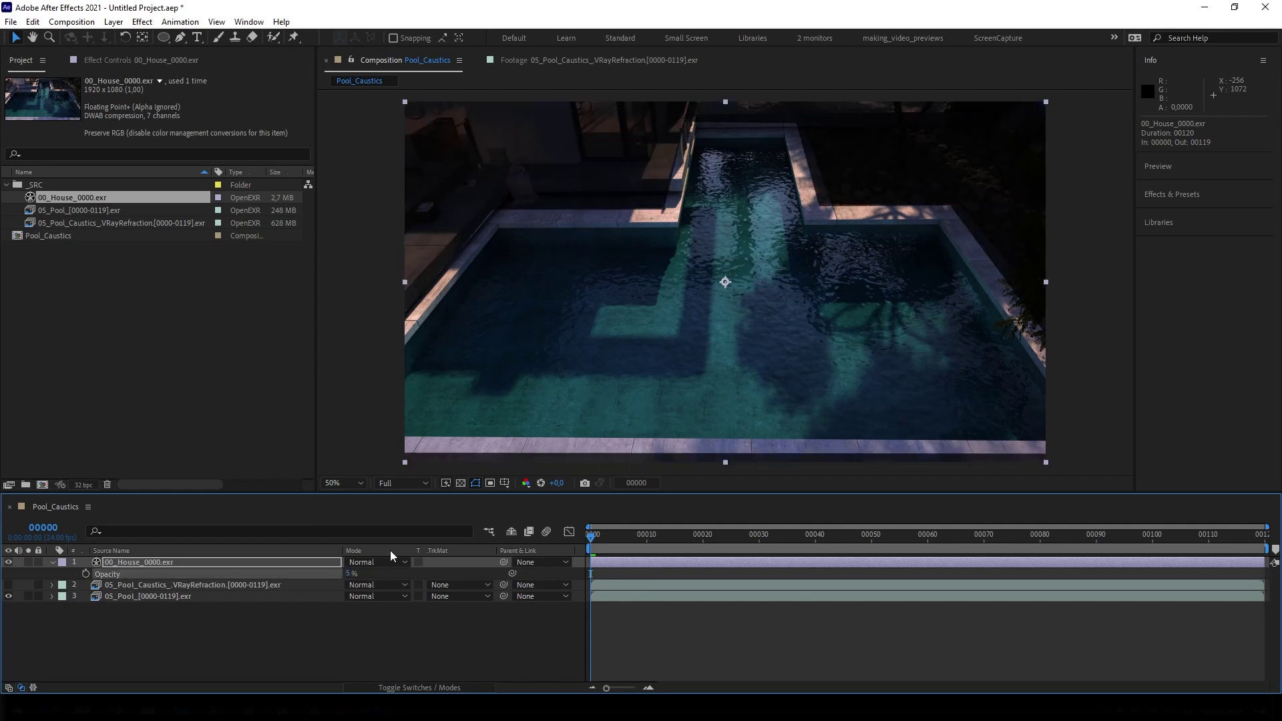
# - Draw a closed pen mask on the house layer tracing the pool and its channel
pyautogui.click(307, 610)
pyautogui.click(315, 562)
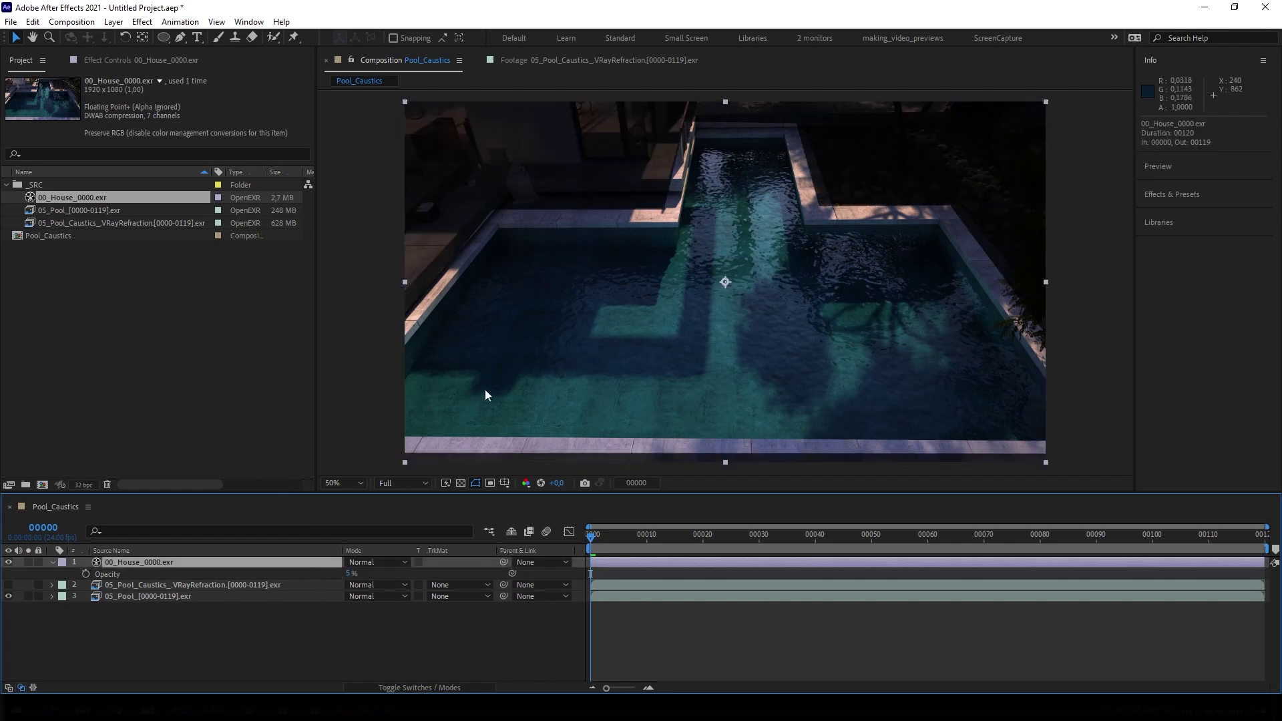
pyautogui.press('g')
pyautogui.click(498, 228)
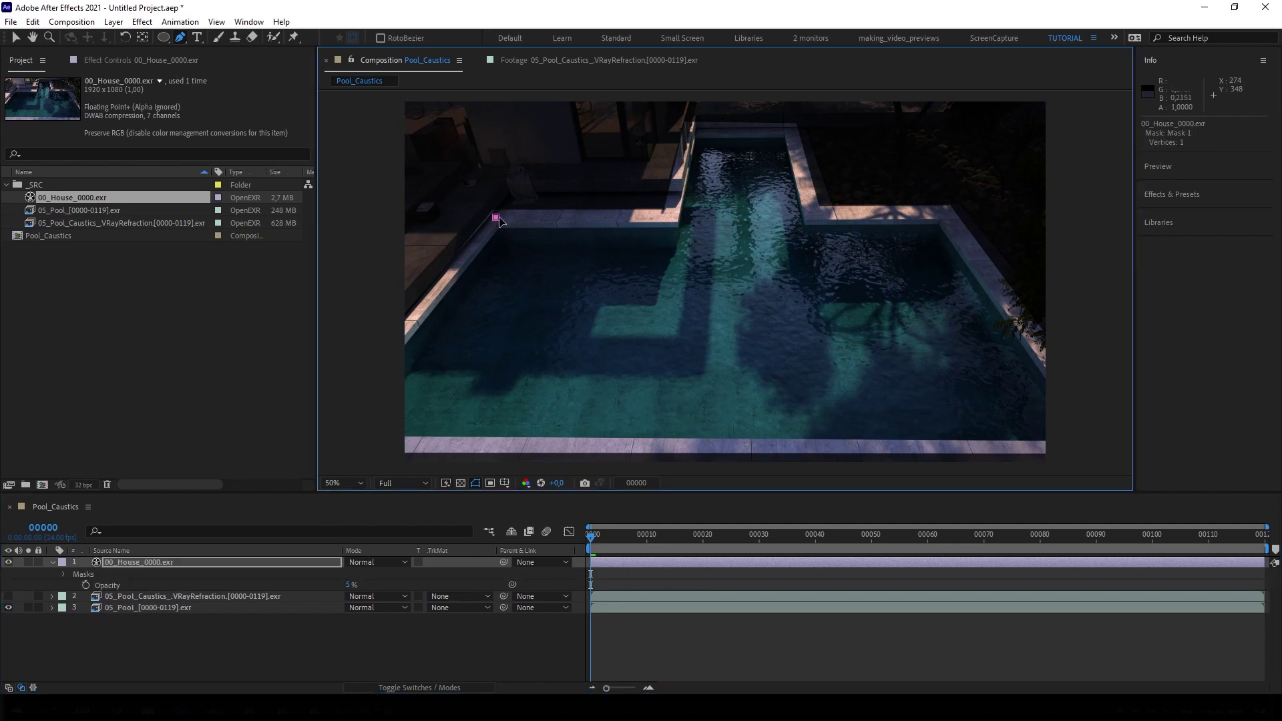
pyautogui.click(673, 218)
pyautogui.click(692, 129)
pyautogui.click(791, 131)
pyautogui.click(815, 212)
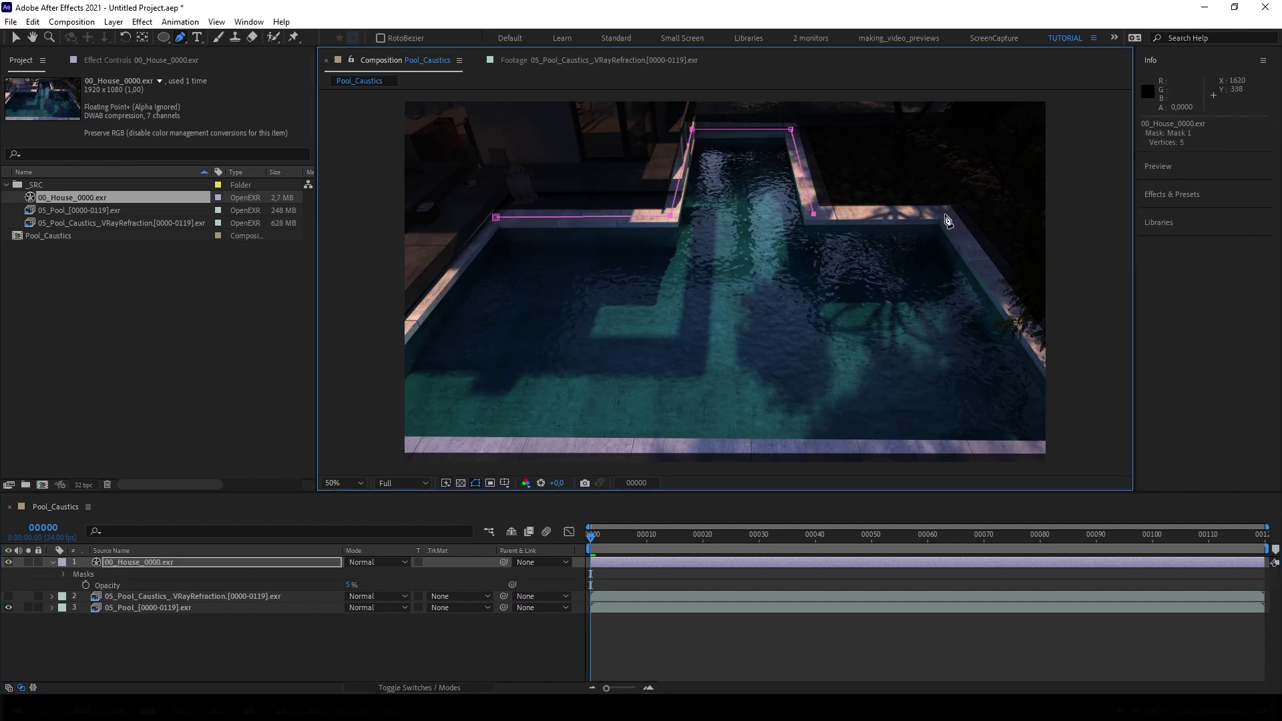
pyautogui.click(944, 215)
pyautogui.click(1099, 446)
pyautogui.click(367, 446)
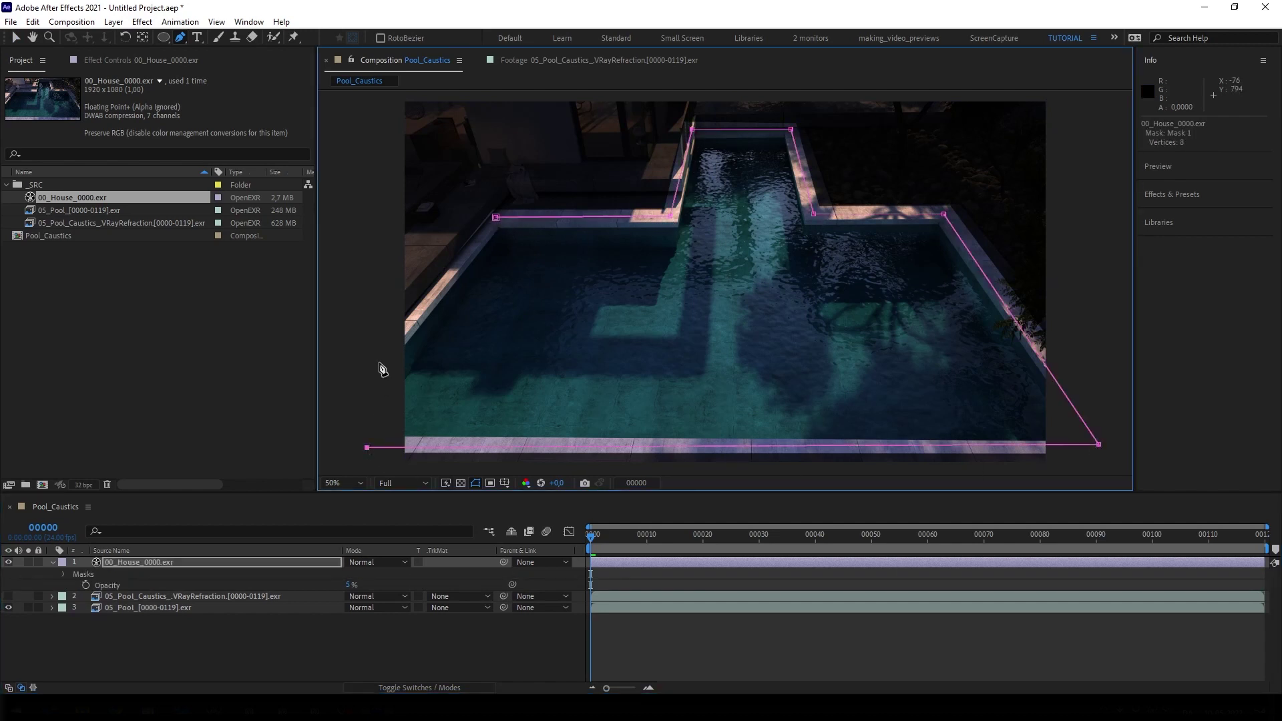
pyautogui.click(382, 352)
pyautogui.click(496, 217)
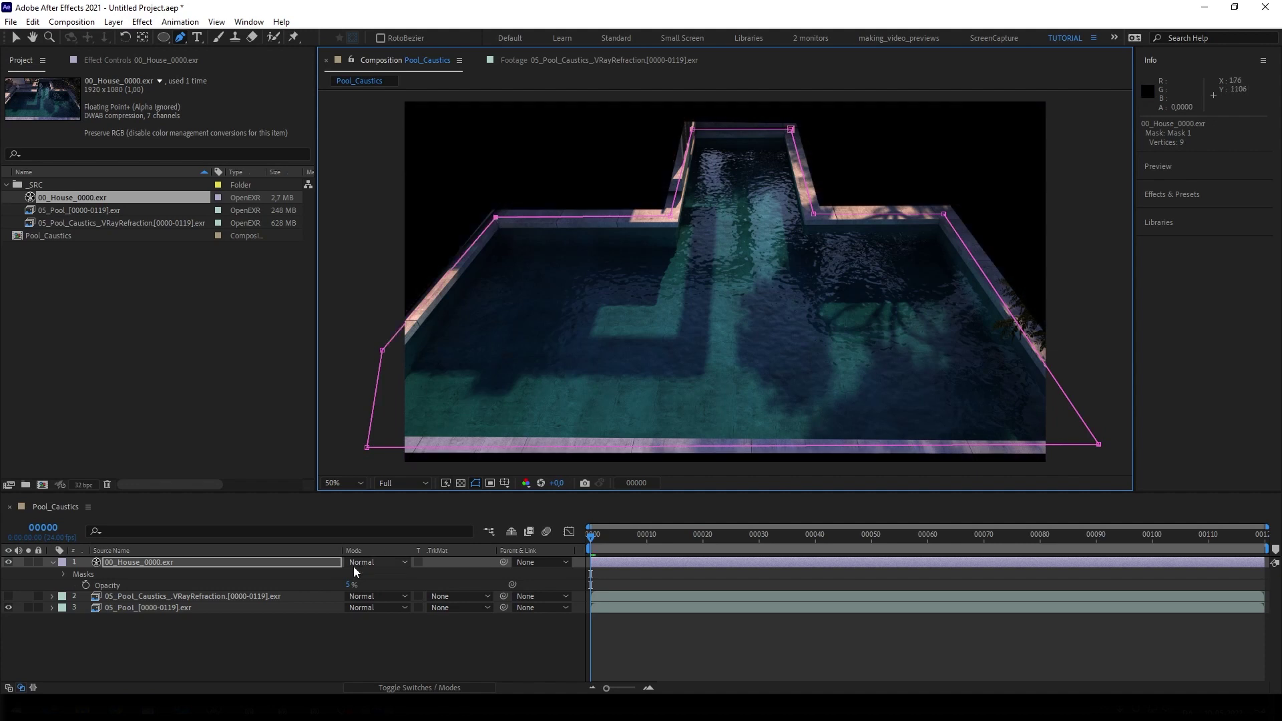
# - Restore the house layer to 100% opacity and invert its mask
pyautogui.moveTo(350, 583); pyautogui.dragTo(493, 582)
pyautogui.press('f')
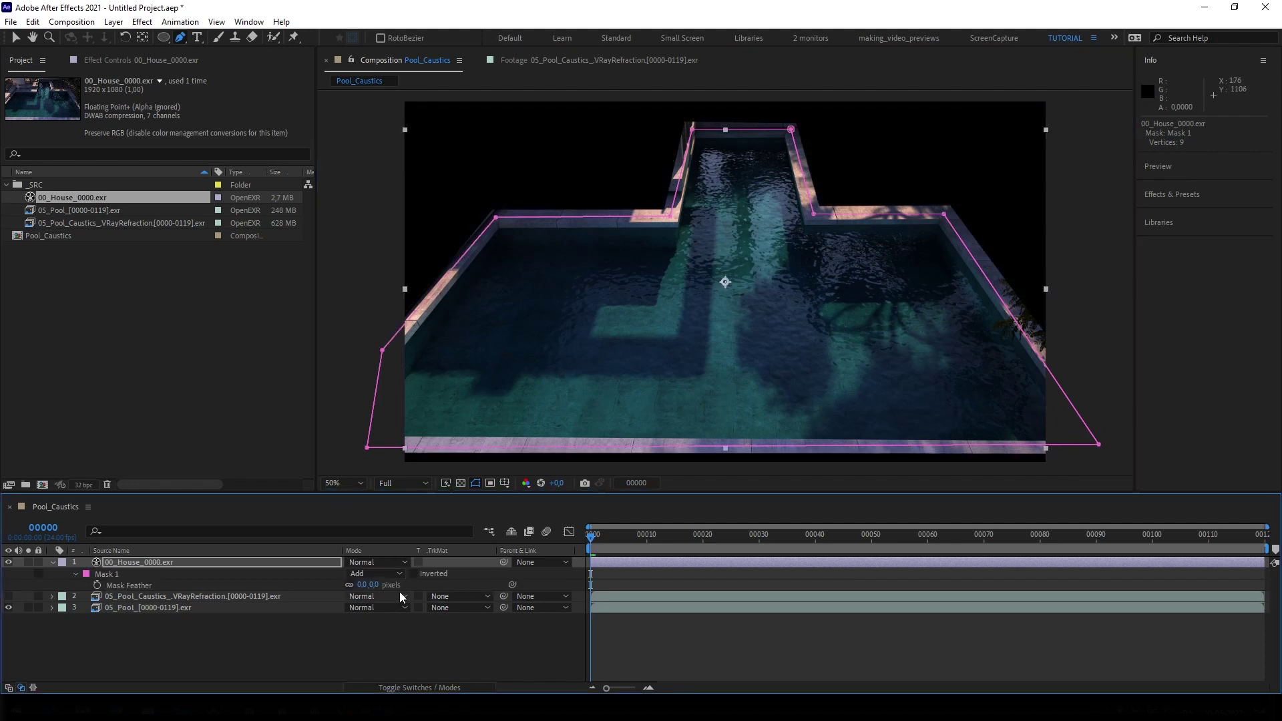
pyautogui.click(413, 575)
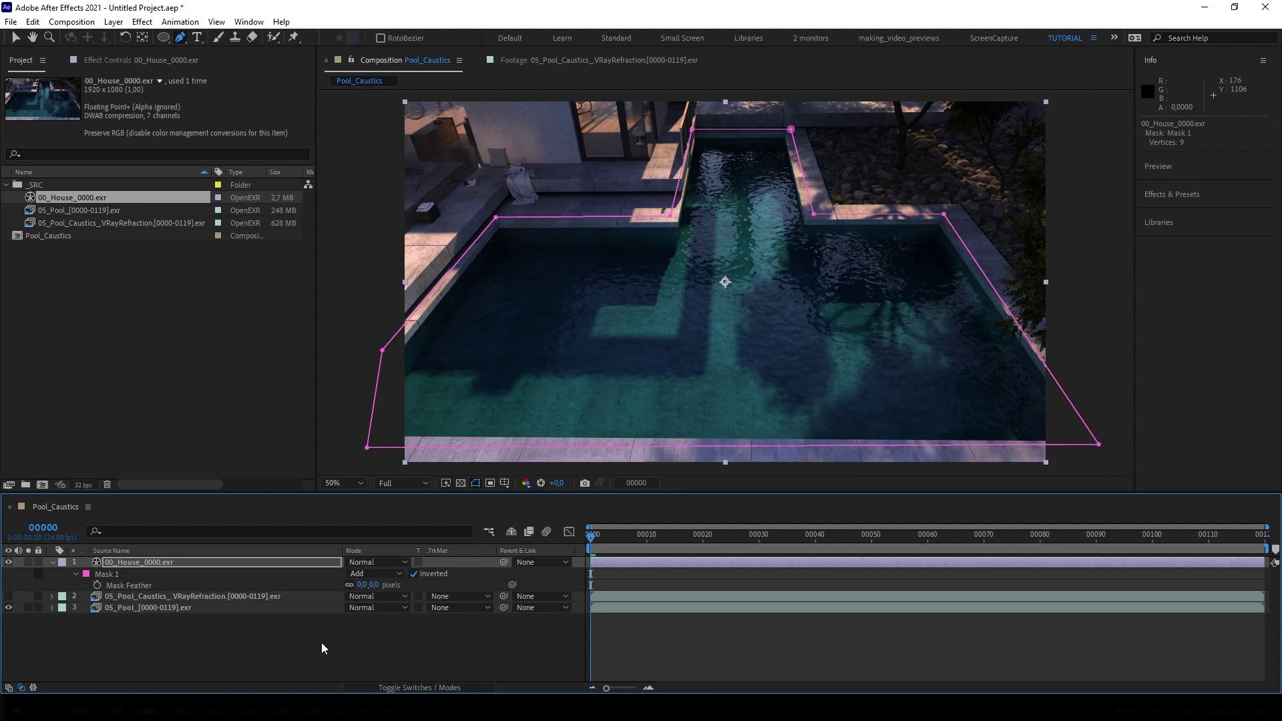
# - Show the caustics layer again and set its blending mode to Add
pyautogui.click(269, 637)
pyautogui.press('v')
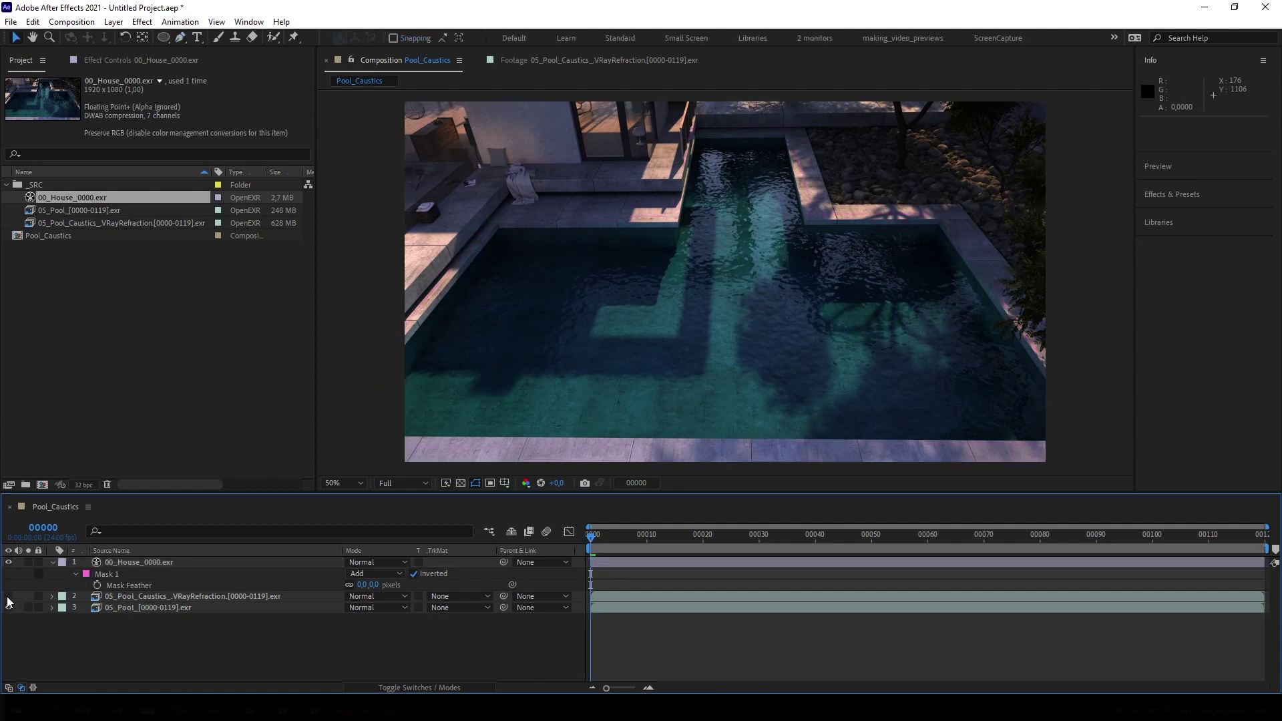
pyautogui.click(8, 607)
pyautogui.click(148, 596)
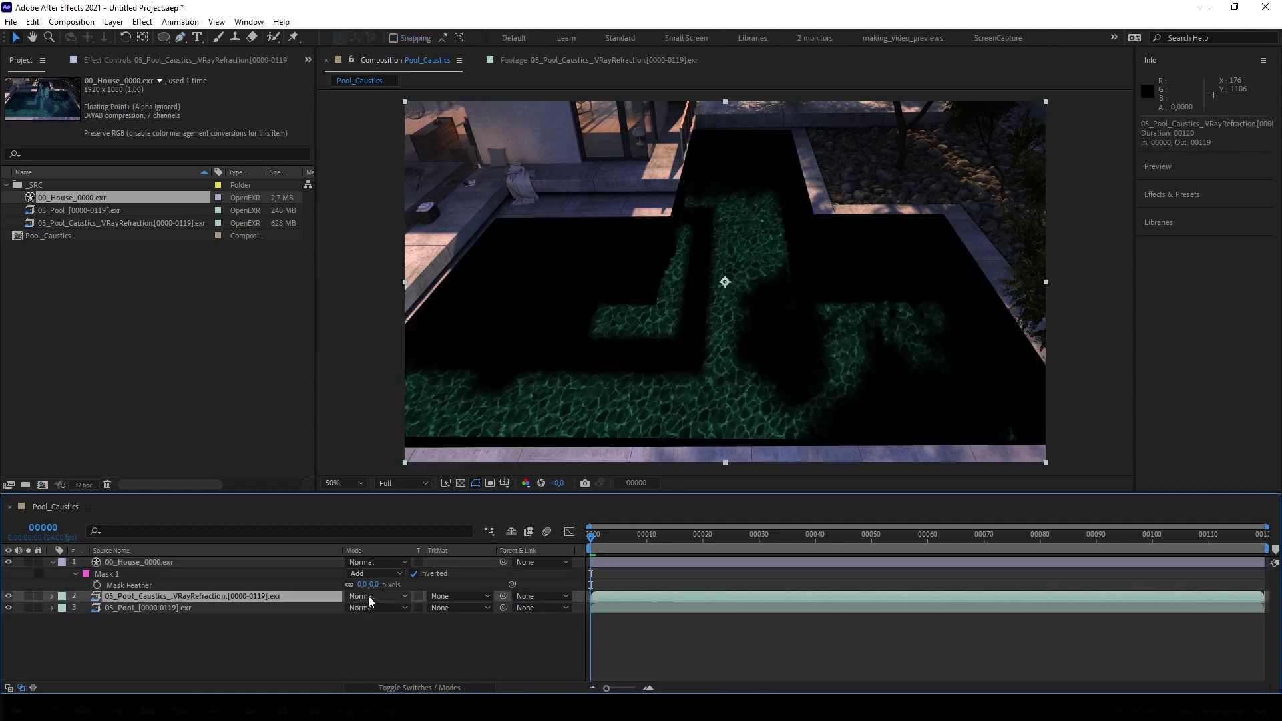
pyautogui.click(368, 598)
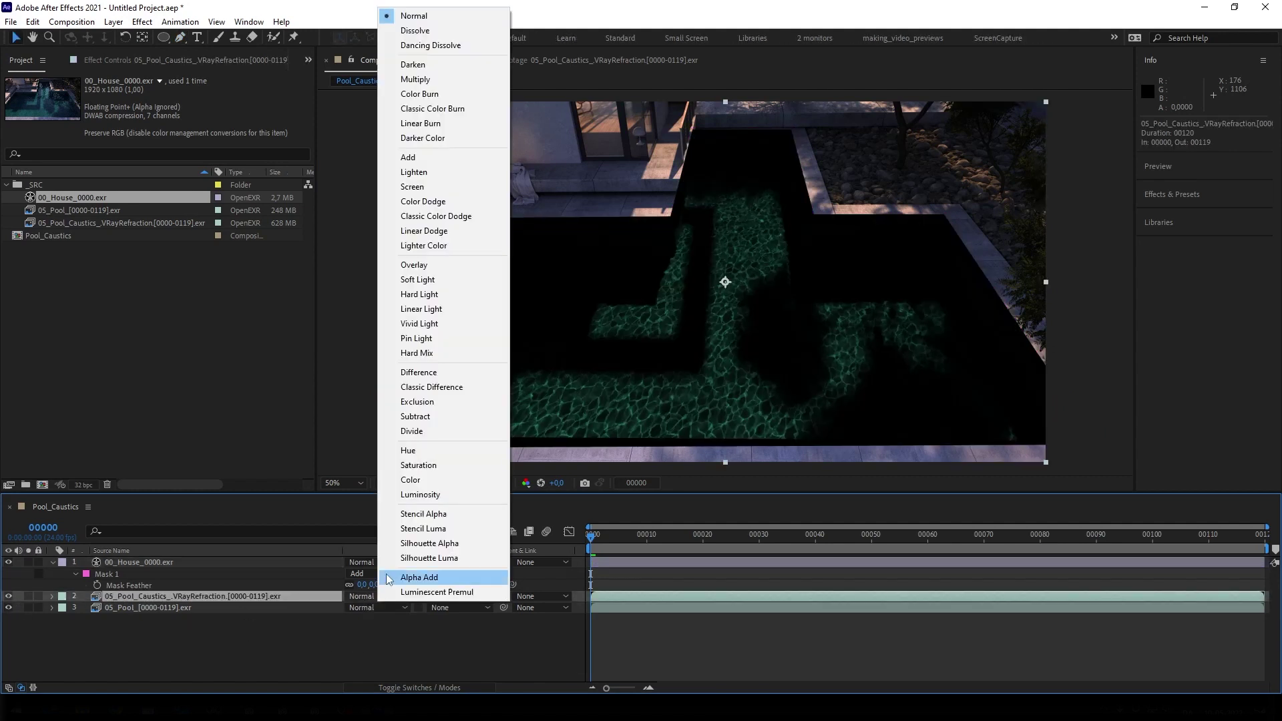
pyautogui.click(432, 159)
# - Play a preview of the composite, return to frame 0 and collapse the house layer
pyautogui.click(374, 661)
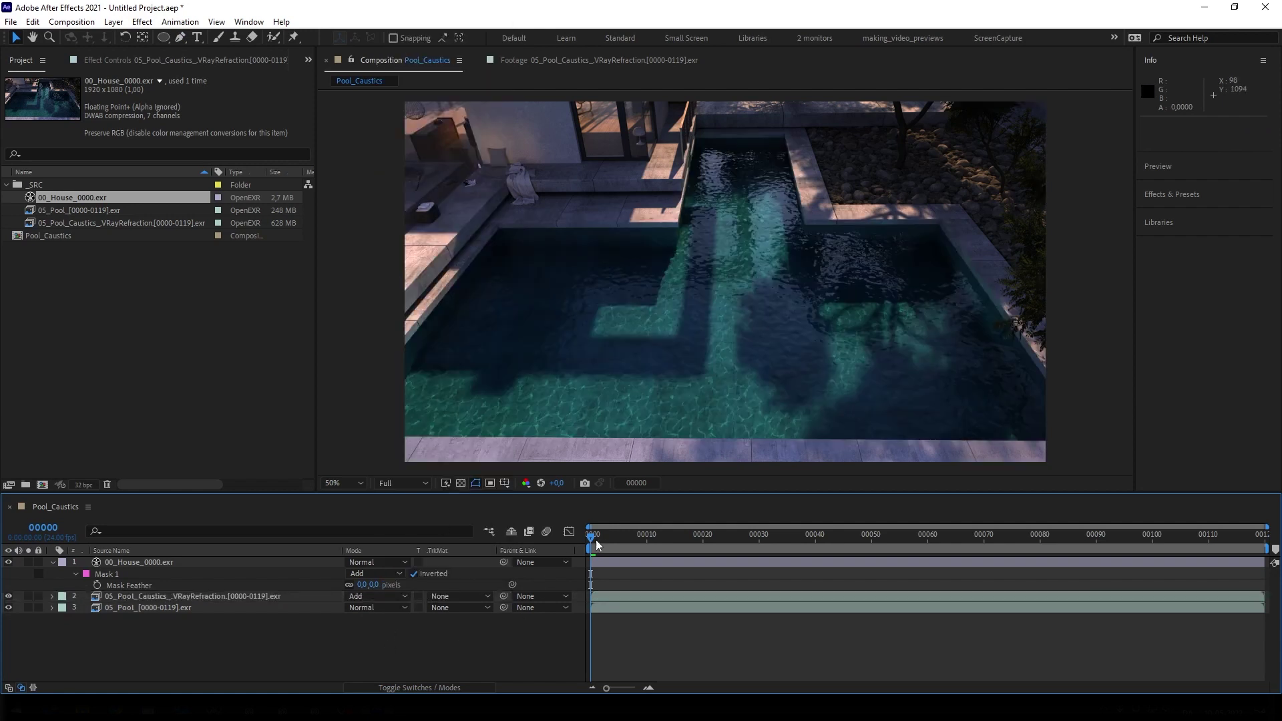
pyautogui.press('space')
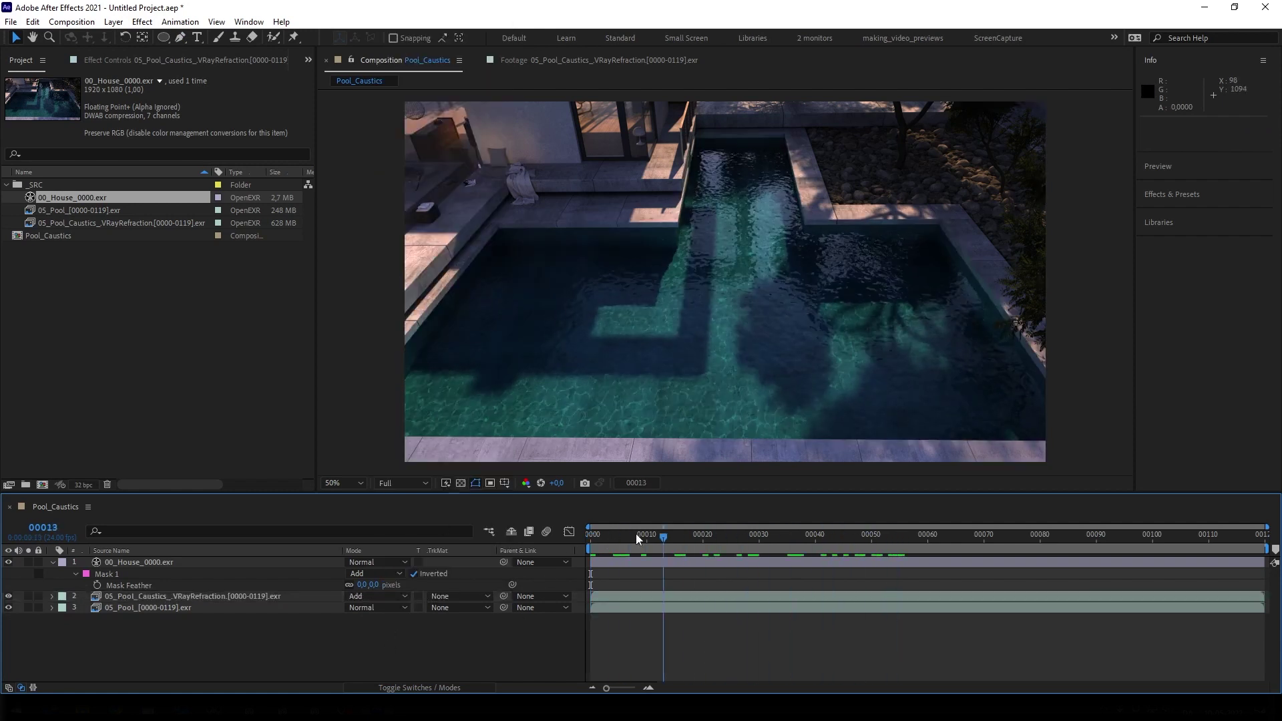
pyautogui.click(592, 534)
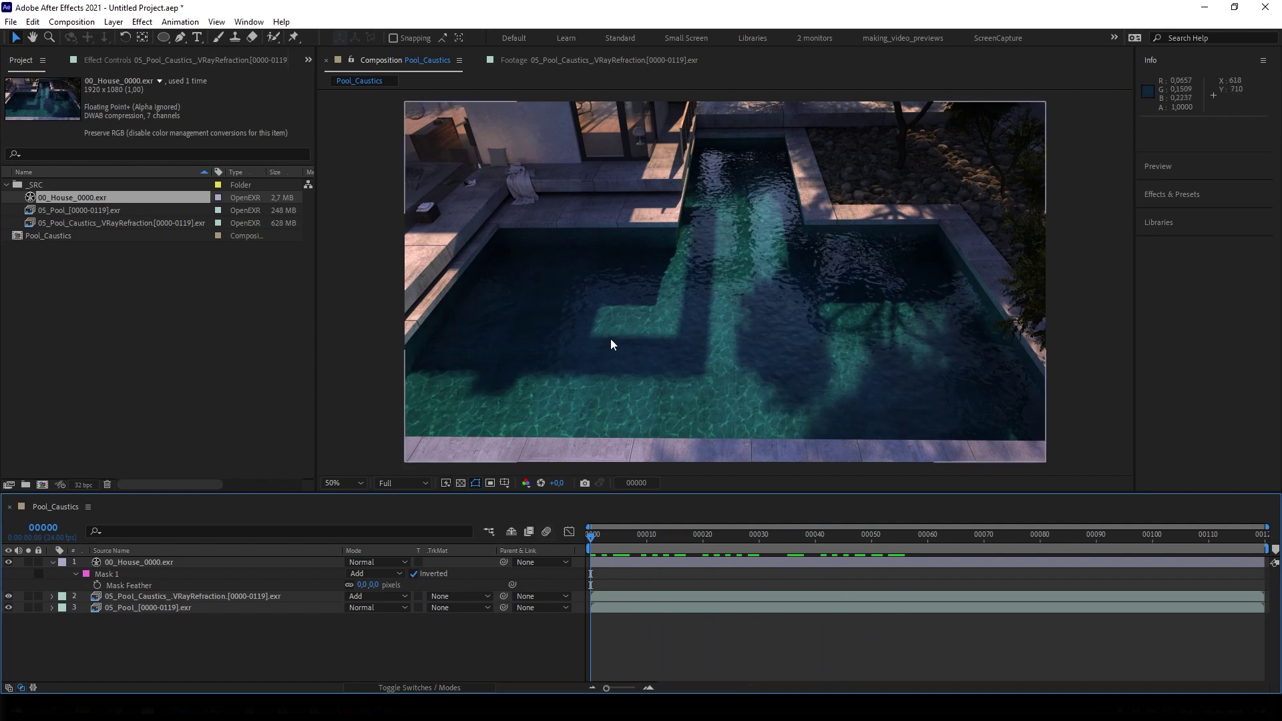
pyautogui.click(223, 386)
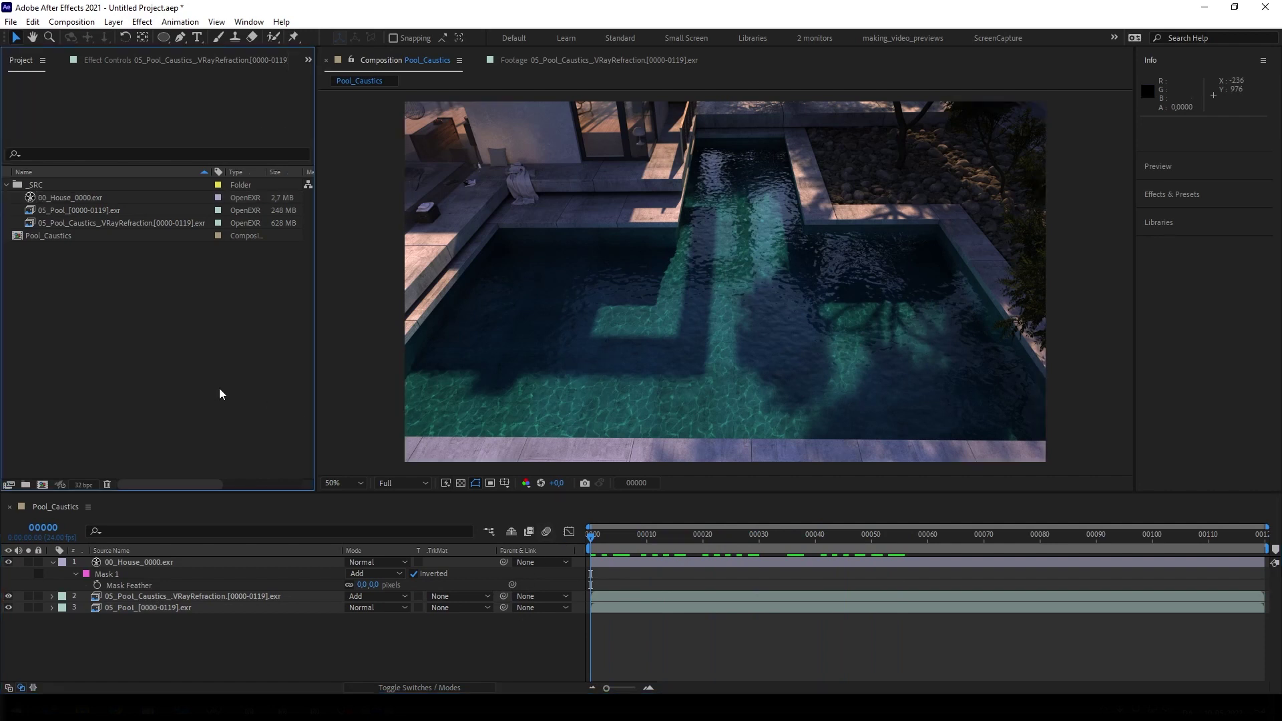
pyautogui.click(283, 632)
pyautogui.click(51, 562)
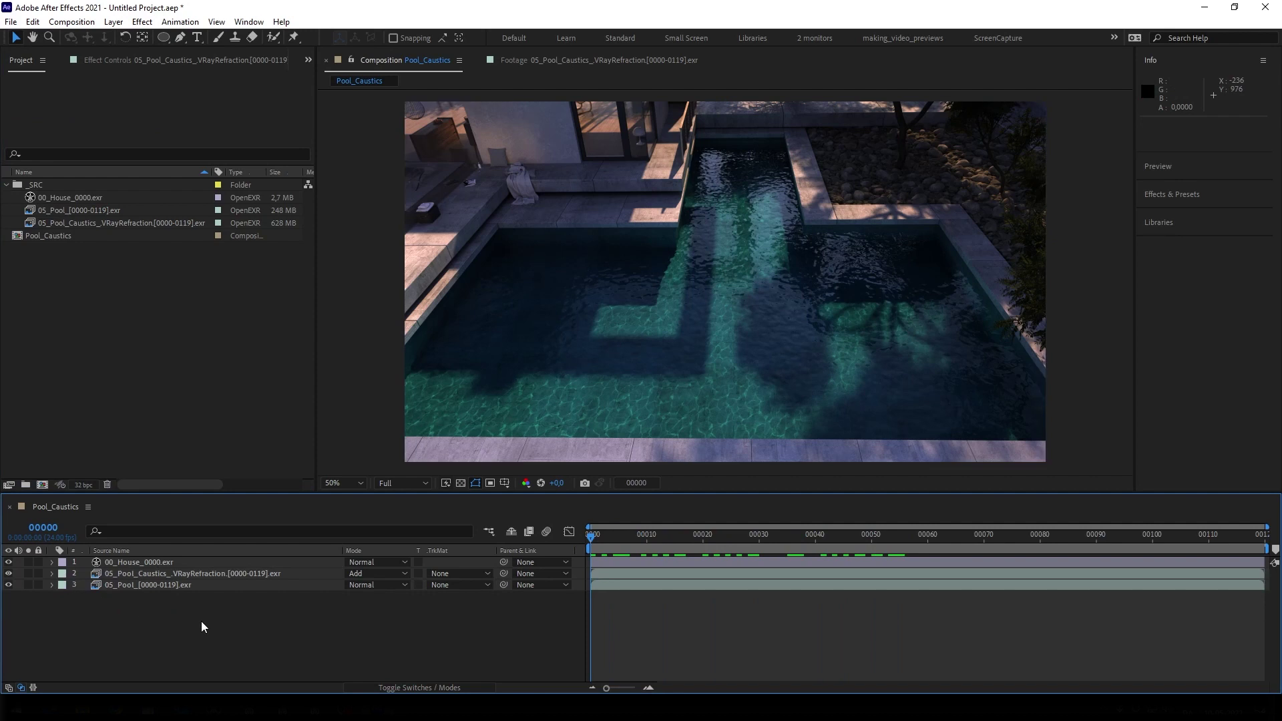
# - Add an adjustment layer named 'ACES to sRGB'
pyautogui.rightClick(201, 621)
pyautogui.moveTo(281, 461)
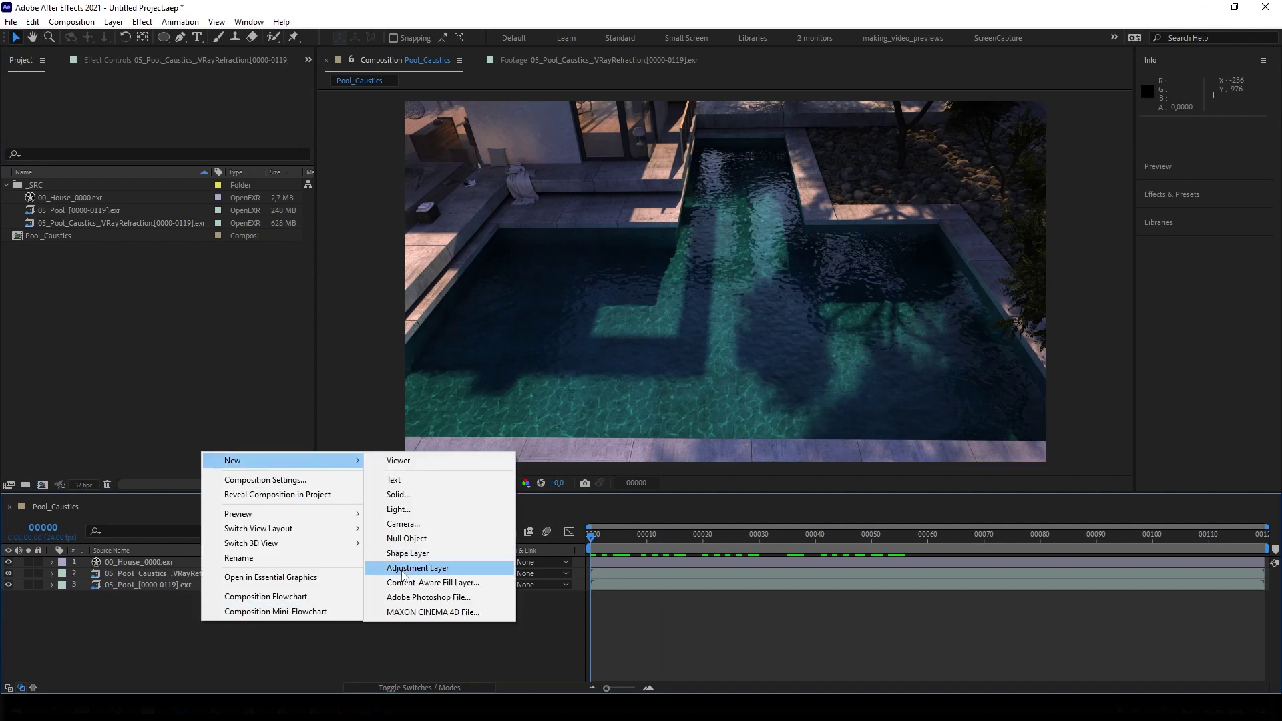
pyautogui.click(418, 567)
pyautogui.hotkey('ctrl', 'y')
pyautogui.write('A')
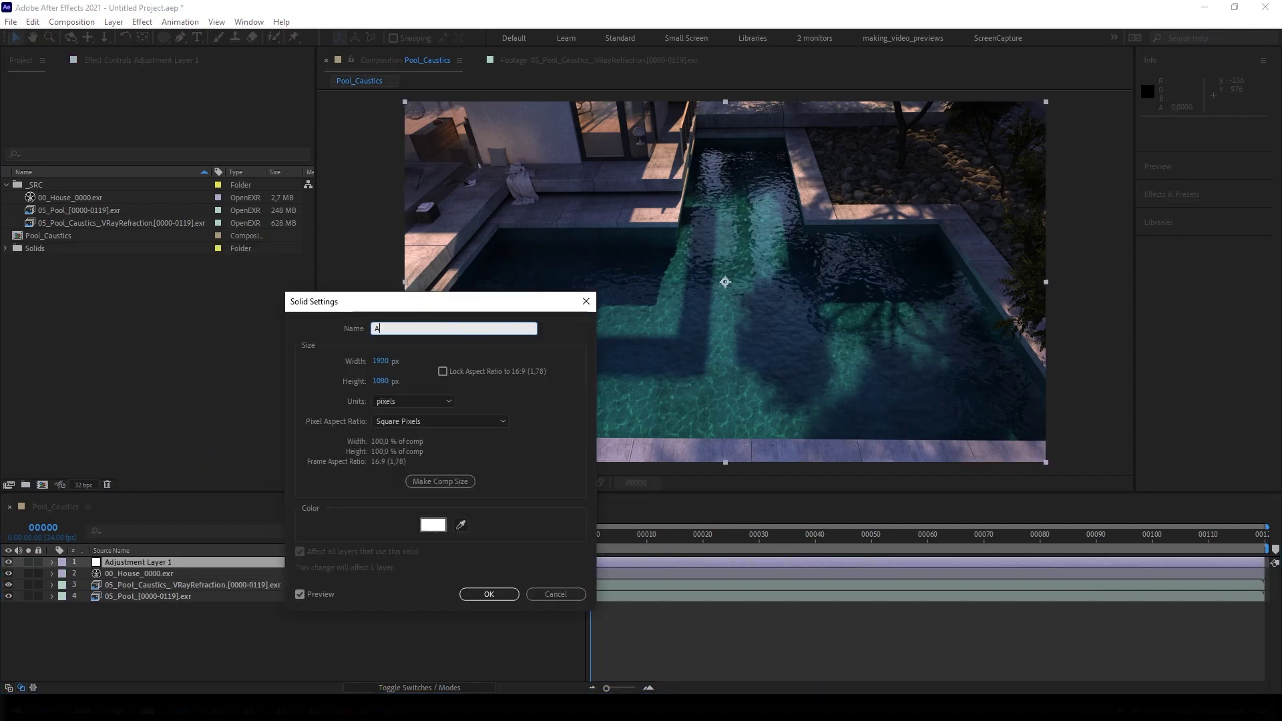
pyautogui.write('CES to sF')
pyautogui.write('RGB')
pyautogui.press('Return')
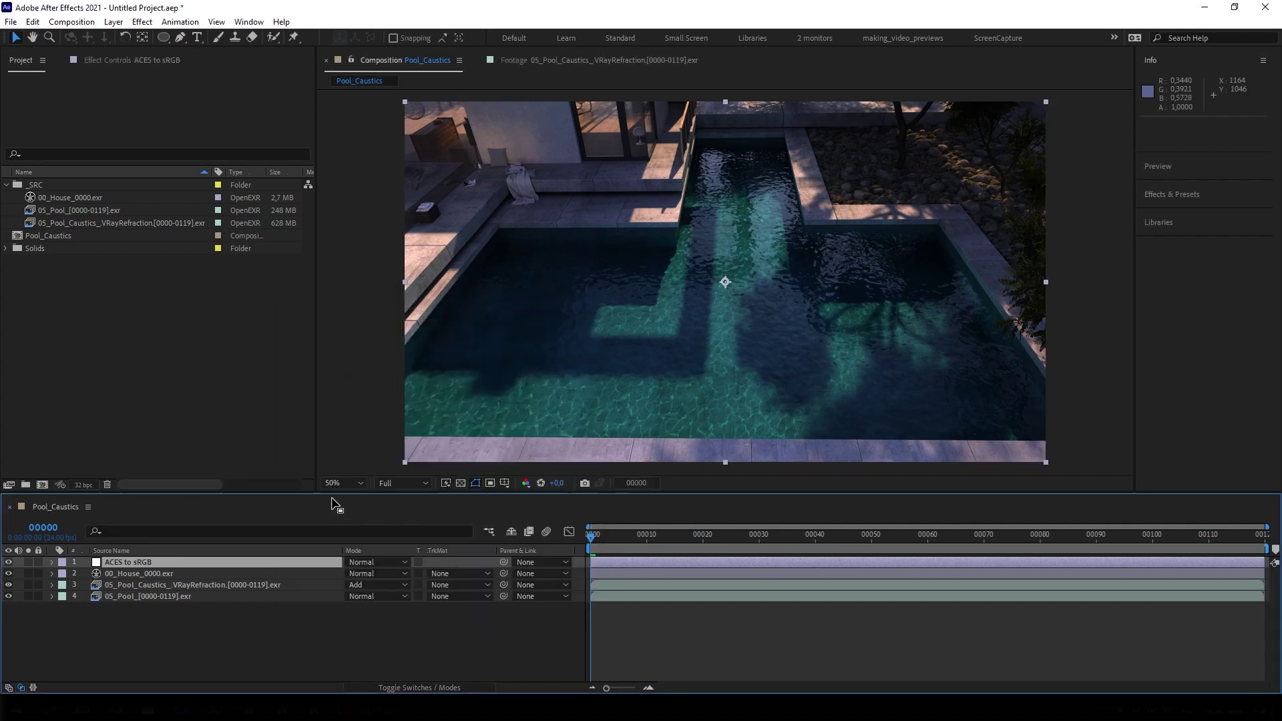
# - Apply OpenColorIO with aces_1.0.3, converting input ACEScg to output sRGB
pyautogui.press('F3')
pyautogui.hotkey('ctrl', 'space')
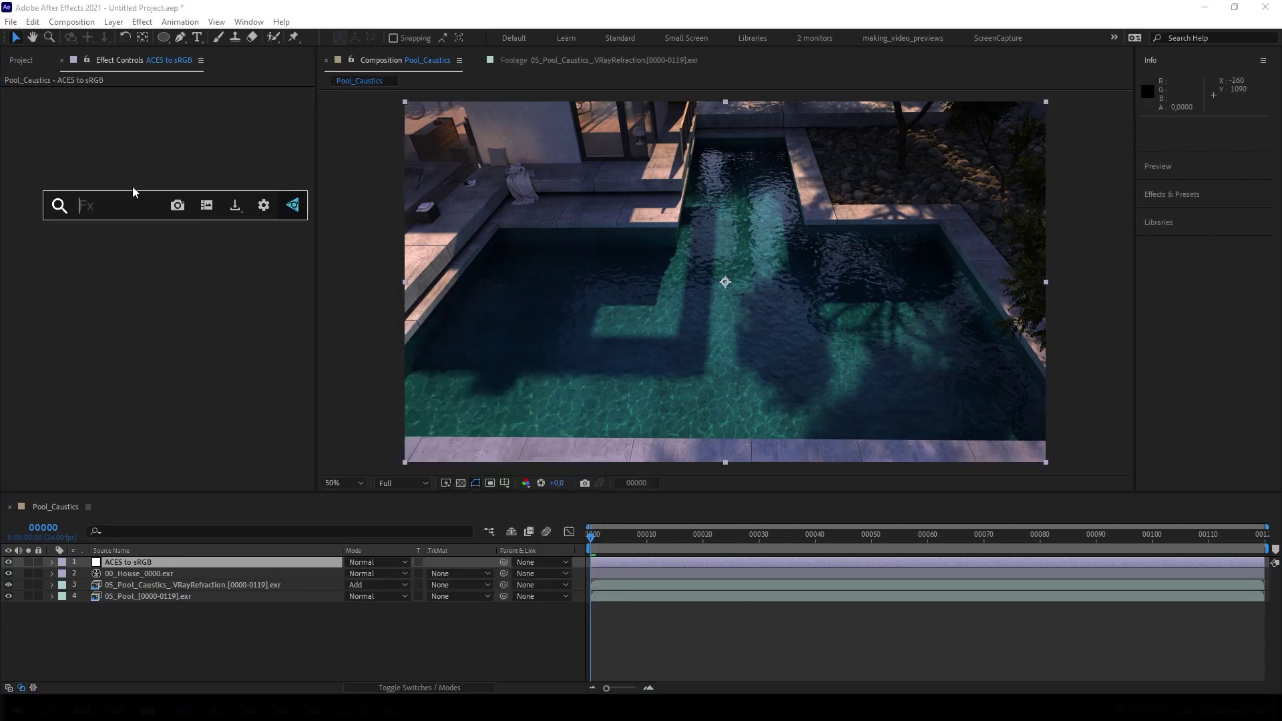
pyautogui.write('oci')
pyautogui.press('Return')
pyautogui.click(119, 122)
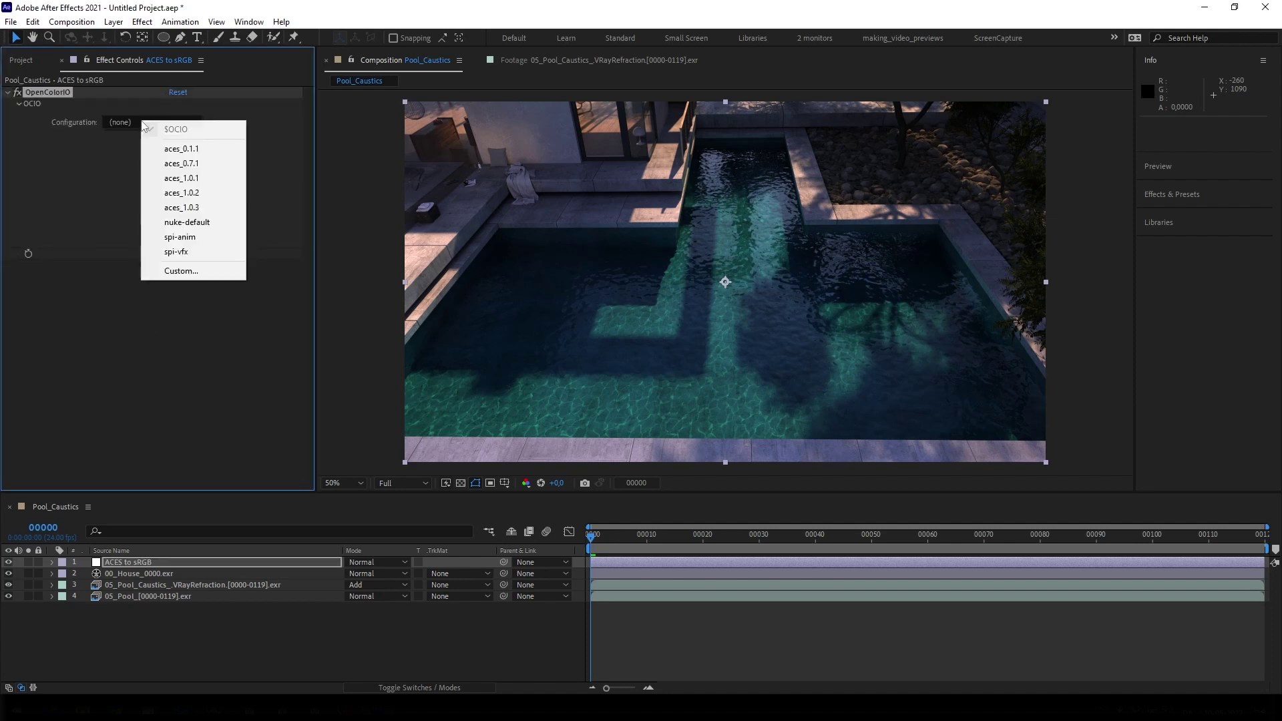
pyautogui.click(181, 207)
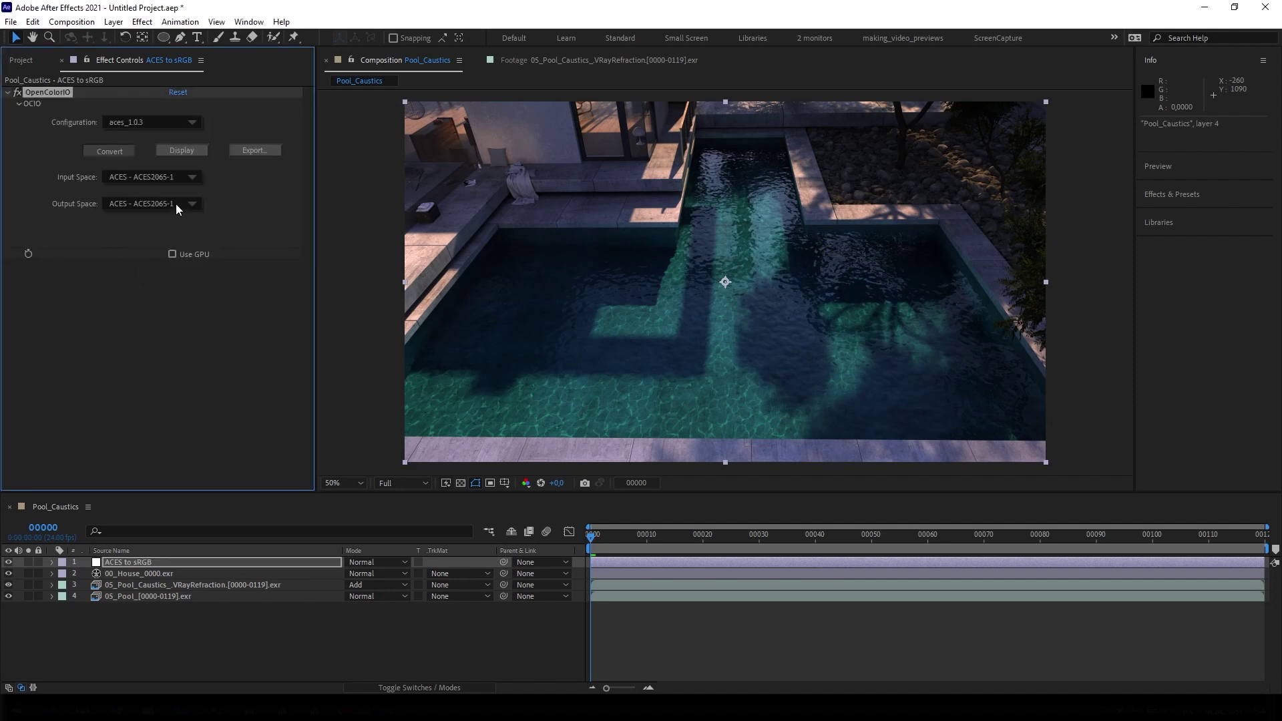
pyautogui.click(170, 203)
pyautogui.moveTo(210, 203)
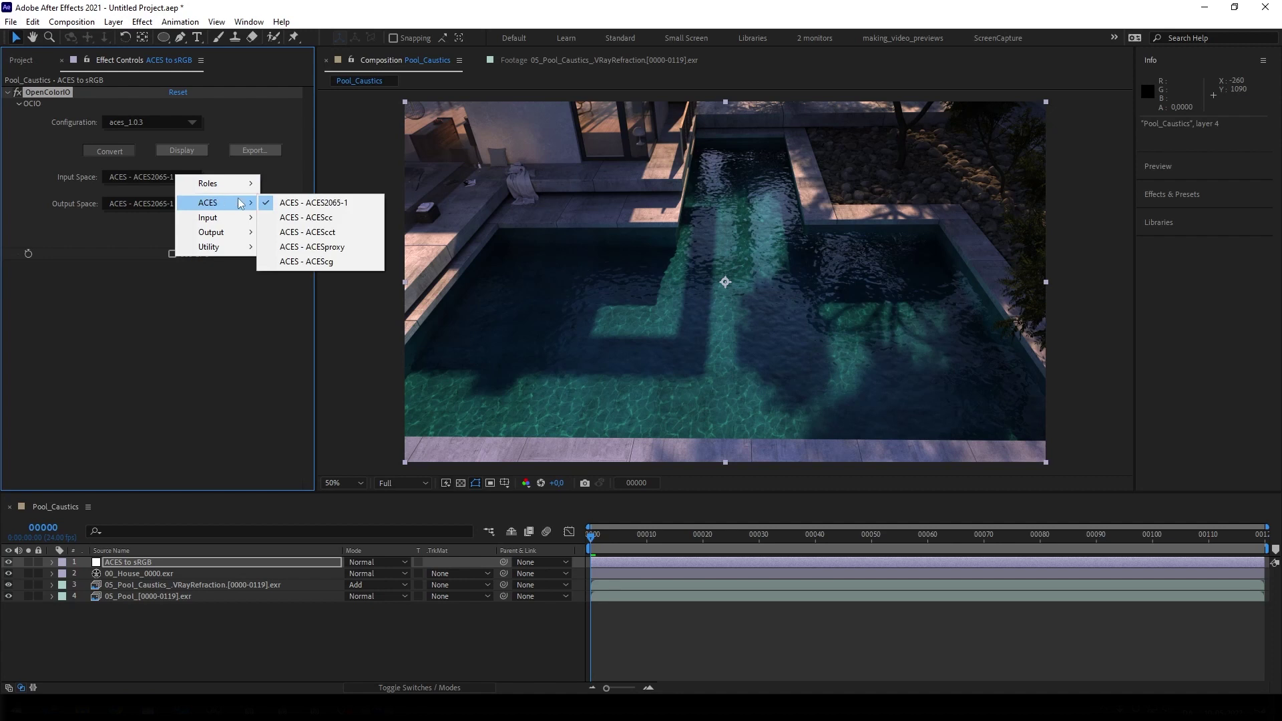
pyautogui.click(307, 262)
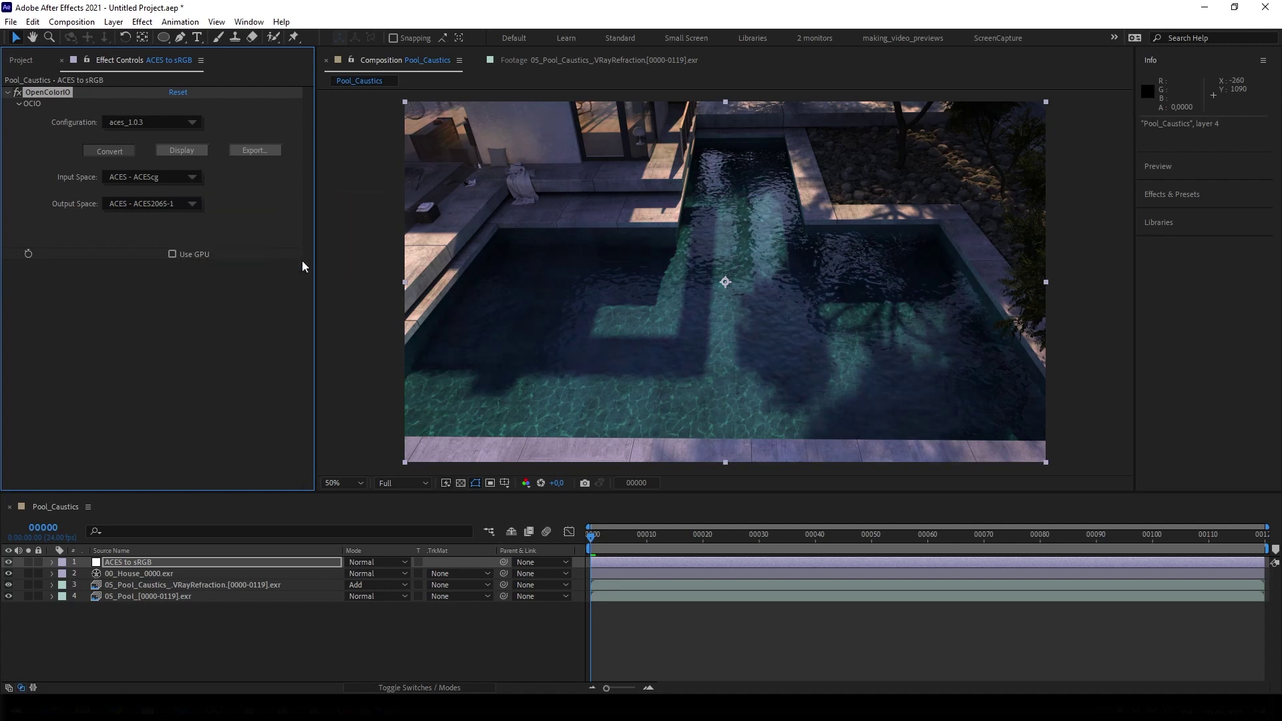
pyautogui.click(167, 205)
pyautogui.moveTo(201, 259)
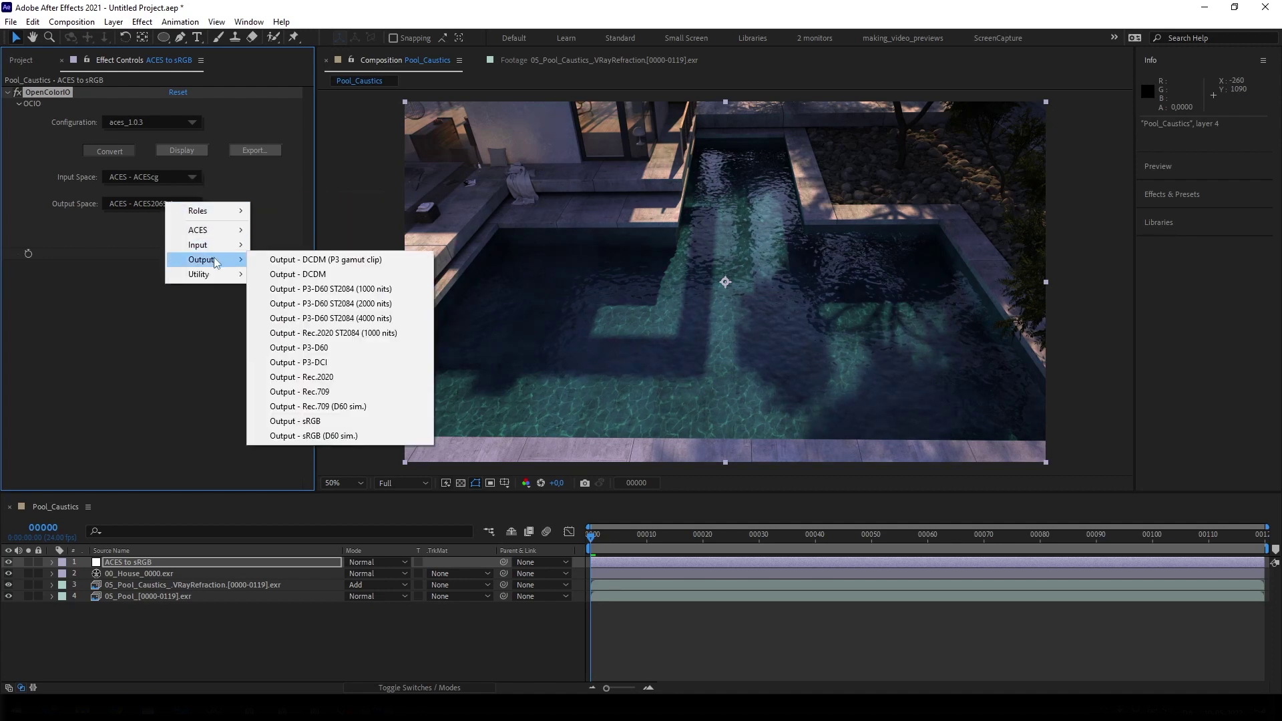
pyautogui.click(296, 421)
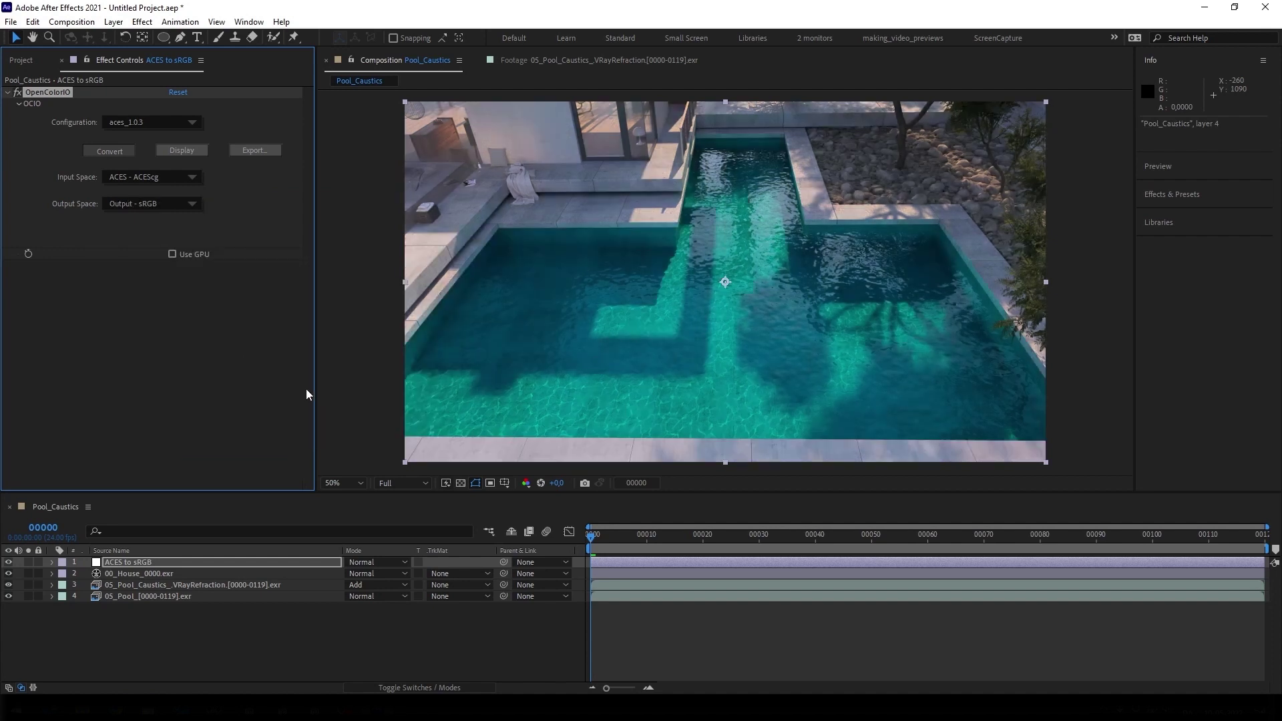
# - Toggle the ACES to sRGB layer off and on to compare the conversion
pyautogui.click(291, 629)
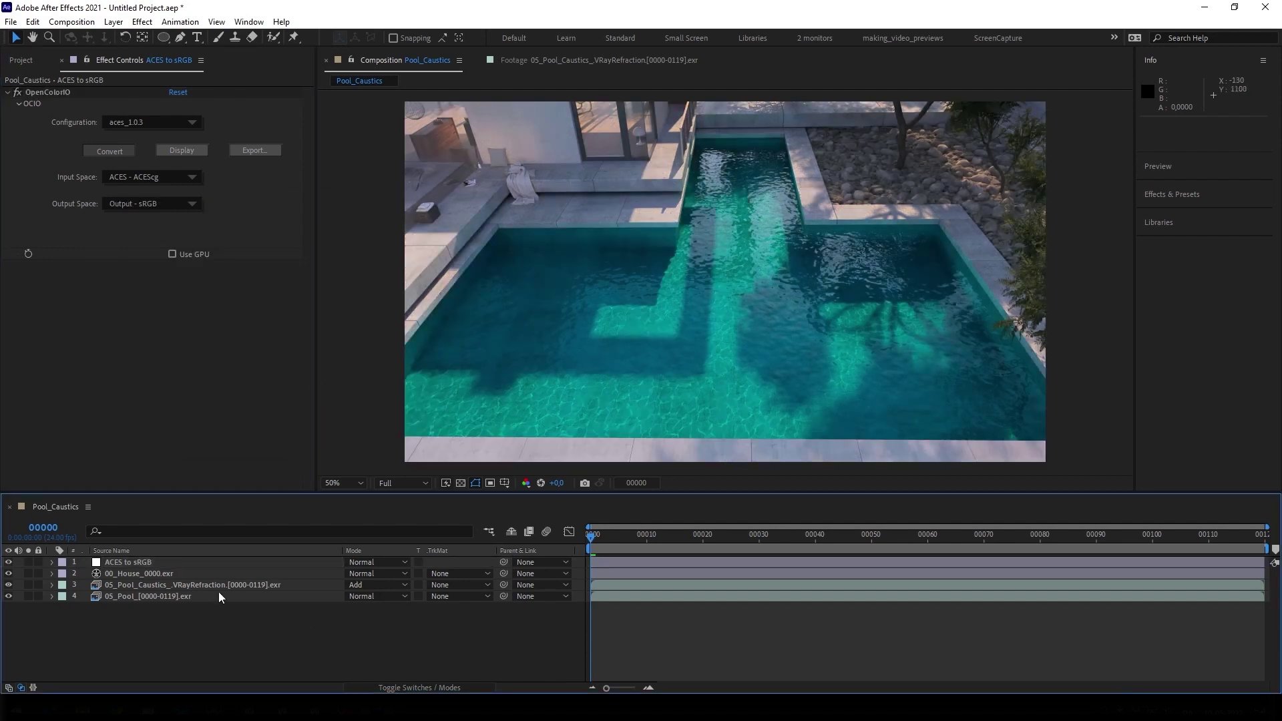
pyautogui.click(9, 561)
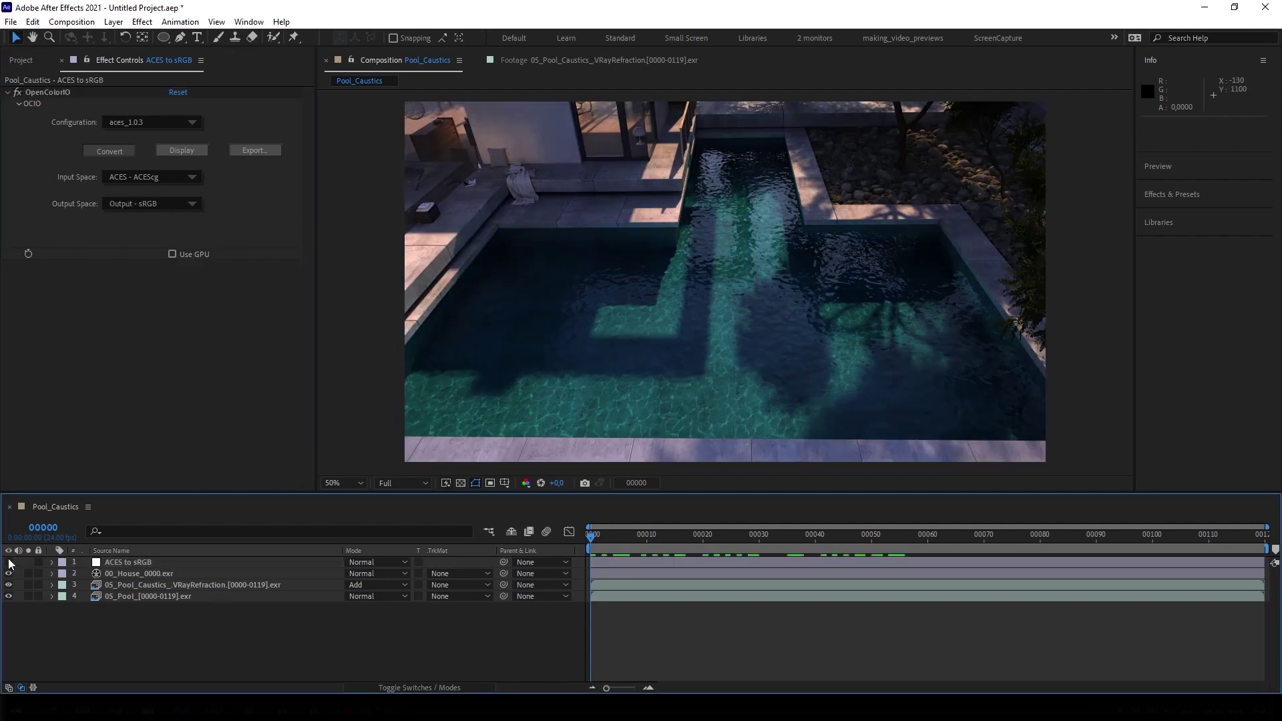
pyautogui.click(10, 562)
pyautogui.click(291, 640)
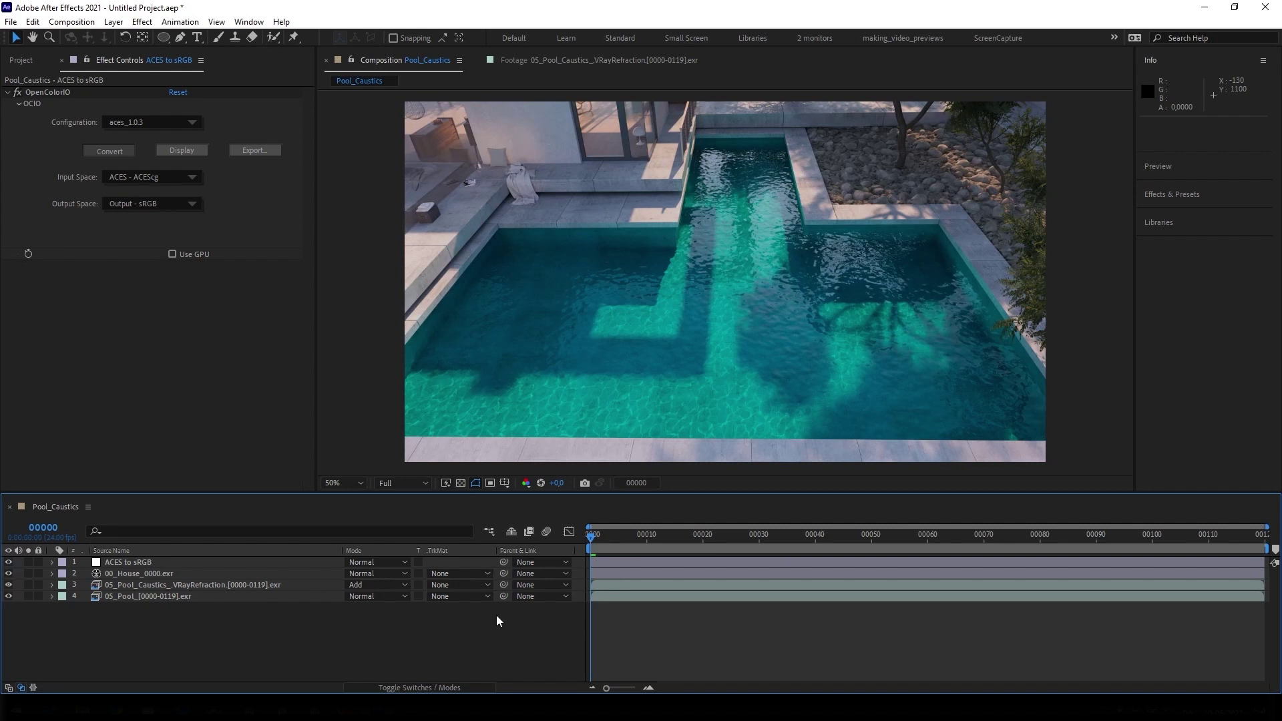
# - Apply an Exposure effect to the caustics render layer
pyautogui.click(188, 583)
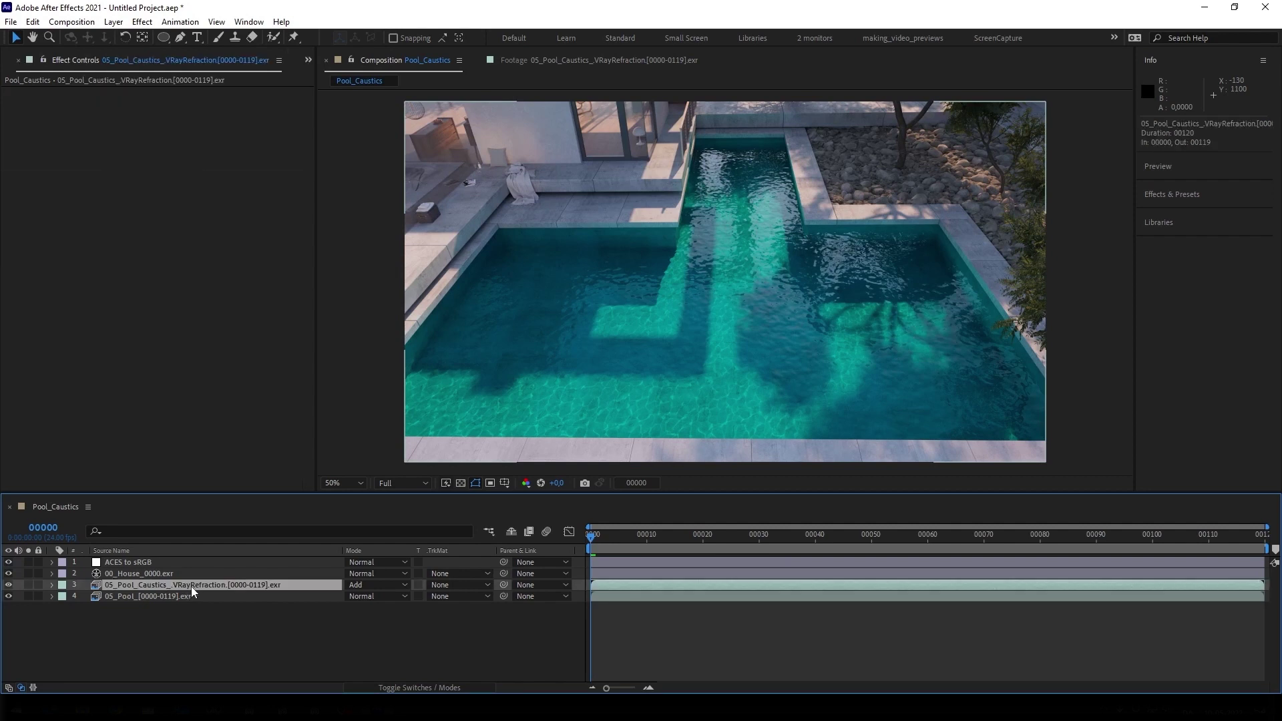
pyautogui.click(191, 586)
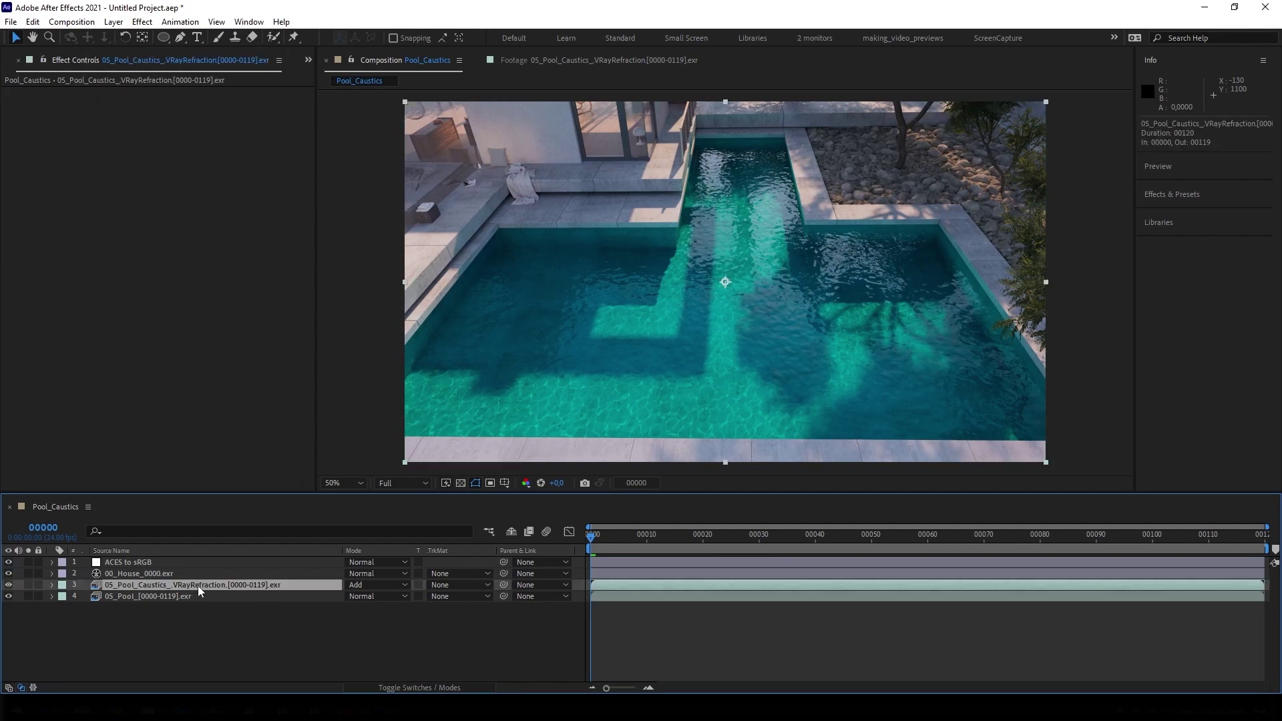
pyautogui.click(152, 201)
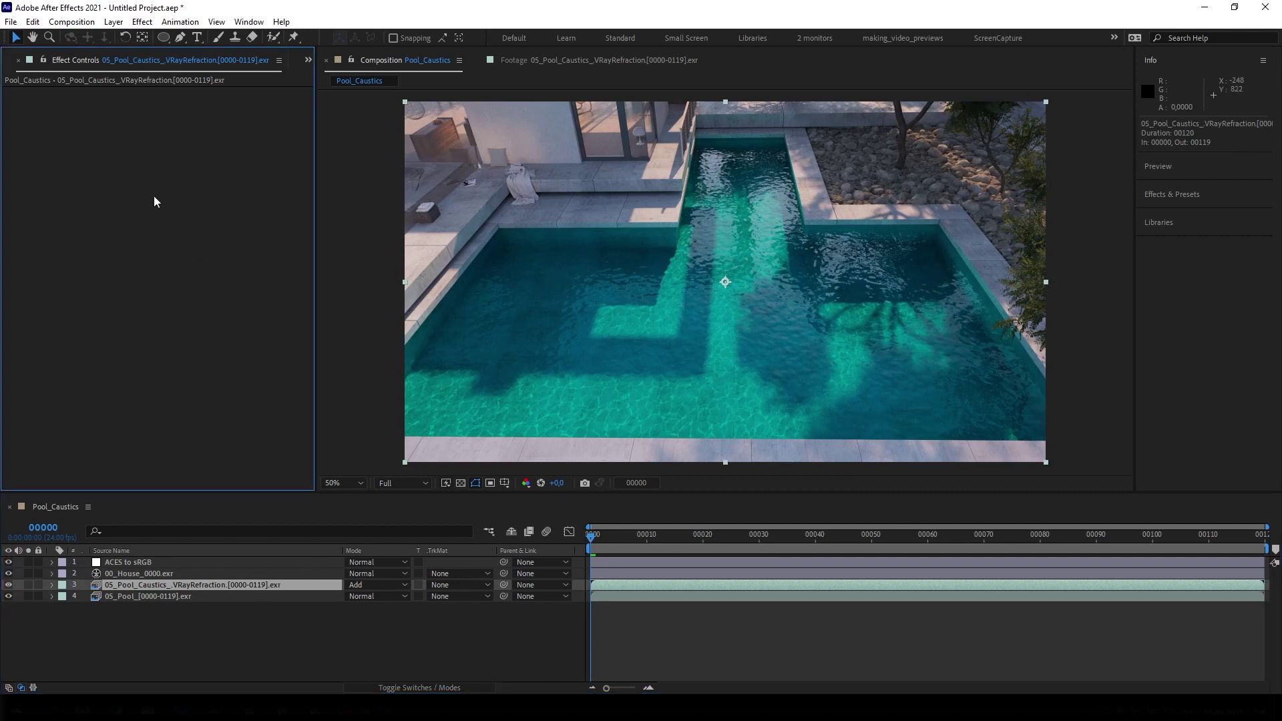
pyautogui.hotkey('ctrl', 'space')
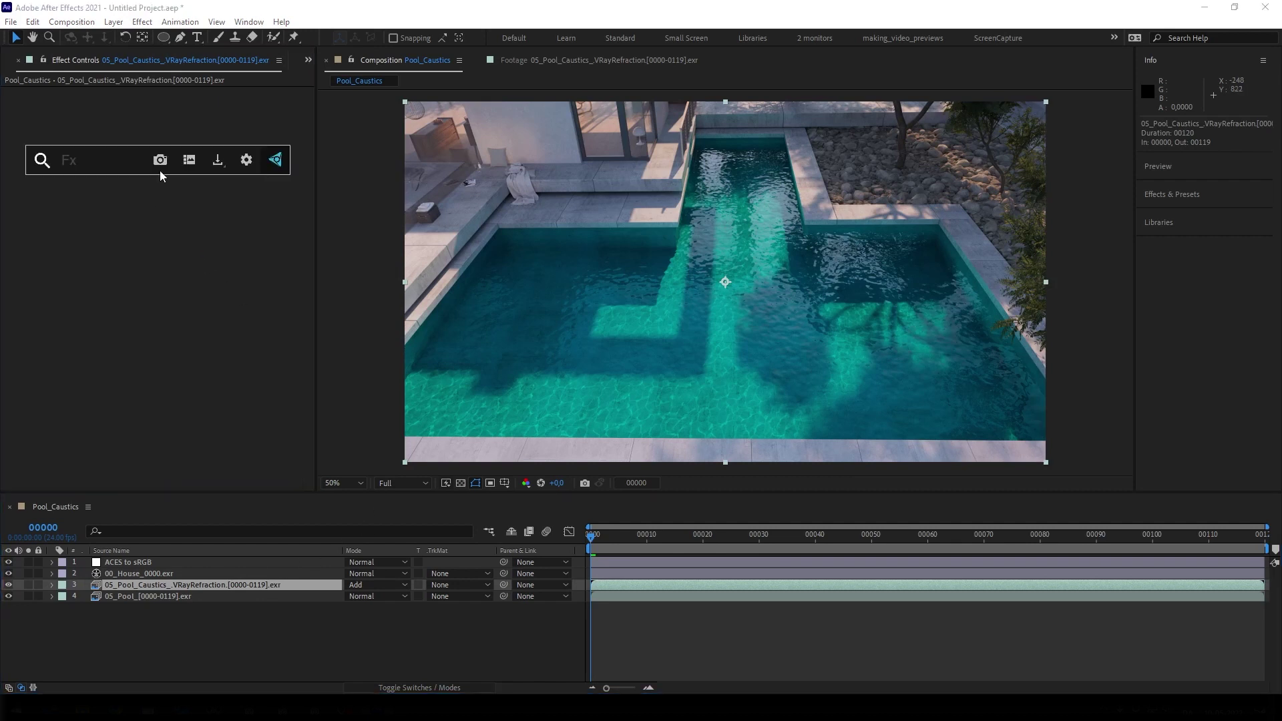
pyautogui.write('expos')
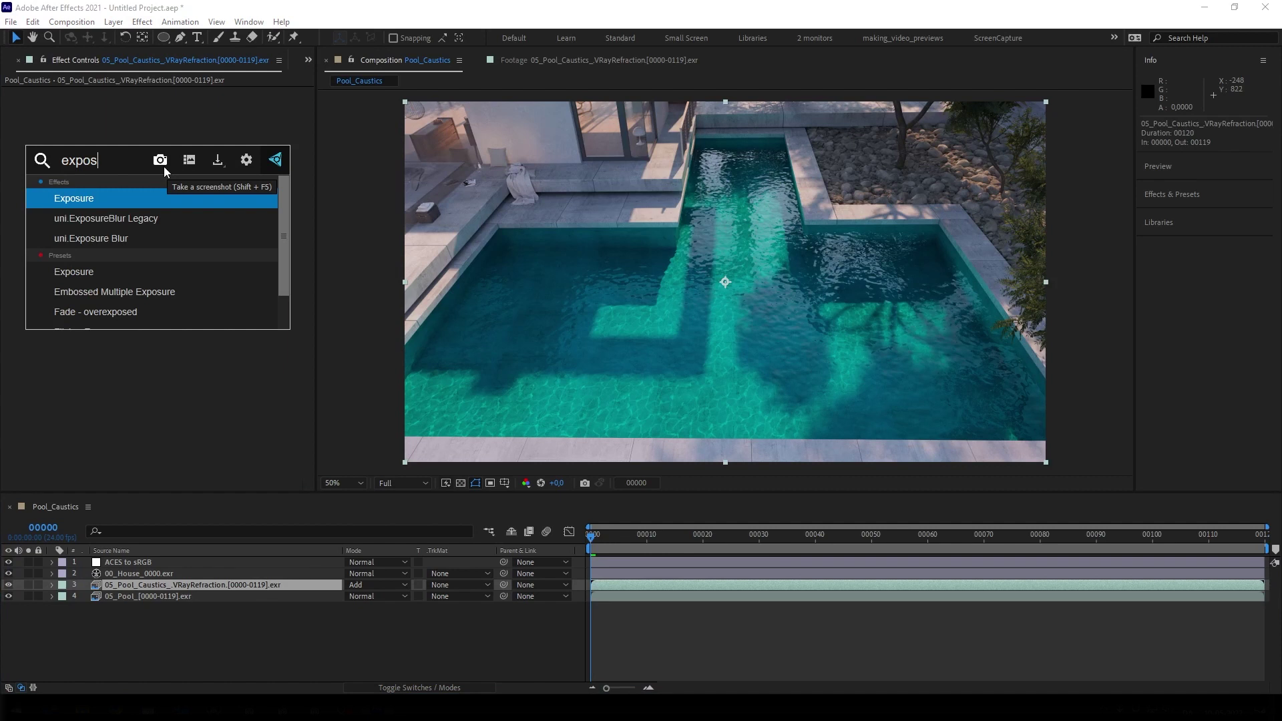
pyautogui.press('Return')
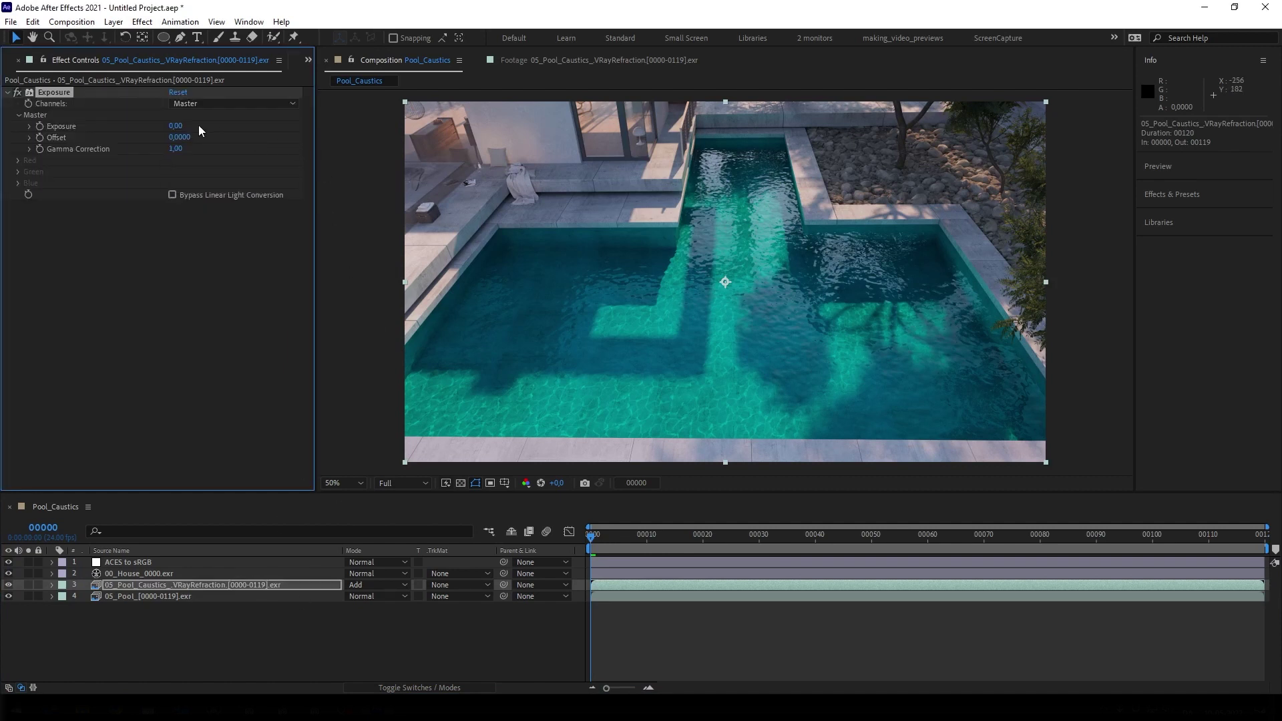
# - Set the caustics layer's Exposure to 3 after scrubbing values and frames
pyautogui.moveTo(177, 127); pyautogui.dragTo(201, 126)
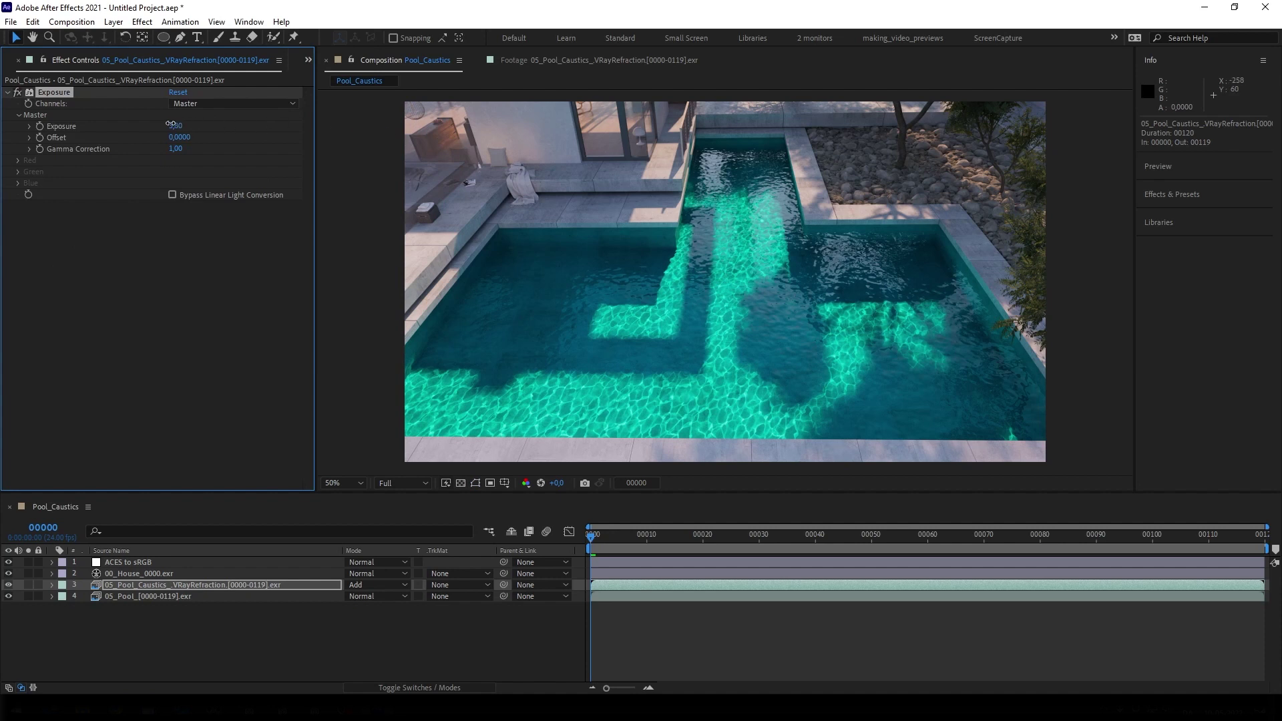
pyautogui.moveTo(172, 125)
pyautogui.mouseDown()
pyautogui.moveTo(447, 110)
pyautogui.moveTo(292, 95)
pyautogui.mouseUp()
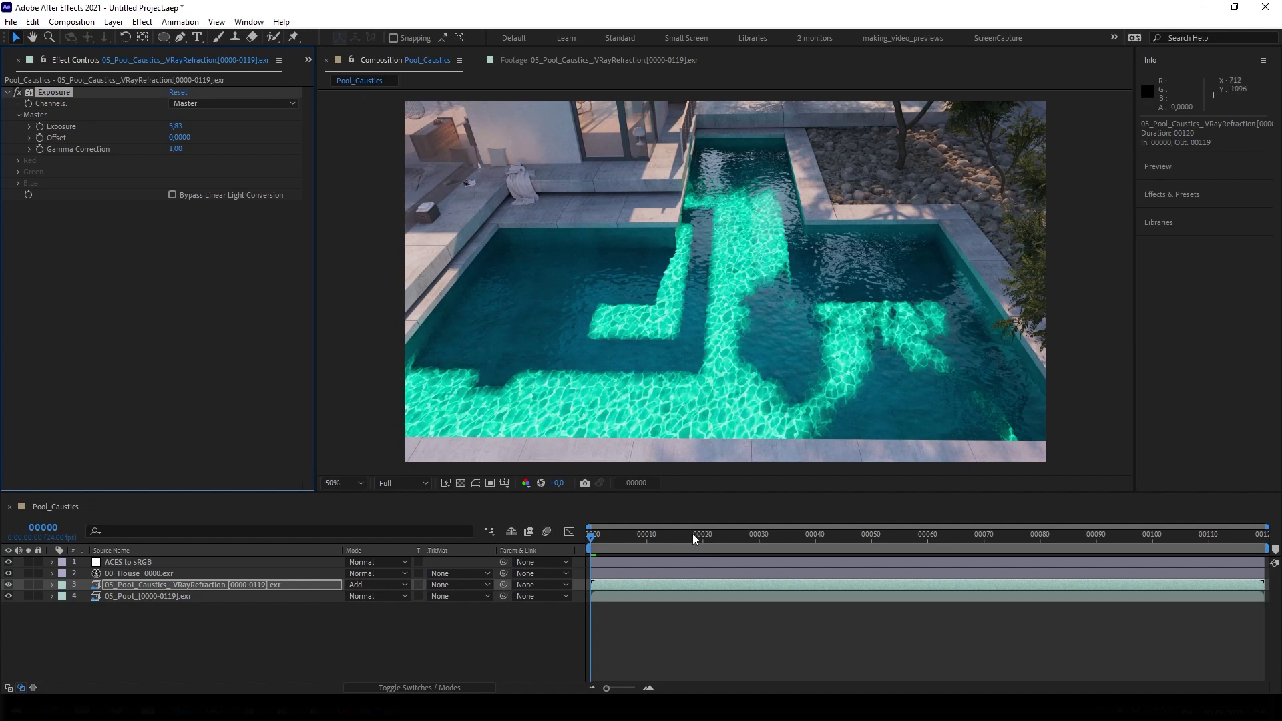
pyautogui.moveTo(691, 533)
pyautogui.mouseDown()
pyautogui.moveTo(1024, 543)
pyautogui.moveTo(746, 542)
pyautogui.mouseUp()
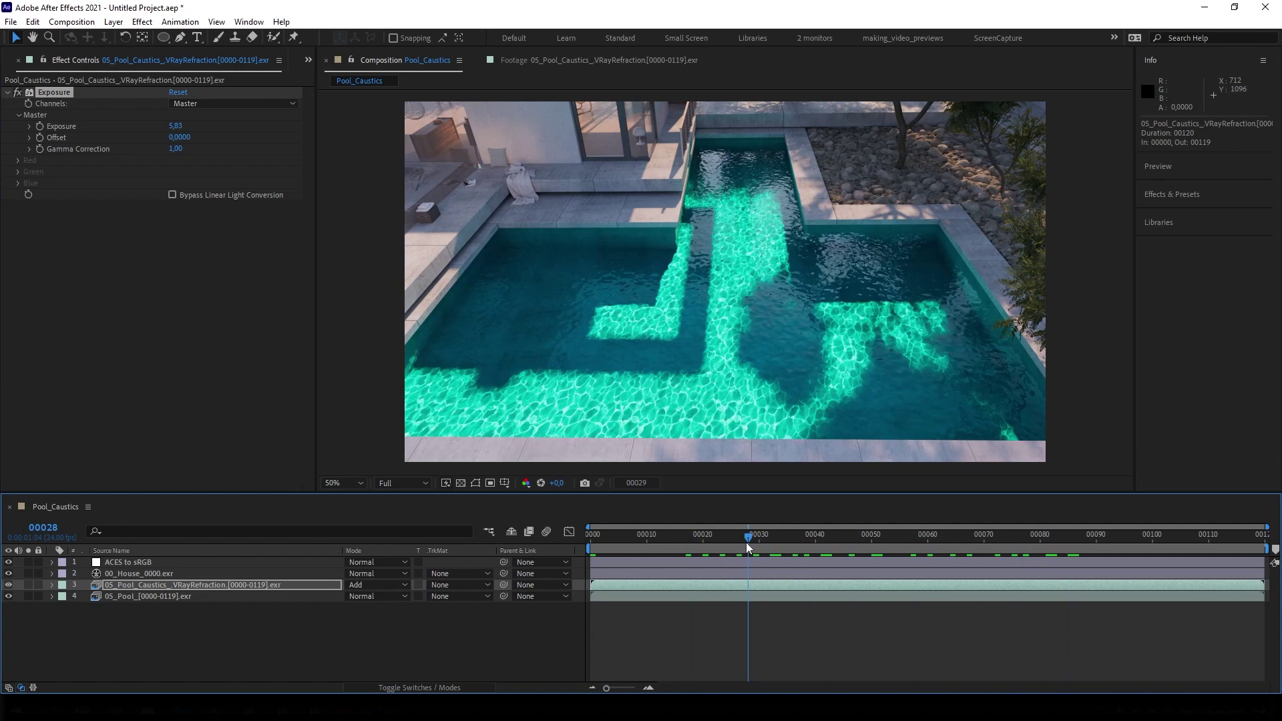
pyautogui.click(176, 126)
pyautogui.write('3')
pyautogui.press('Return')
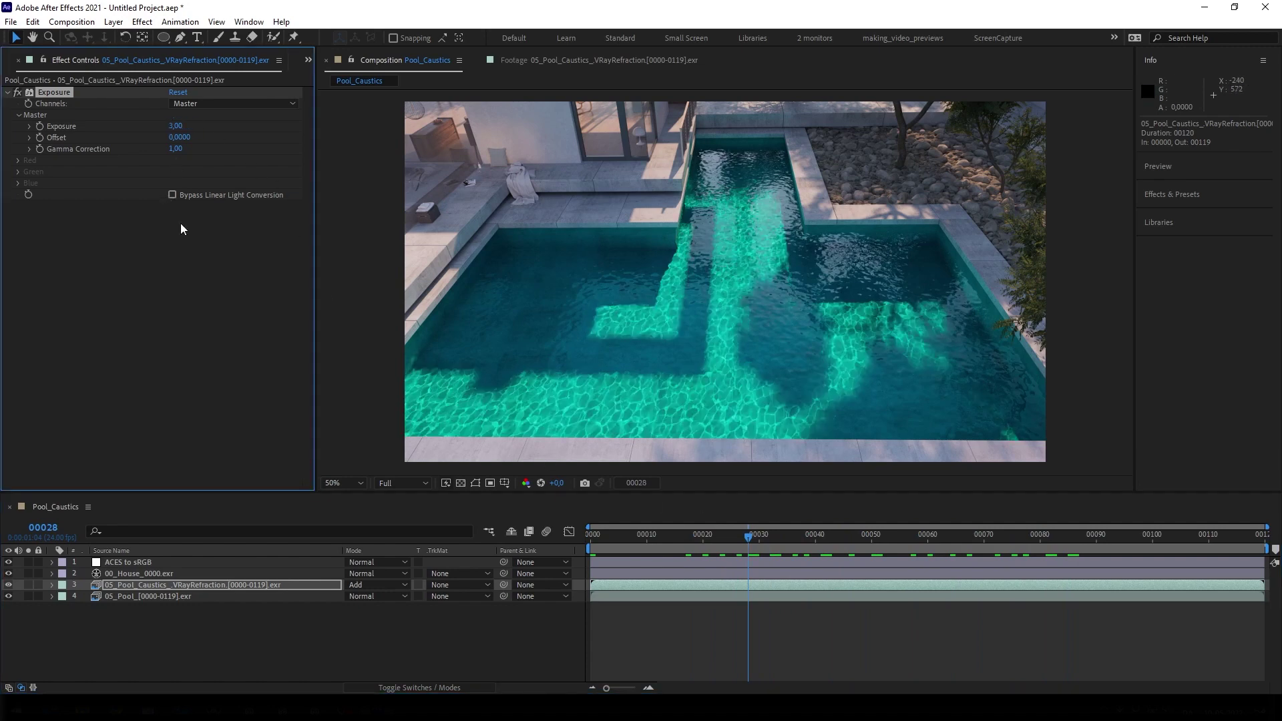